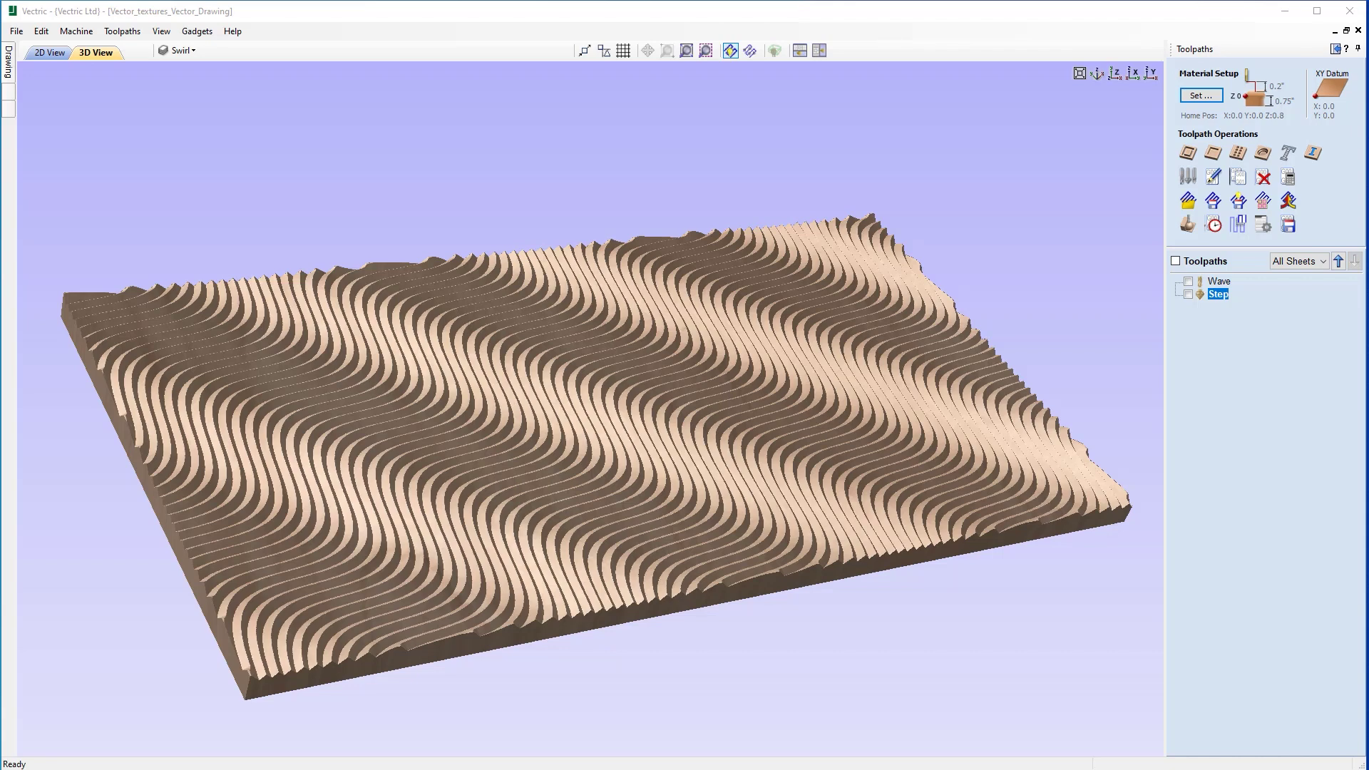
Step: Close the current drawing without saving it and reopen Vector_textures_Vector_Drawing from the recently opened files
{"action": "left_click", "coordinate": [21, 33]}
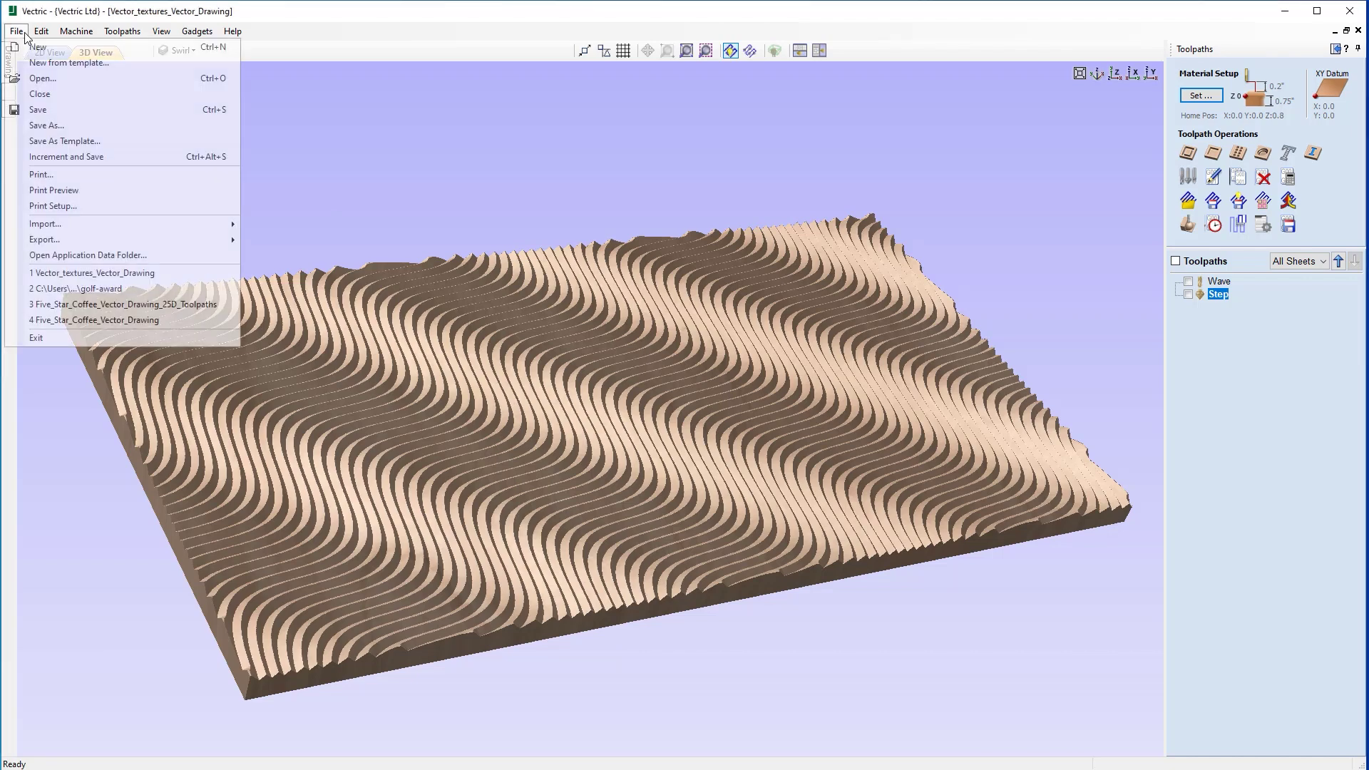
{"action": "left_click", "coordinate": [40, 94]}
{"action": "left_click", "coordinate": [685, 431]}
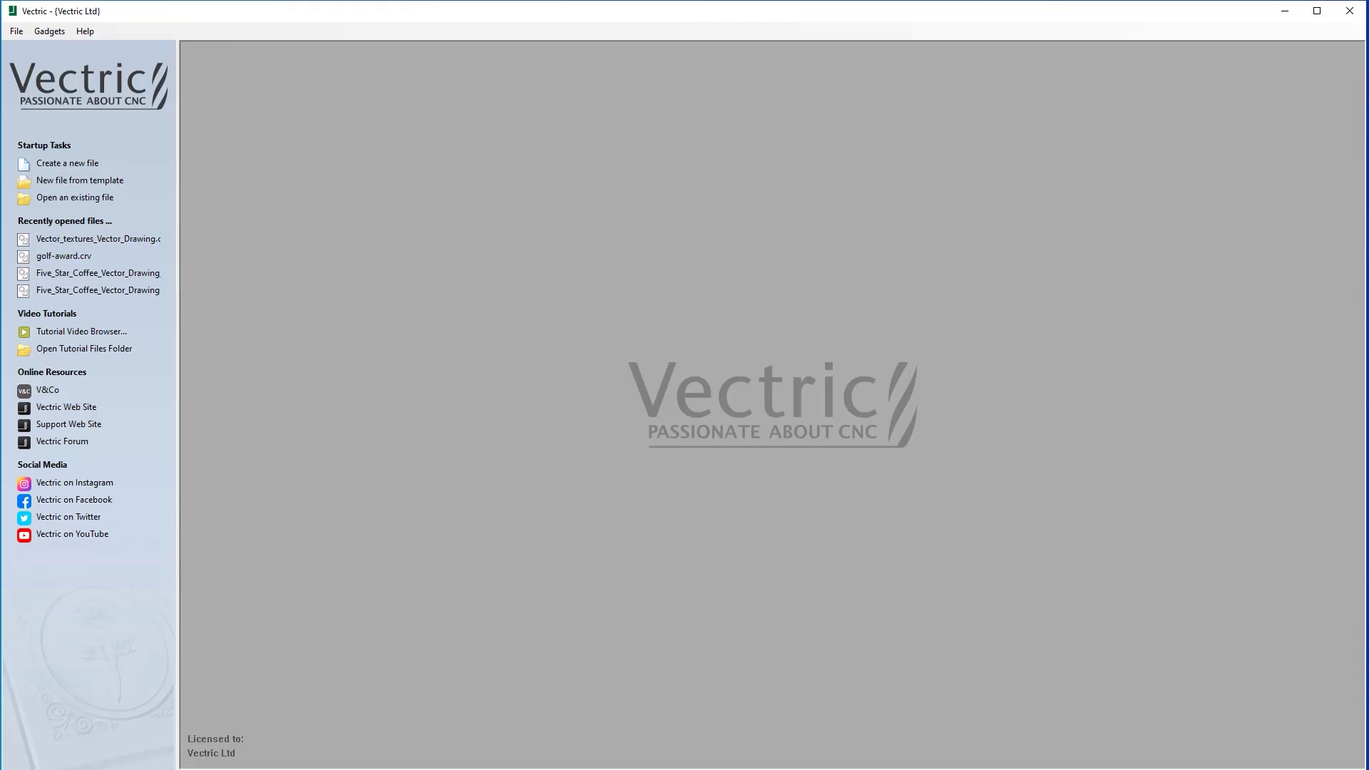
{"action": "left_click", "coordinate": [77, 240]}
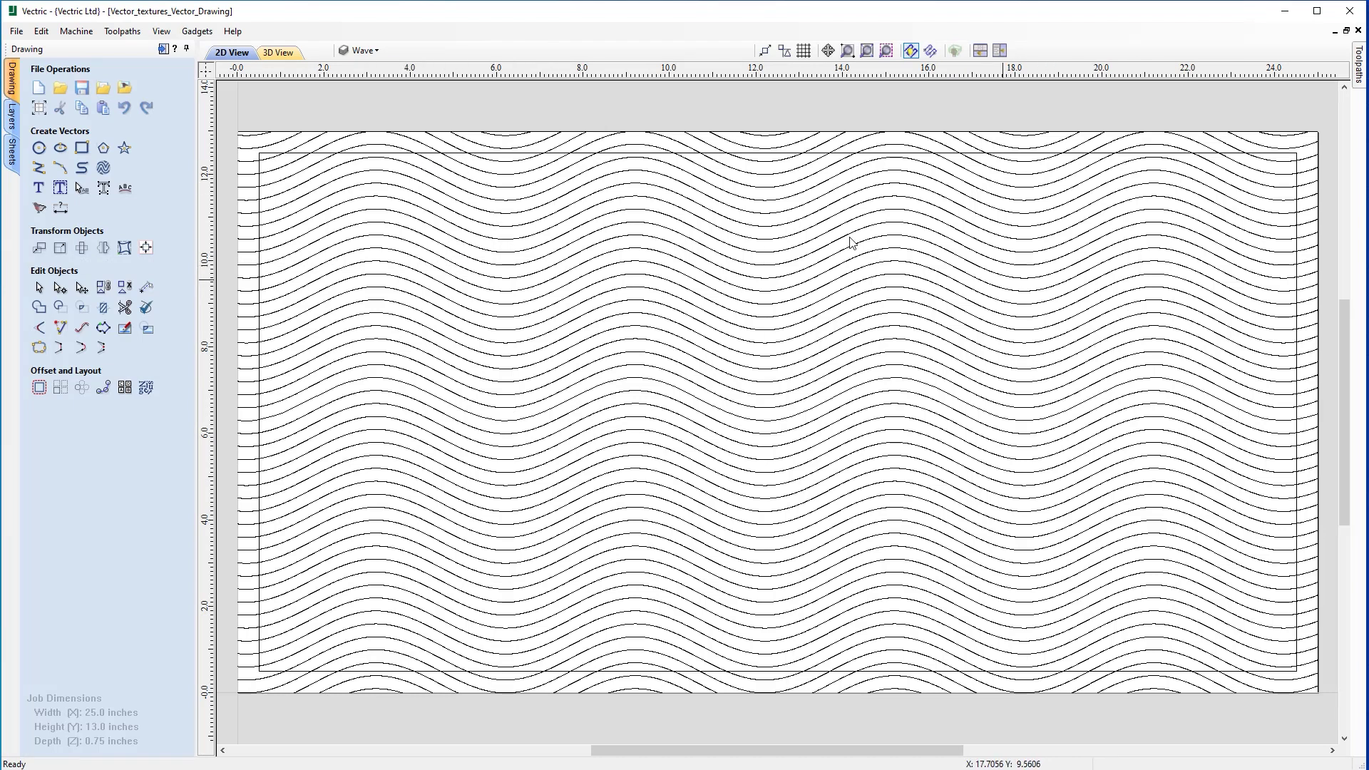
Step: Hide the Cut Out layer, and review the job's material setup and accept it as it is
{"action": "left_click", "coordinate": [382, 55]}
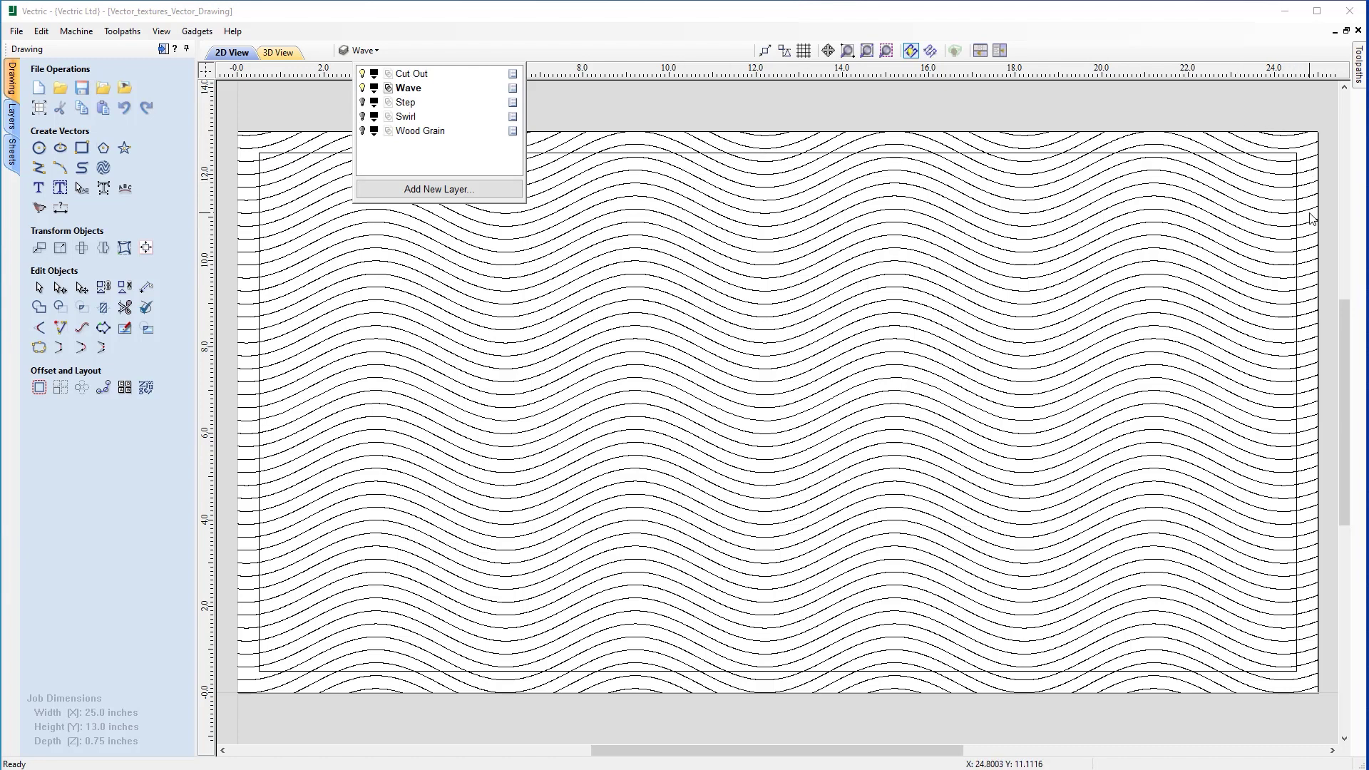
{"action": "left_click", "coordinate": [362, 73]}
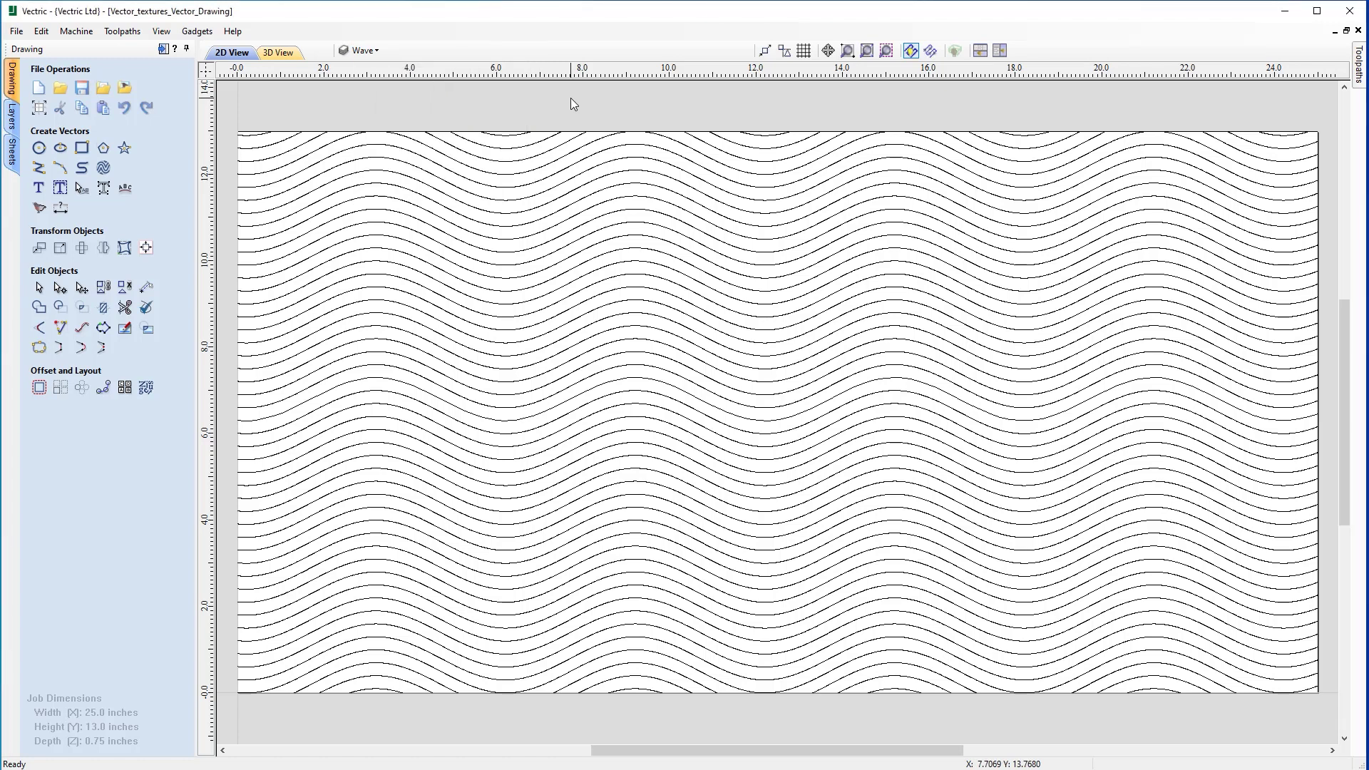
{"action": "left_click", "coordinate": [163, 49]}
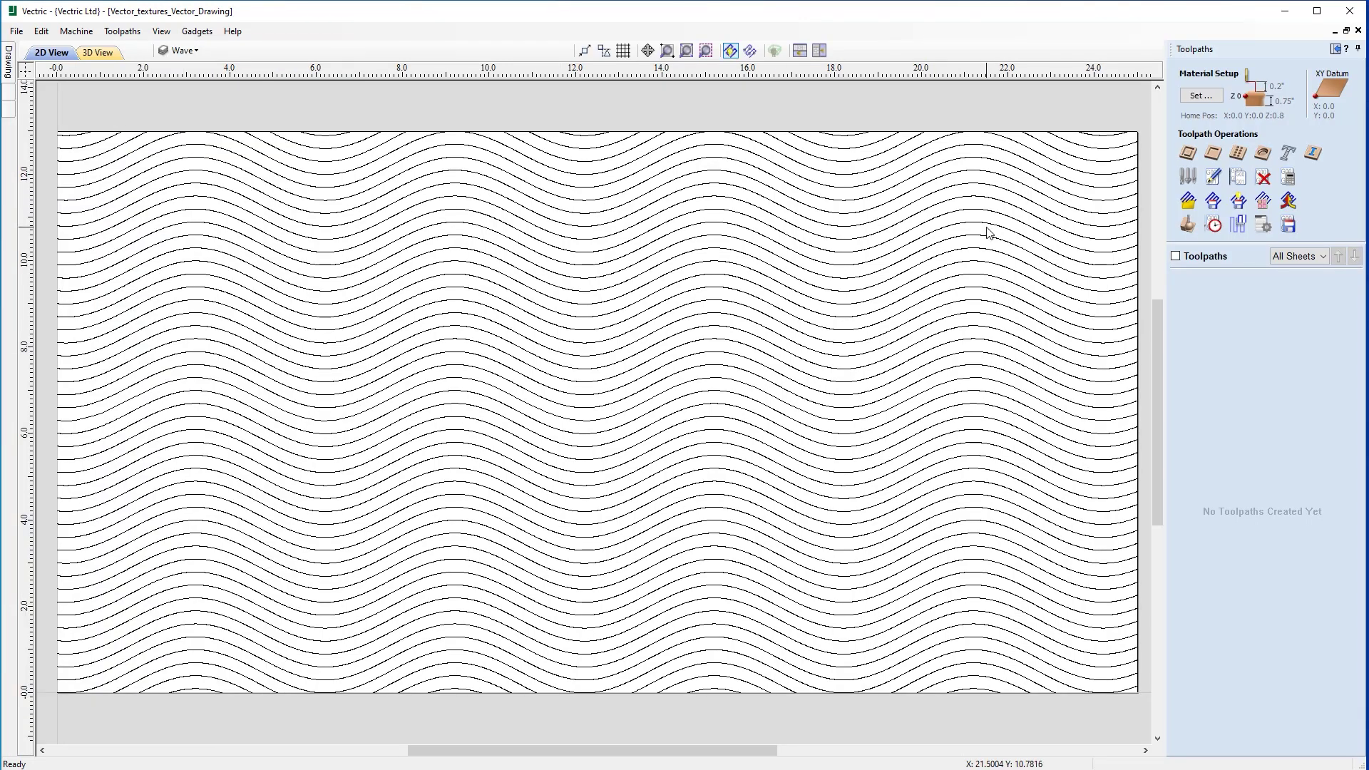
{"action": "left_click", "coordinate": [1202, 97]}
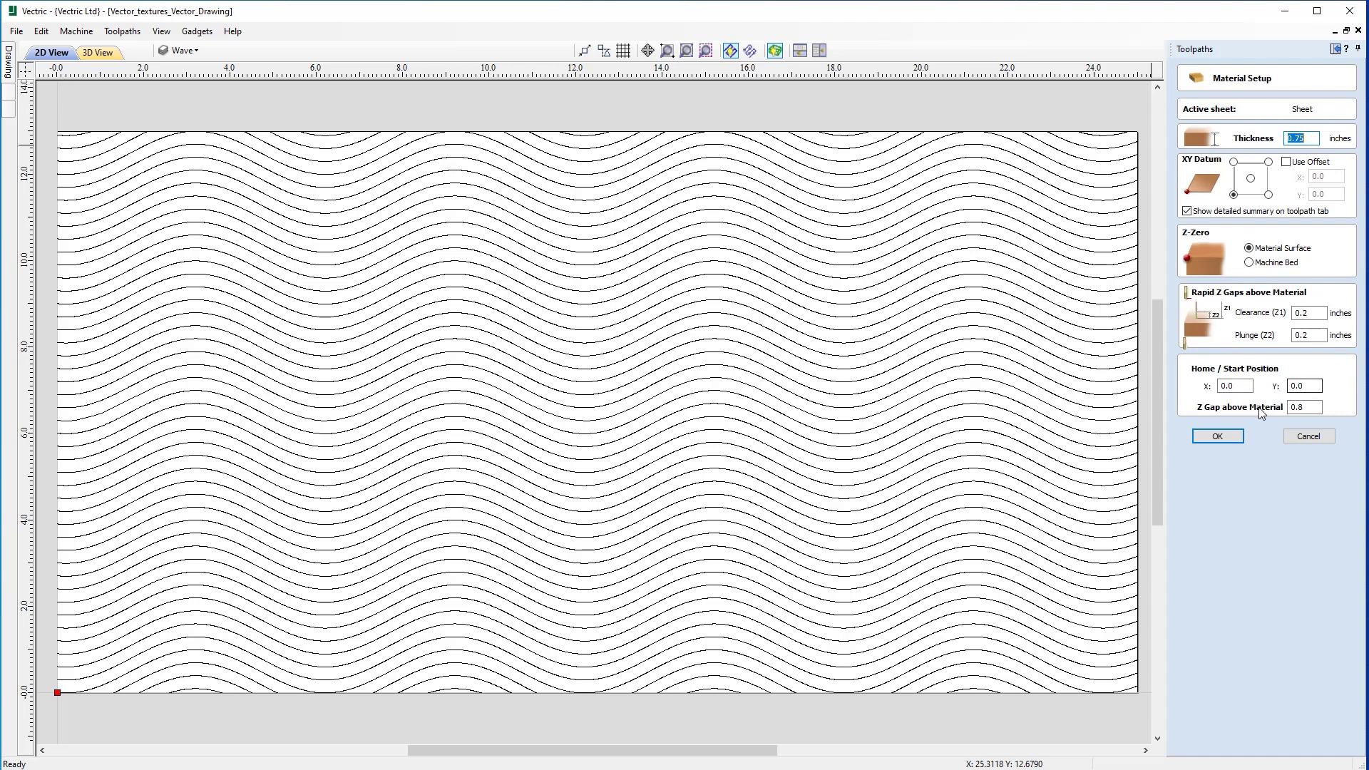
{"action": "left_click", "coordinate": [1217, 437]}
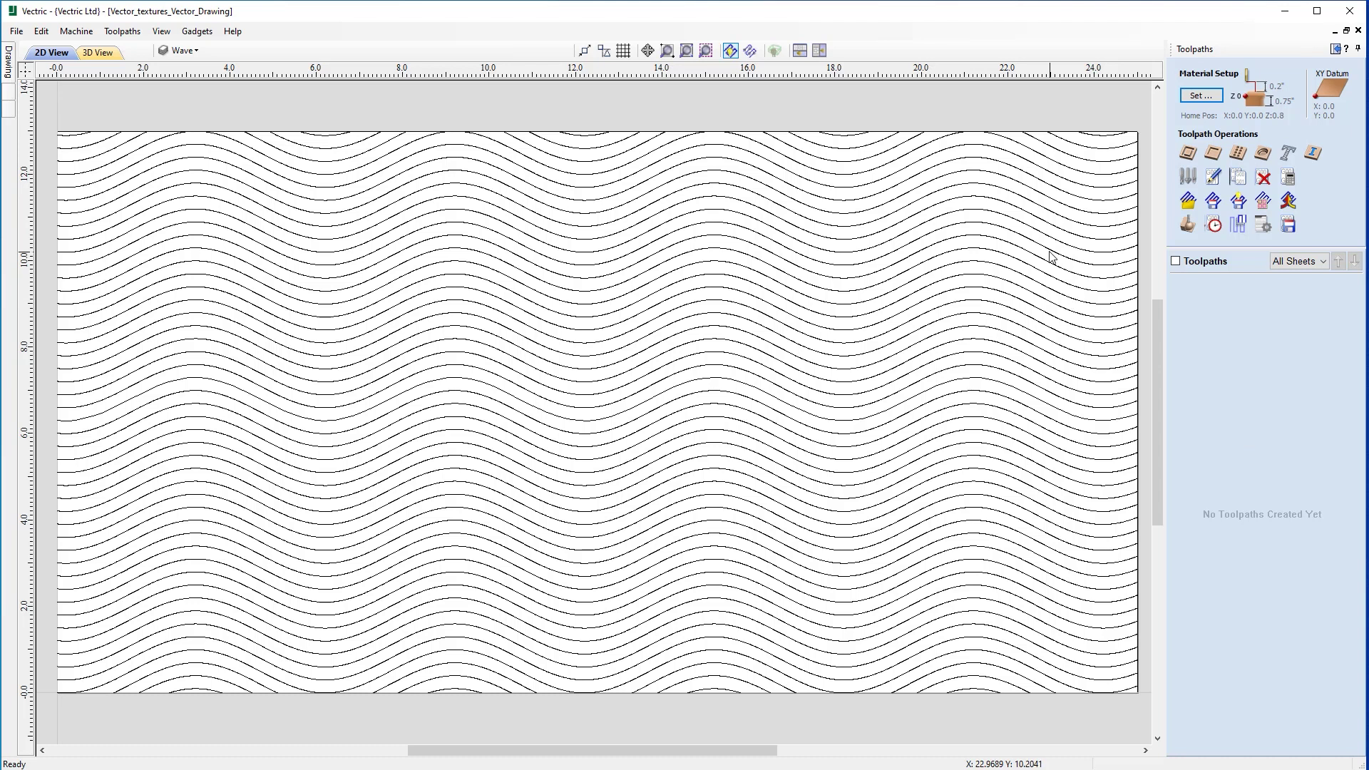
Step: Start a 2D profile toolpath on all the wave vectors with a cut depth of 0.1 inches
{"action": "key", "text": "ctrl+a"}
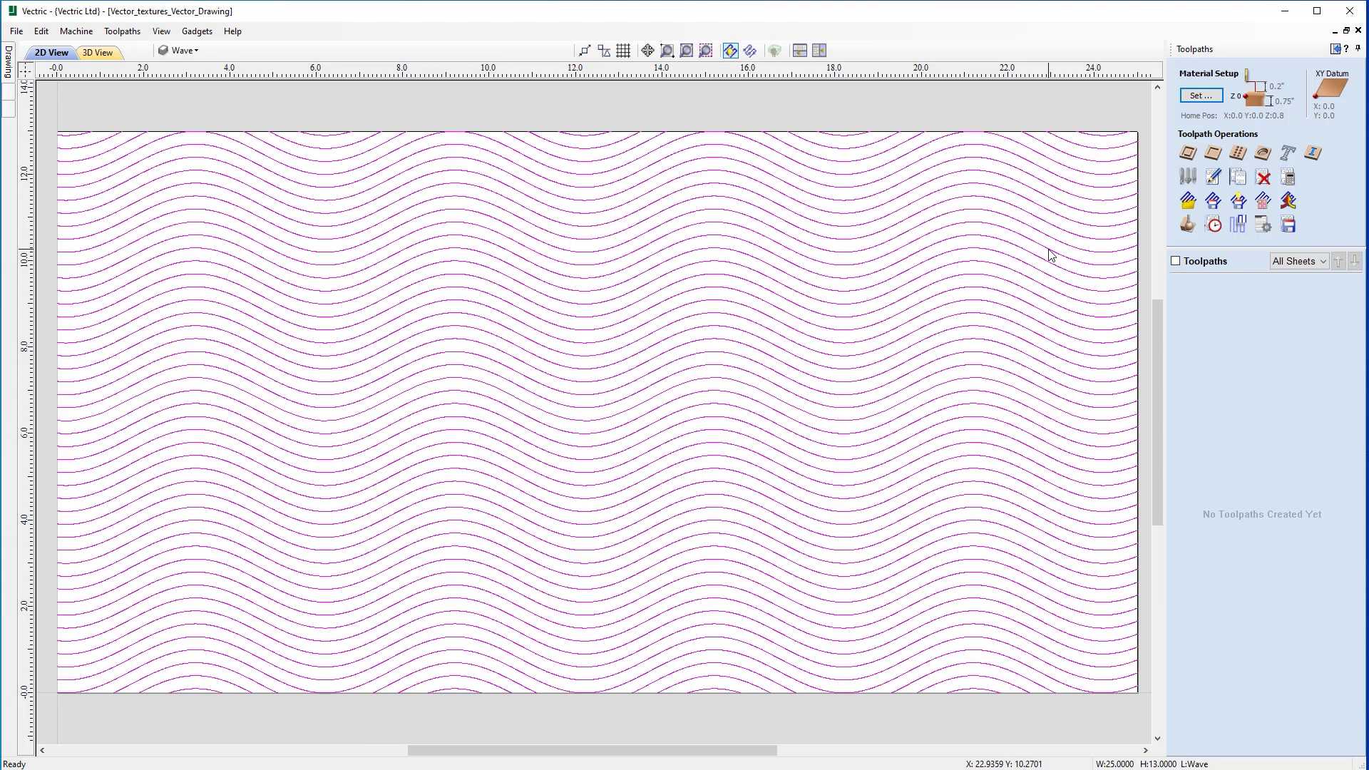
{"action": "left_click", "coordinate": [1188, 154]}
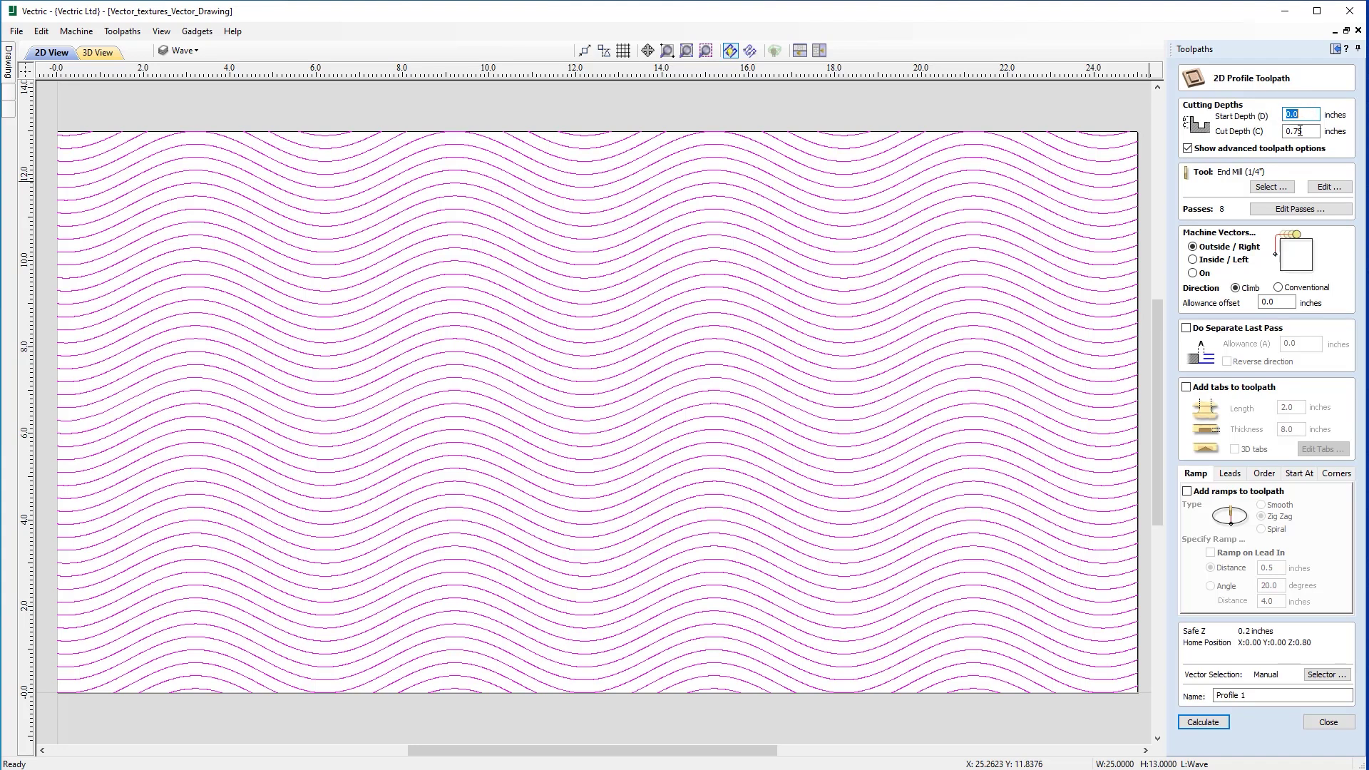
{"action": "double_click", "coordinate": [1300, 130]}
{"action": "type", "text": ".1"}
{"action": "key", "text": "Tab"}
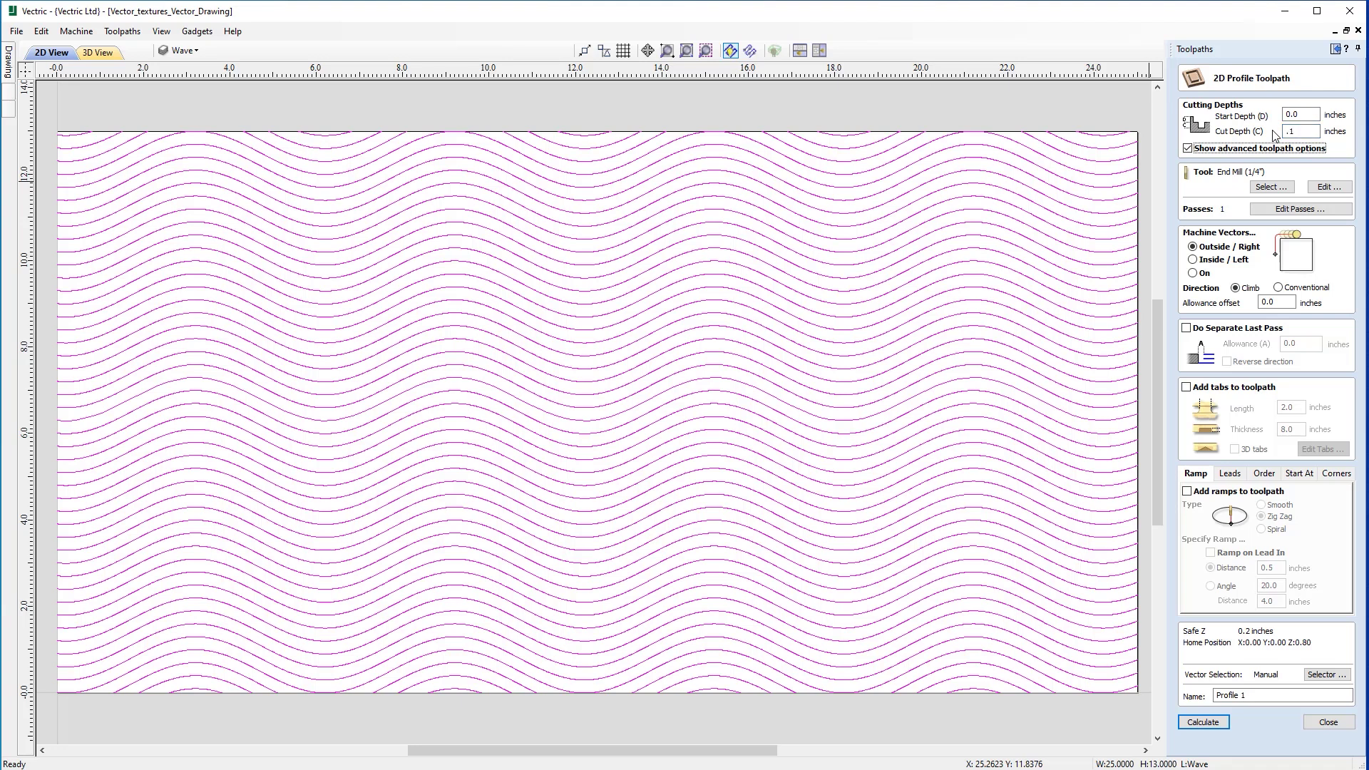
Step: Assign the imperial Ball Nose (1/4") from the tool database to the profile toolpath
{"action": "left_click", "coordinate": [1263, 191]}
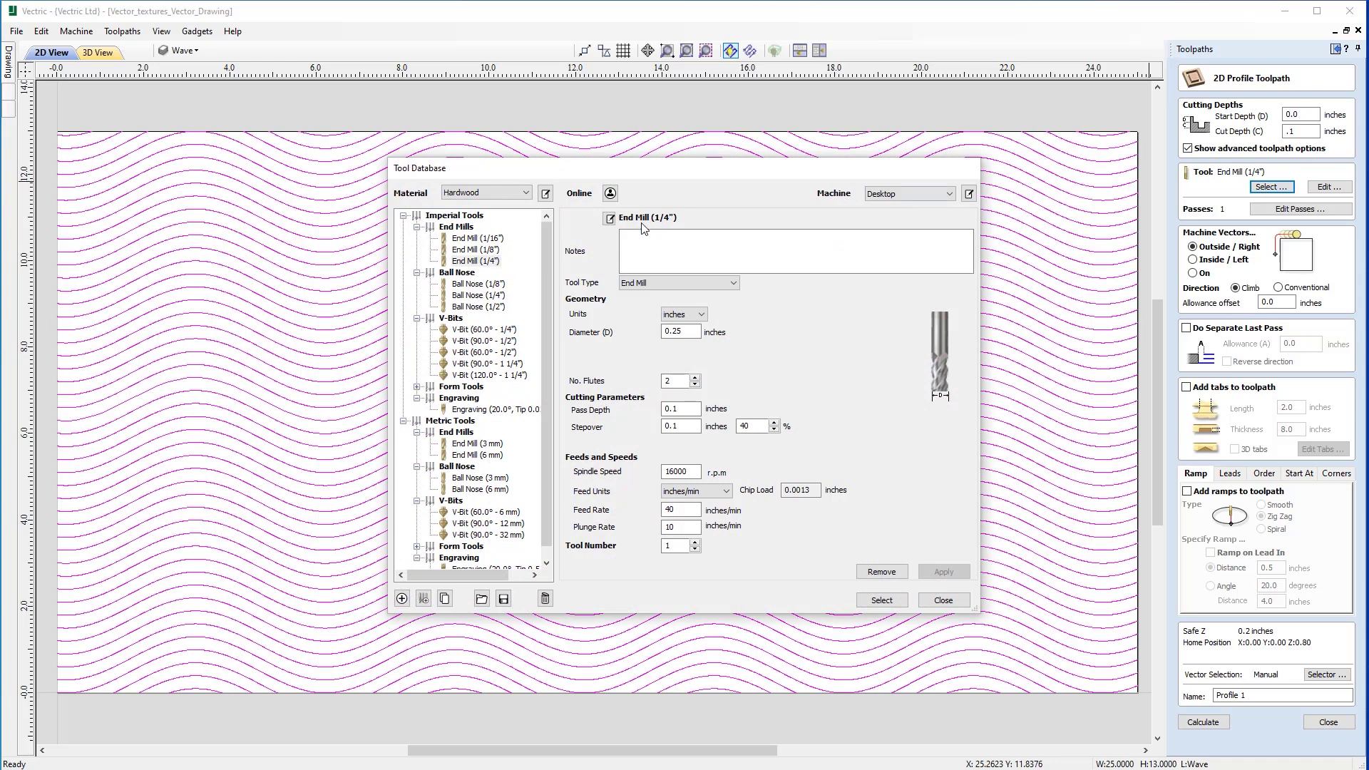
{"action": "left_click", "coordinate": [497, 296]}
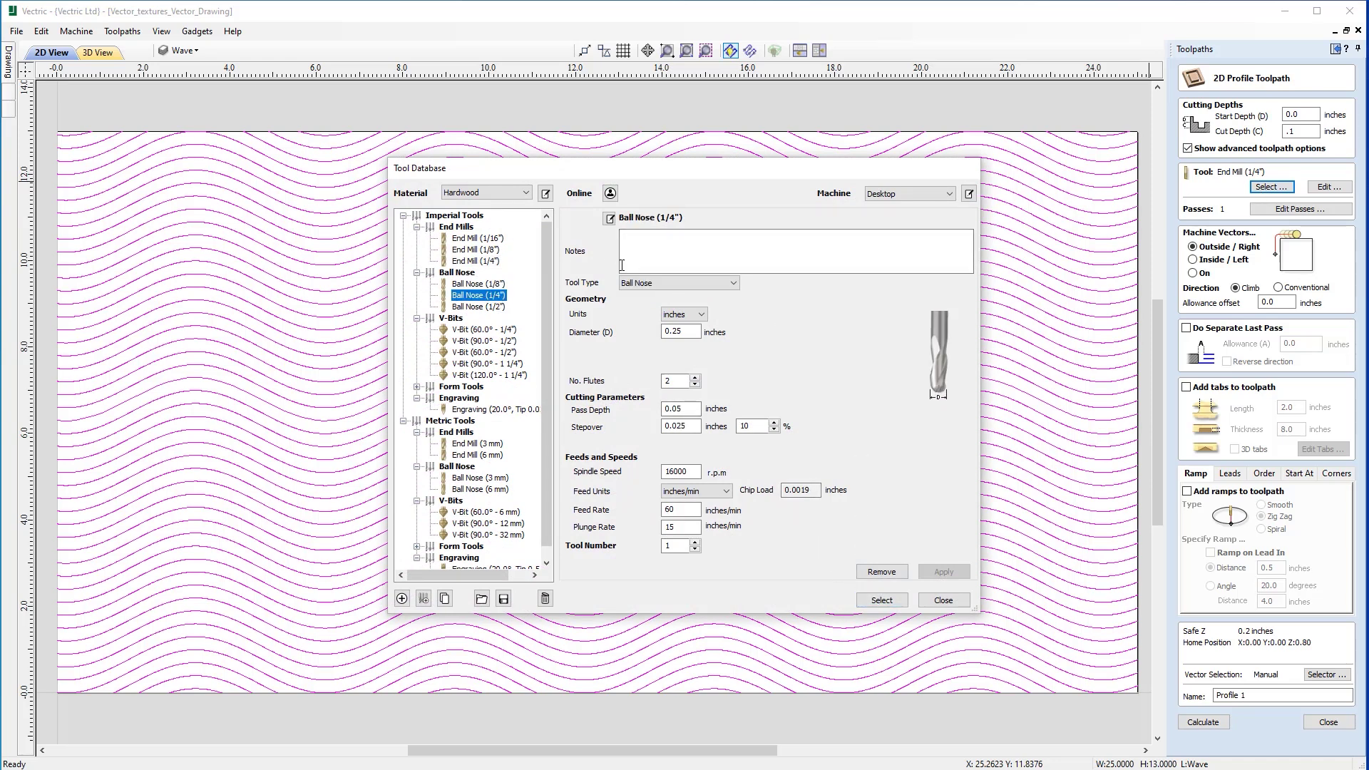
{"action": "left_click", "coordinate": [878, 600]}
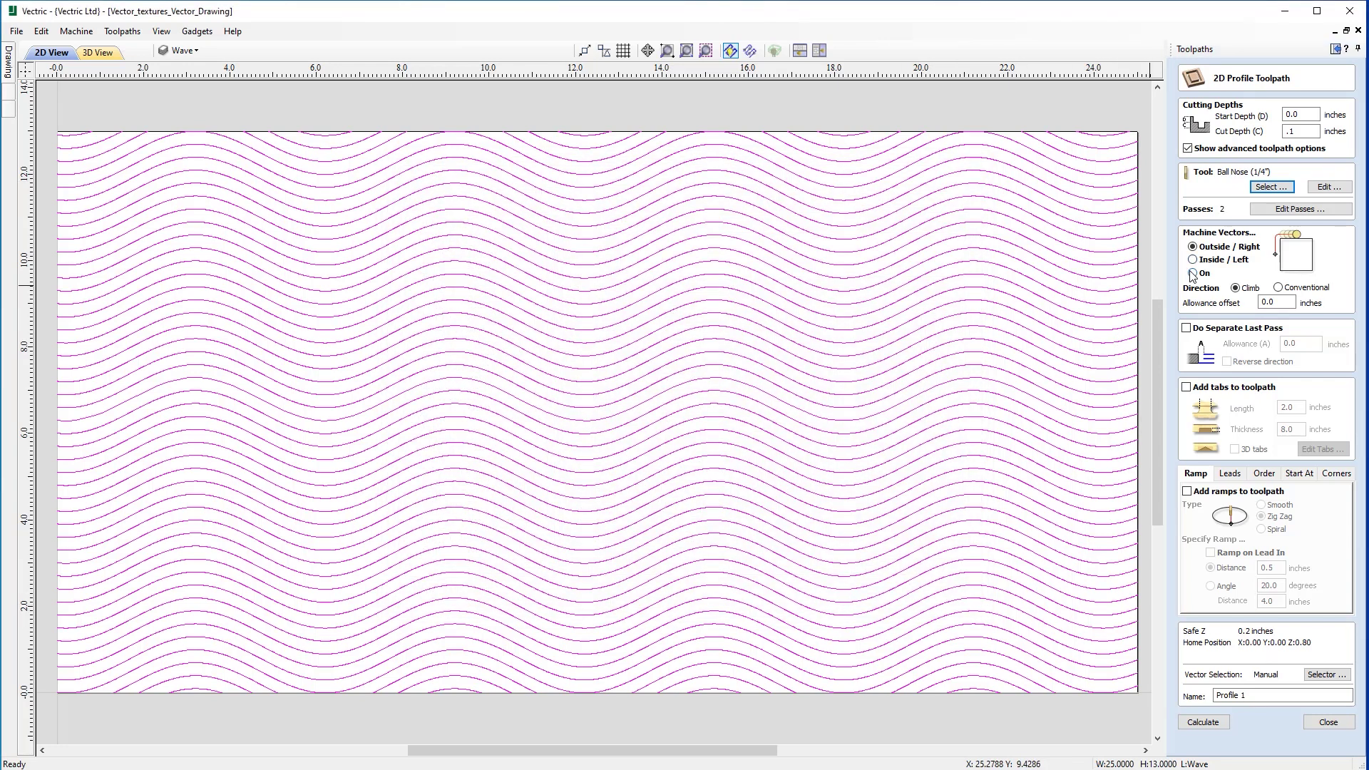
Step: Machine on the vectors, name the profile toolpath Wave, and calculate it
{"action": "left_click", "coordinate": [1193, 273]}
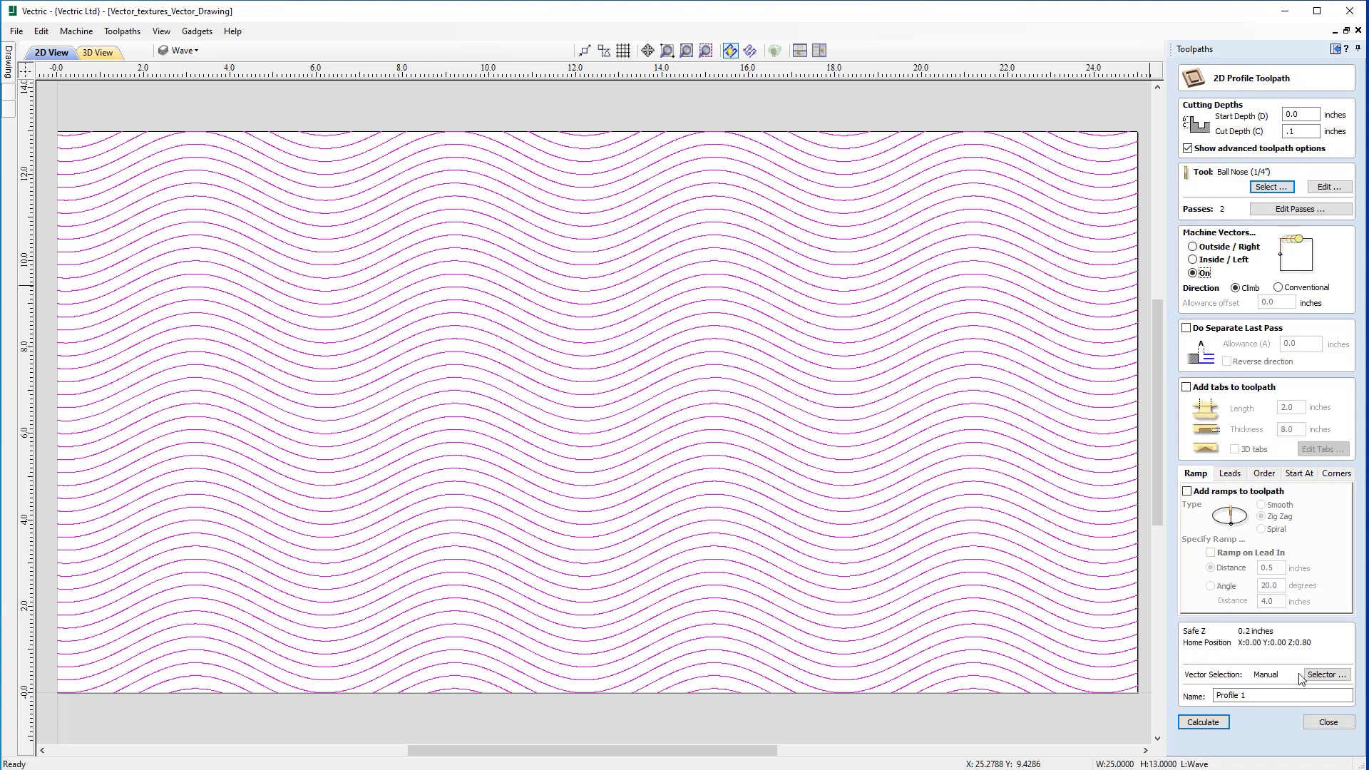
{"action": "left_click_drag", "start_coordinate": [1251, 695], "coordinate": [1214, 695]}
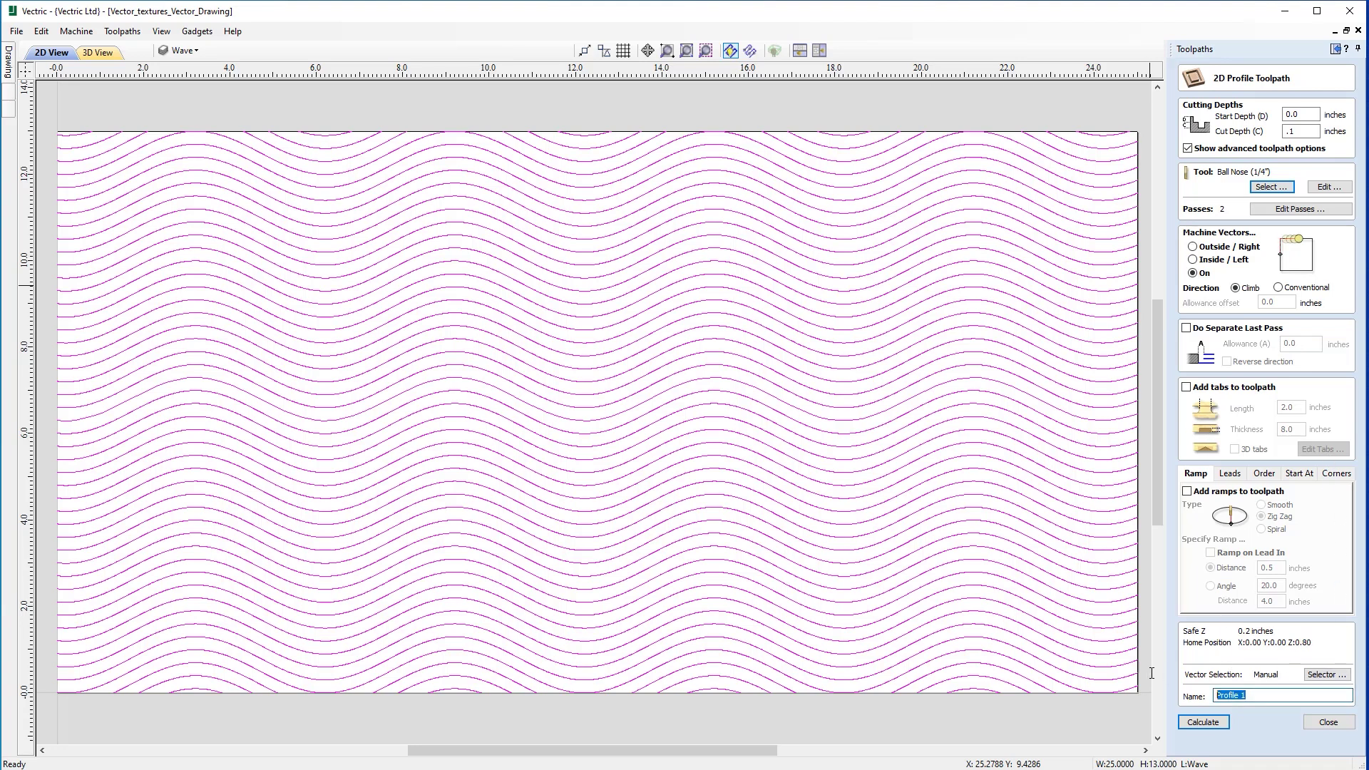
{"action": "type", "text": "Wave"}
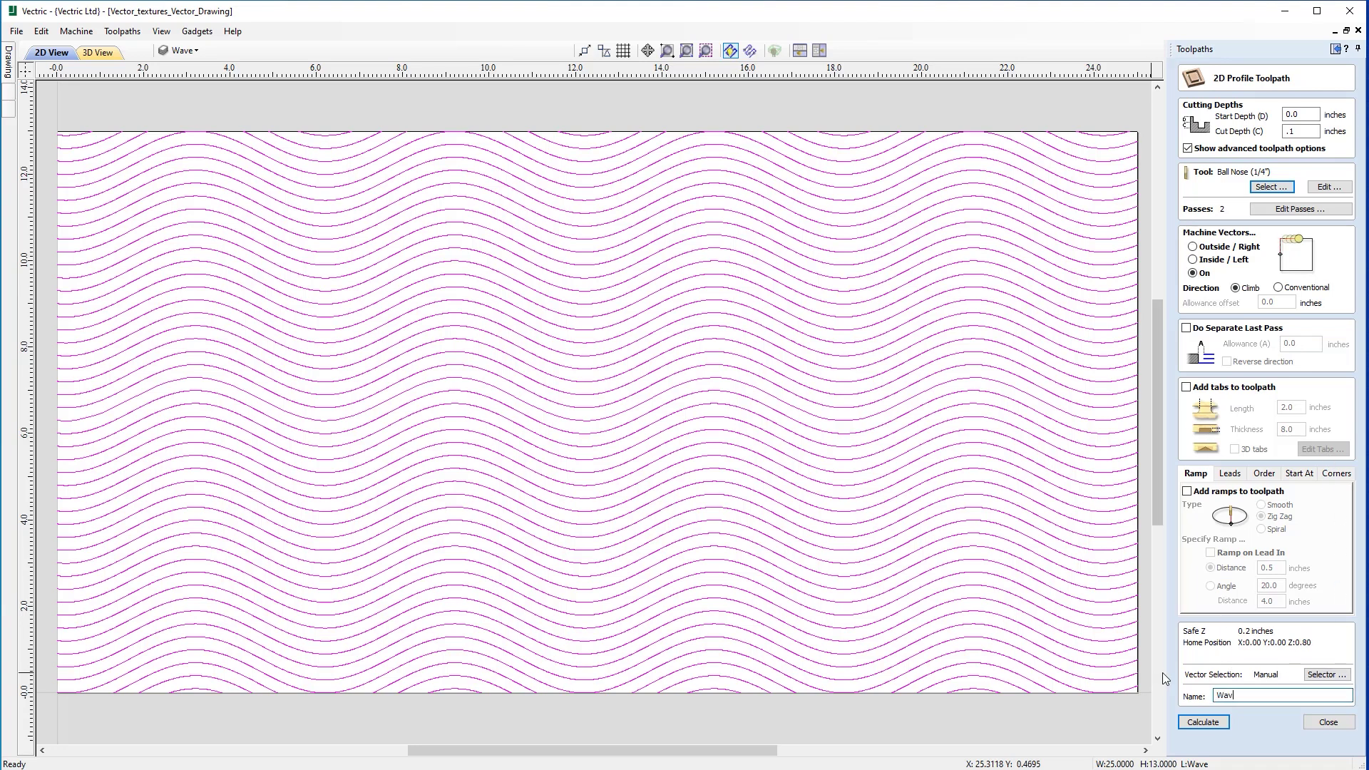
{"action": "left_click", "coordinate": [1219, 727]}
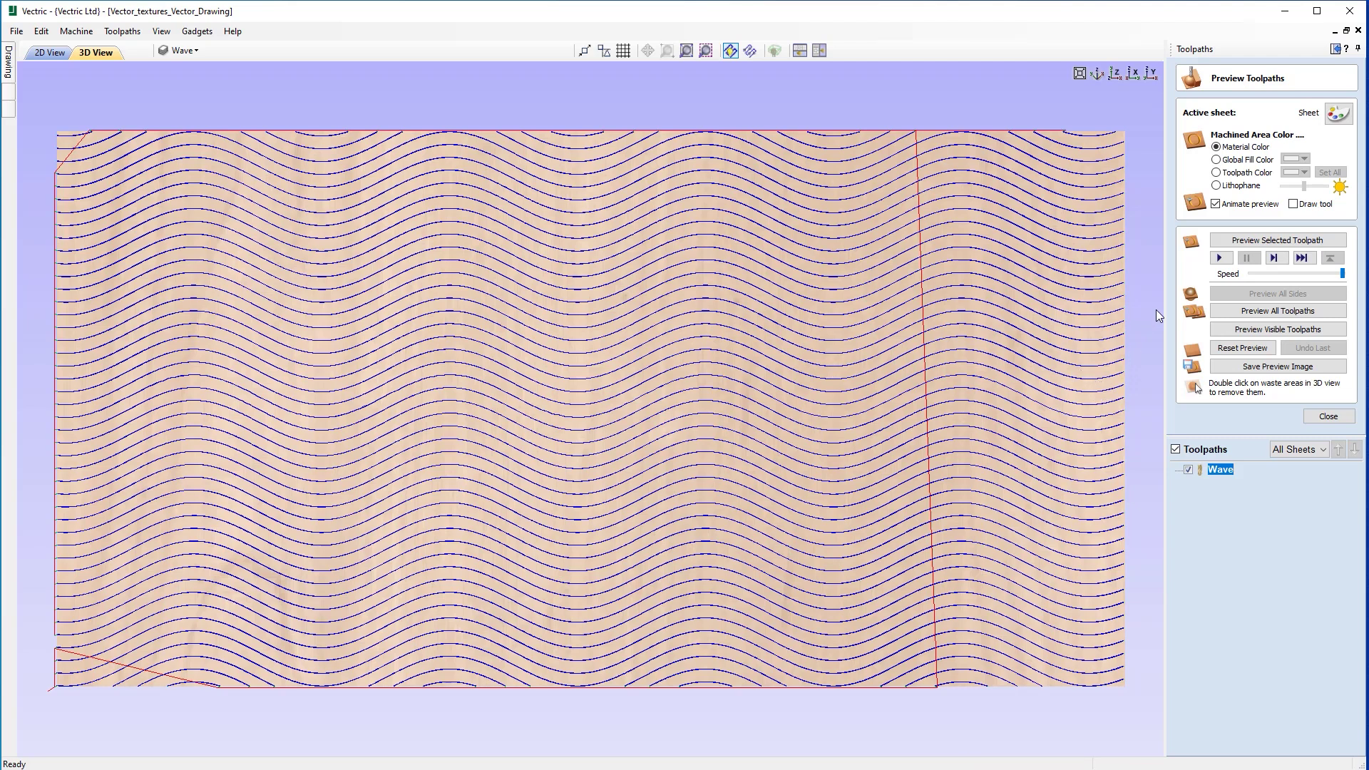
Step: Preview all toolpaths on the material and examine the carved wave ridges in 3D from several angles and up close
{"action": "left_click", "coordinate": [1281, 316]}
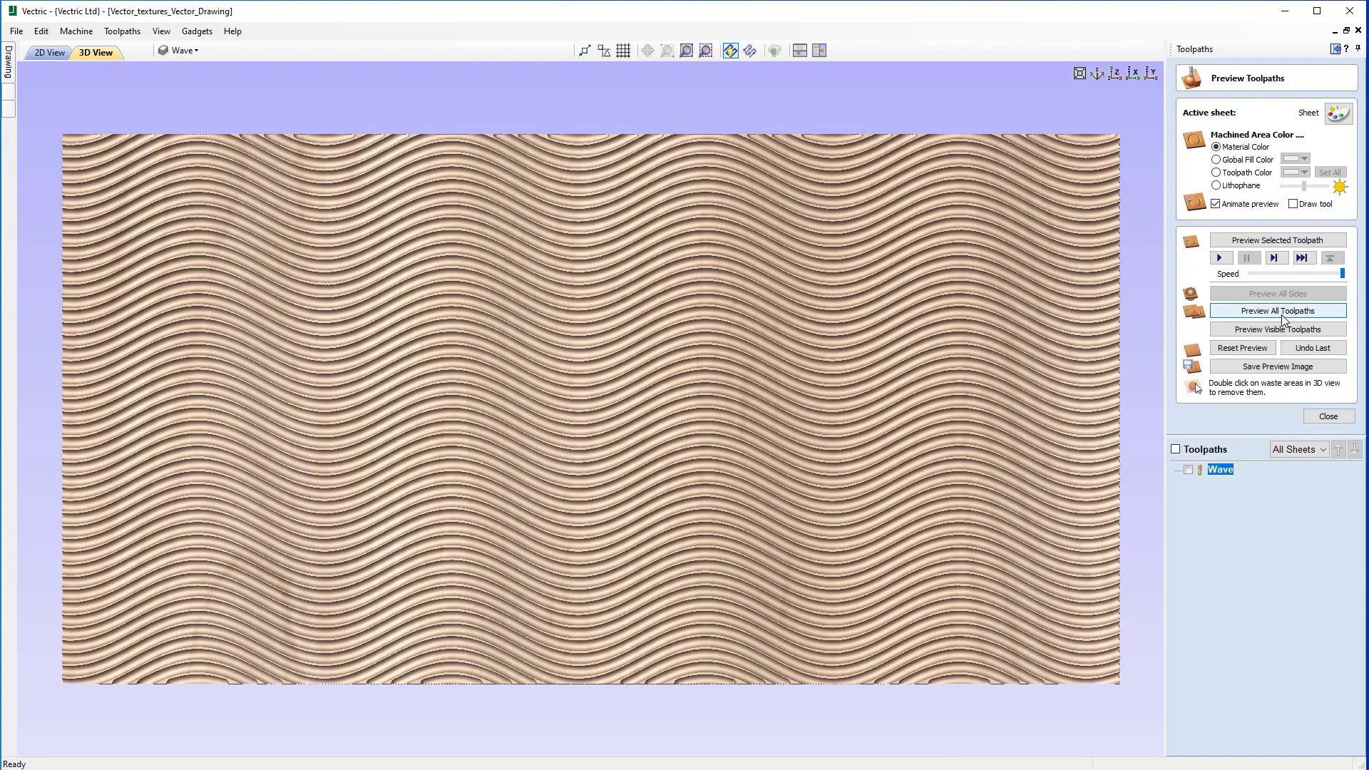
{"action": "left_click", "coordinate": [1094, 80]}
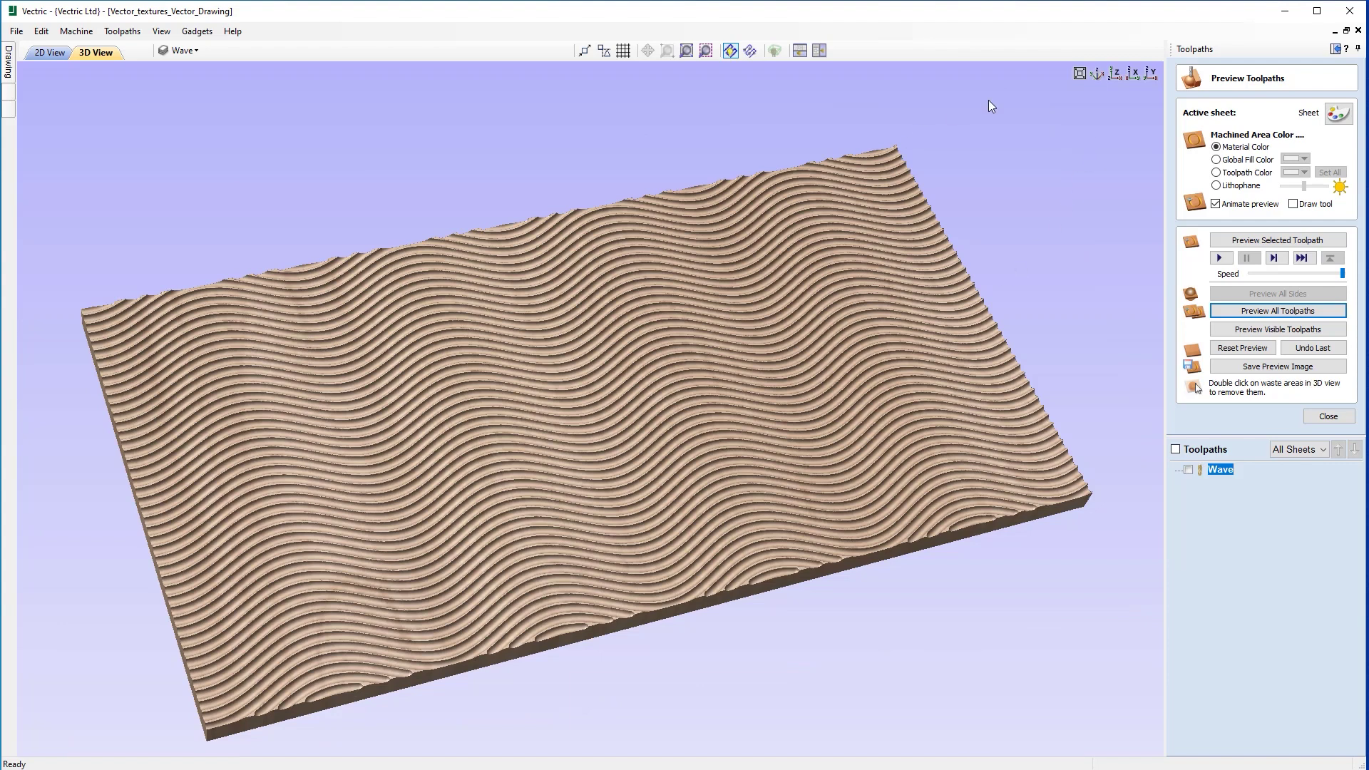
{"action": "left_click_drag", "start_coordinate": [327, 525], "coordinate": [489, 638]}
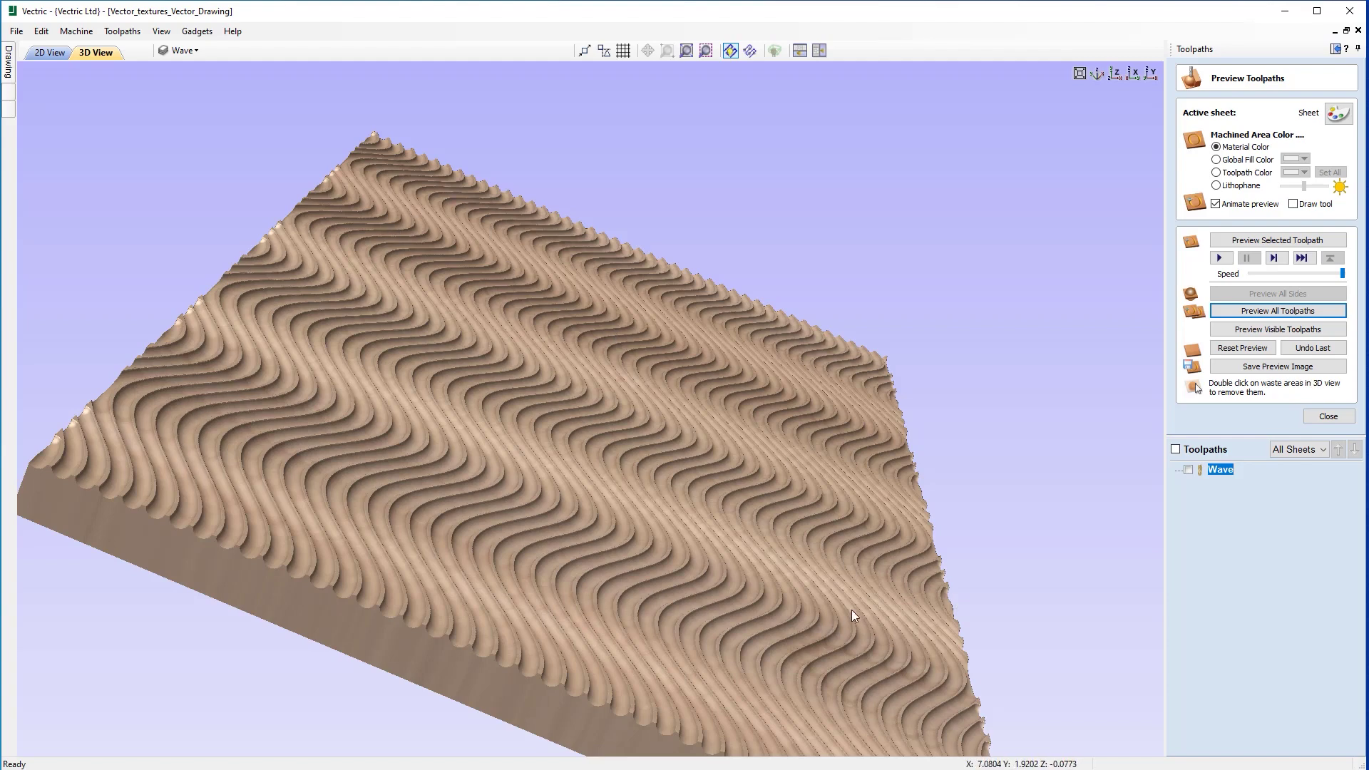
{"action": "left_click_drag", "start_coordinate": [851, 610], "coordinate": [323, 434]}
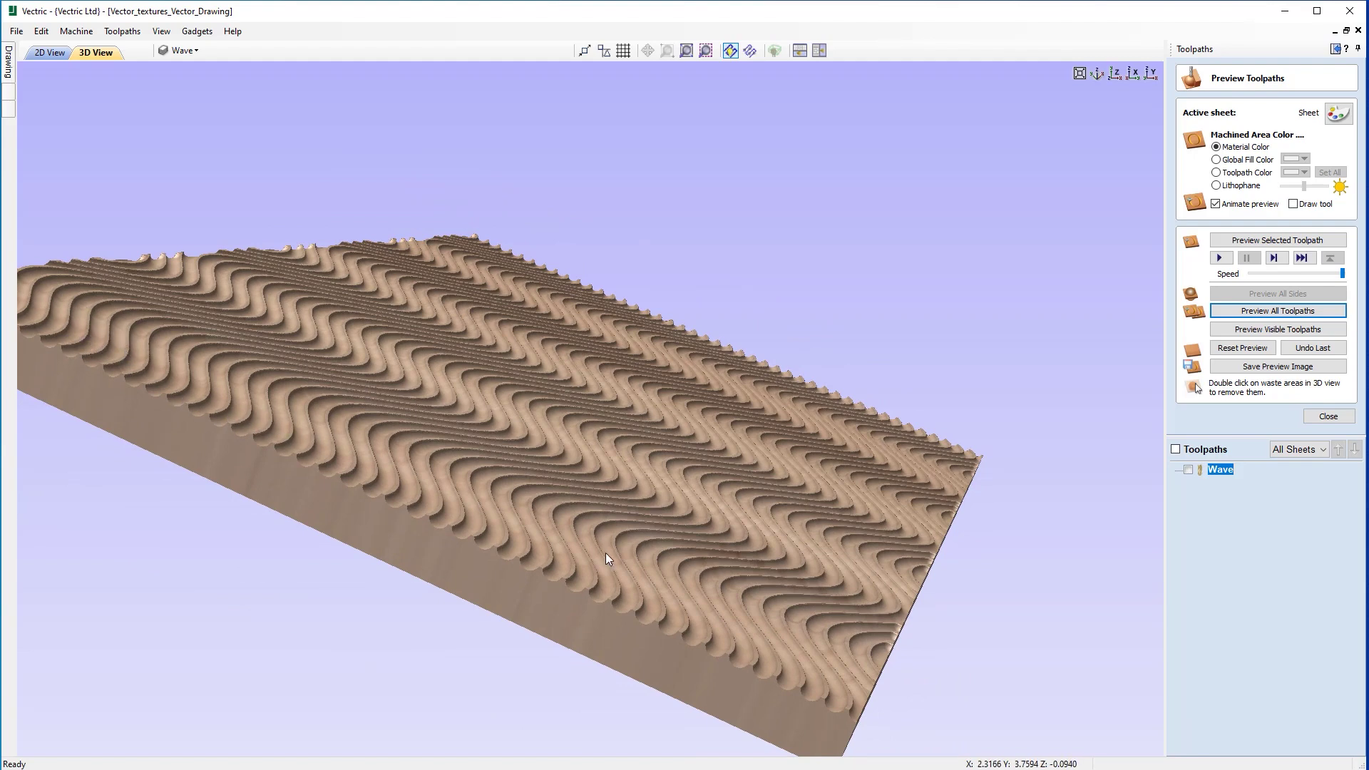
{"action": "left_click_drag", "start_coordinate": [705, 482], "coordinate": [376, 357]}
{"action": "left_click_drag", "start_coordinate": [720, 523], "coordinate": [671, 540]}
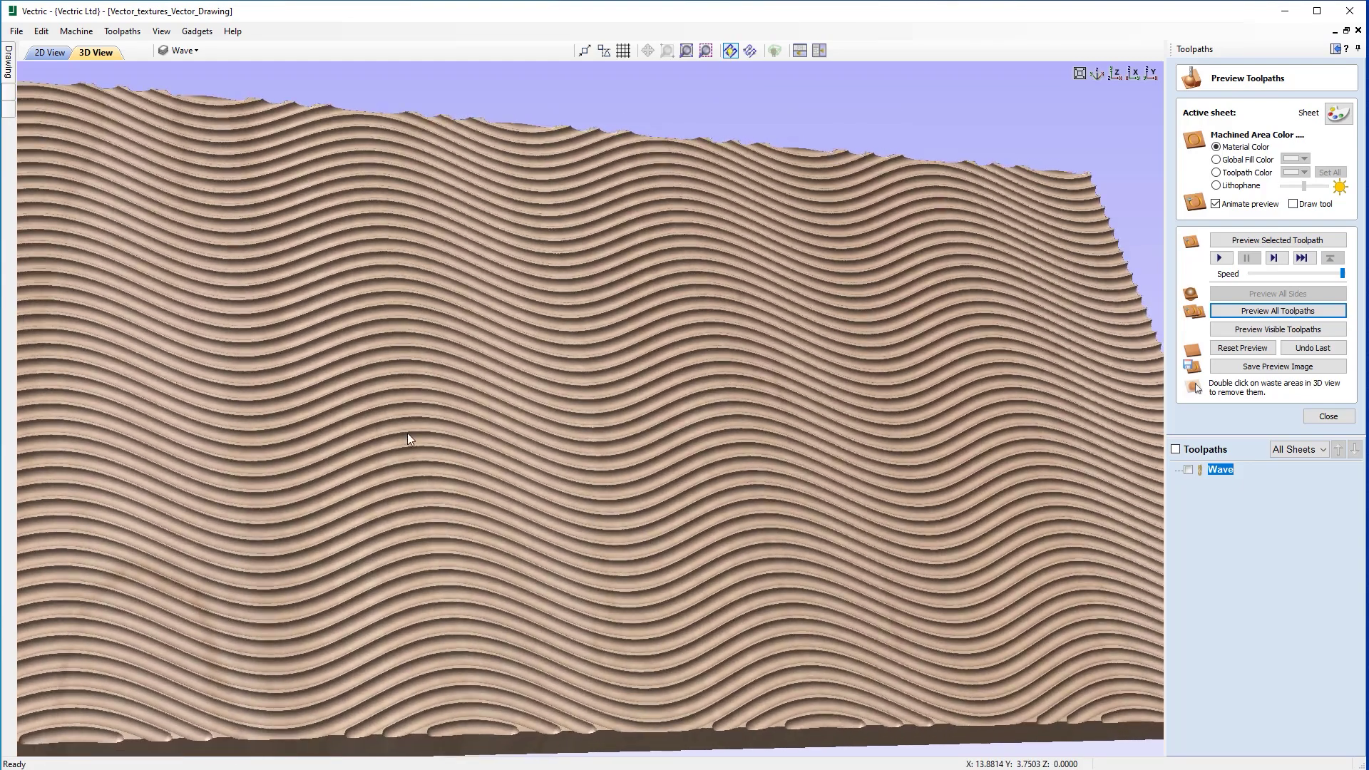
{"action": "scroll", "coordinate": [375, 438], "scroll_direction": "up", "scroll_amount": 6}
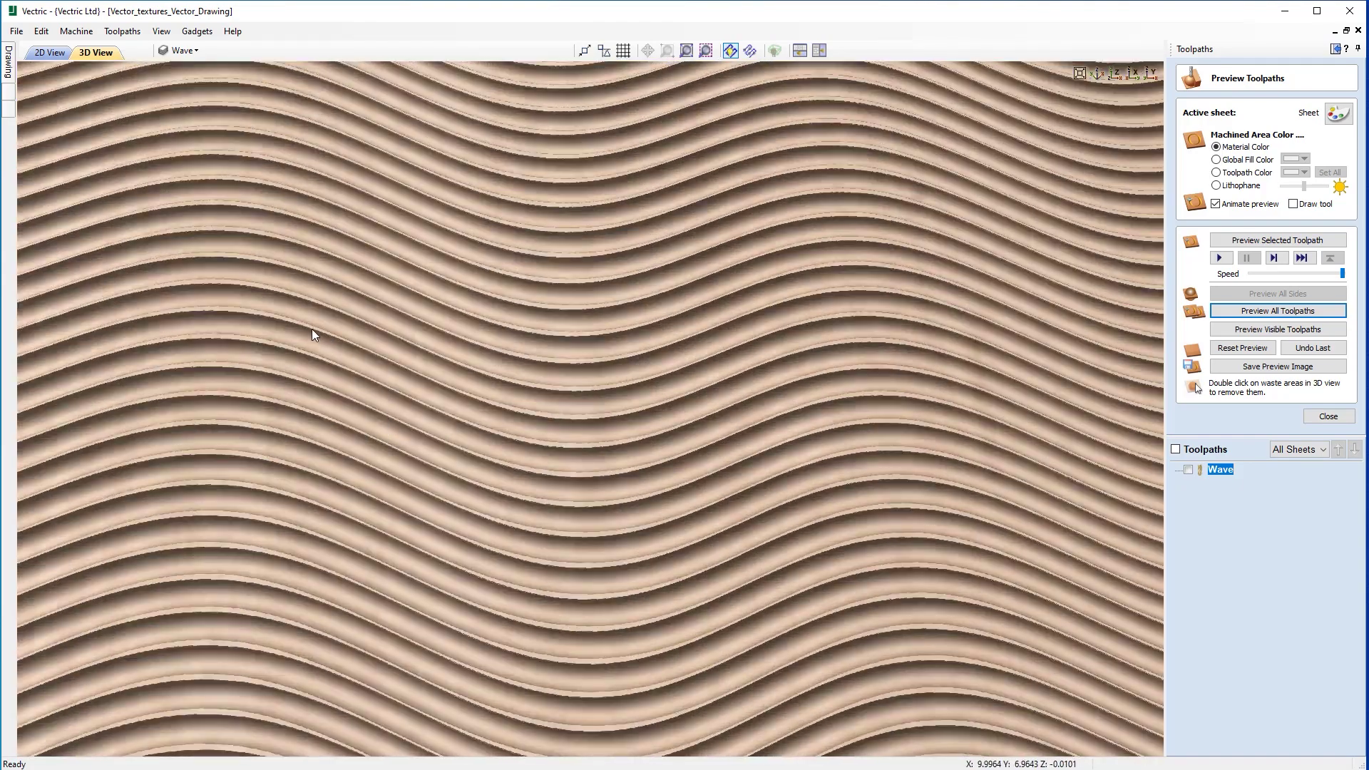
{"action": "left_click_drag", "start_coordinate": [312, 332], "coordinate": [291, 336]}
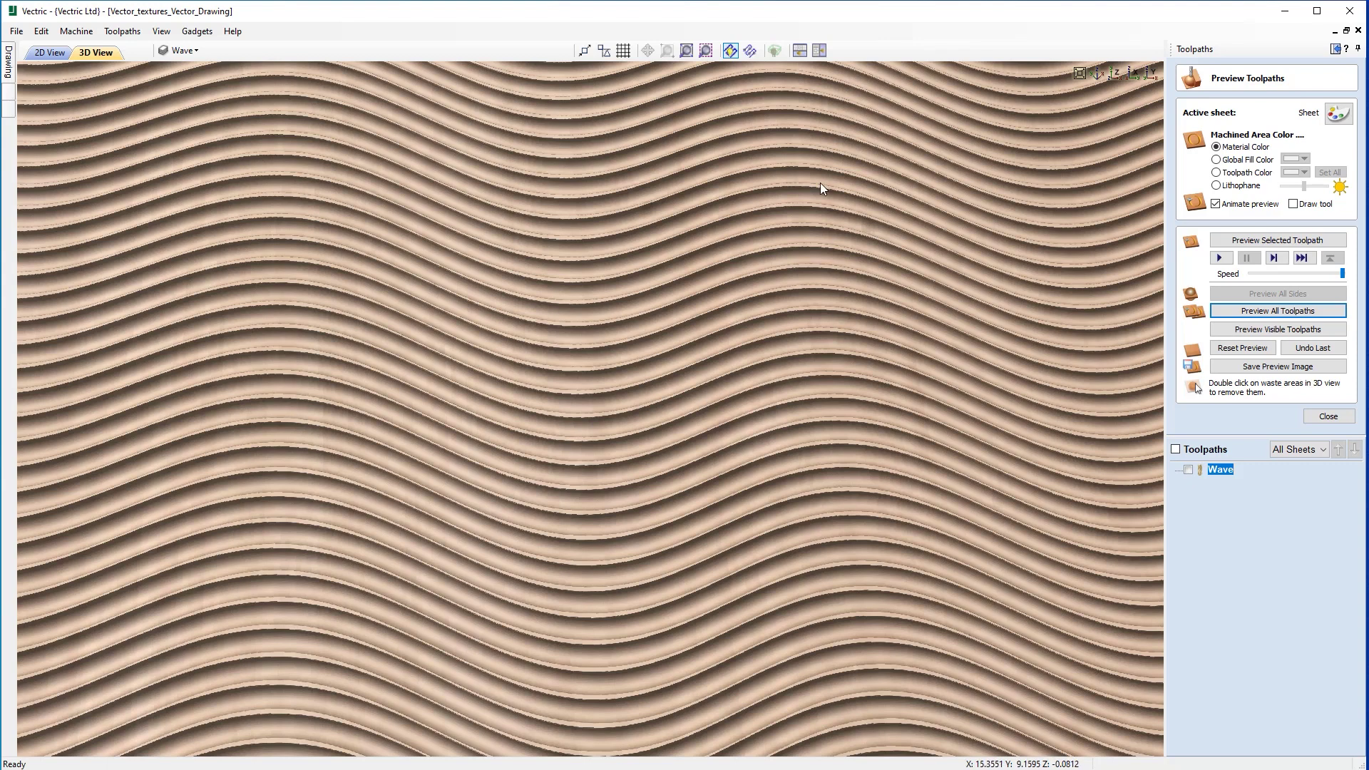
Step: Tile the 2D and 3D views one above the other and show the 3D preview from directly above
{"action": "left_click", "coordinate": [800, 50]}
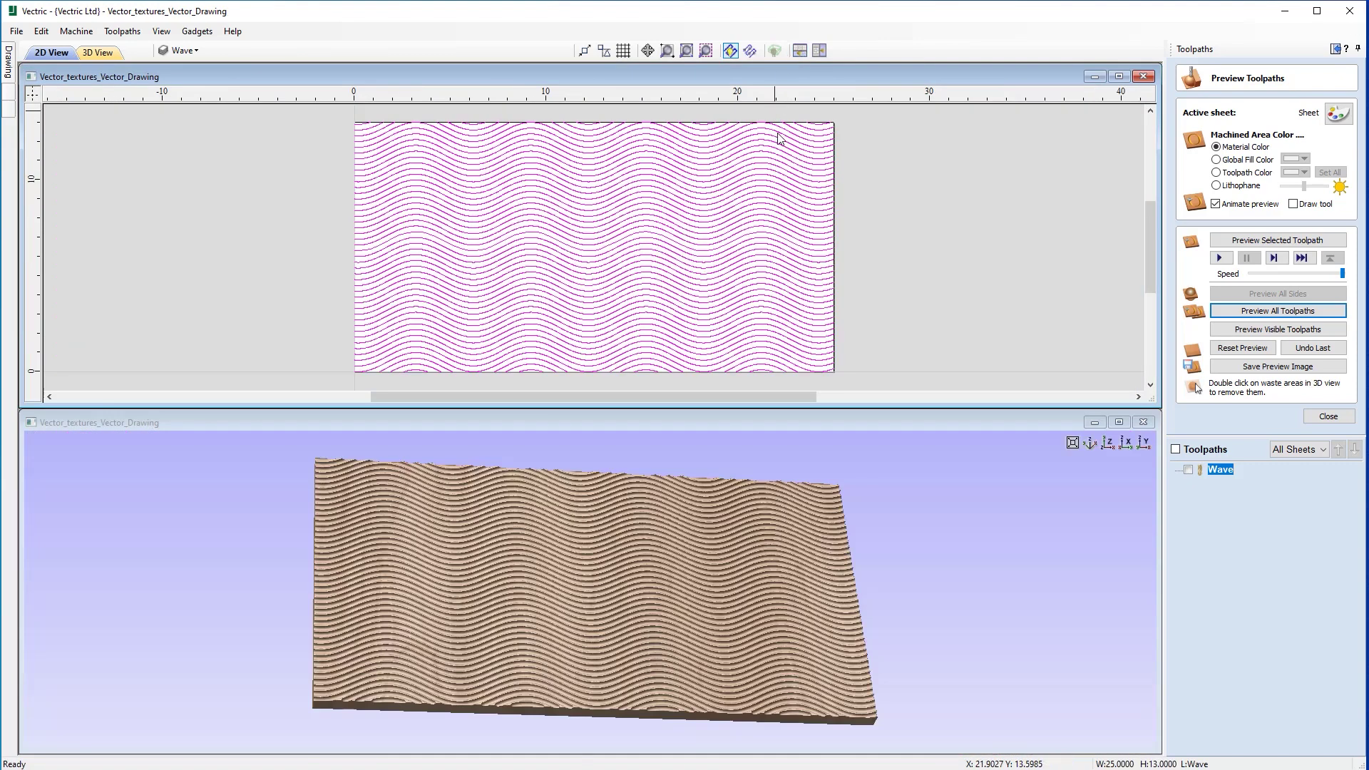
{"action": "left_click", "coordinate": [1105, 445]}
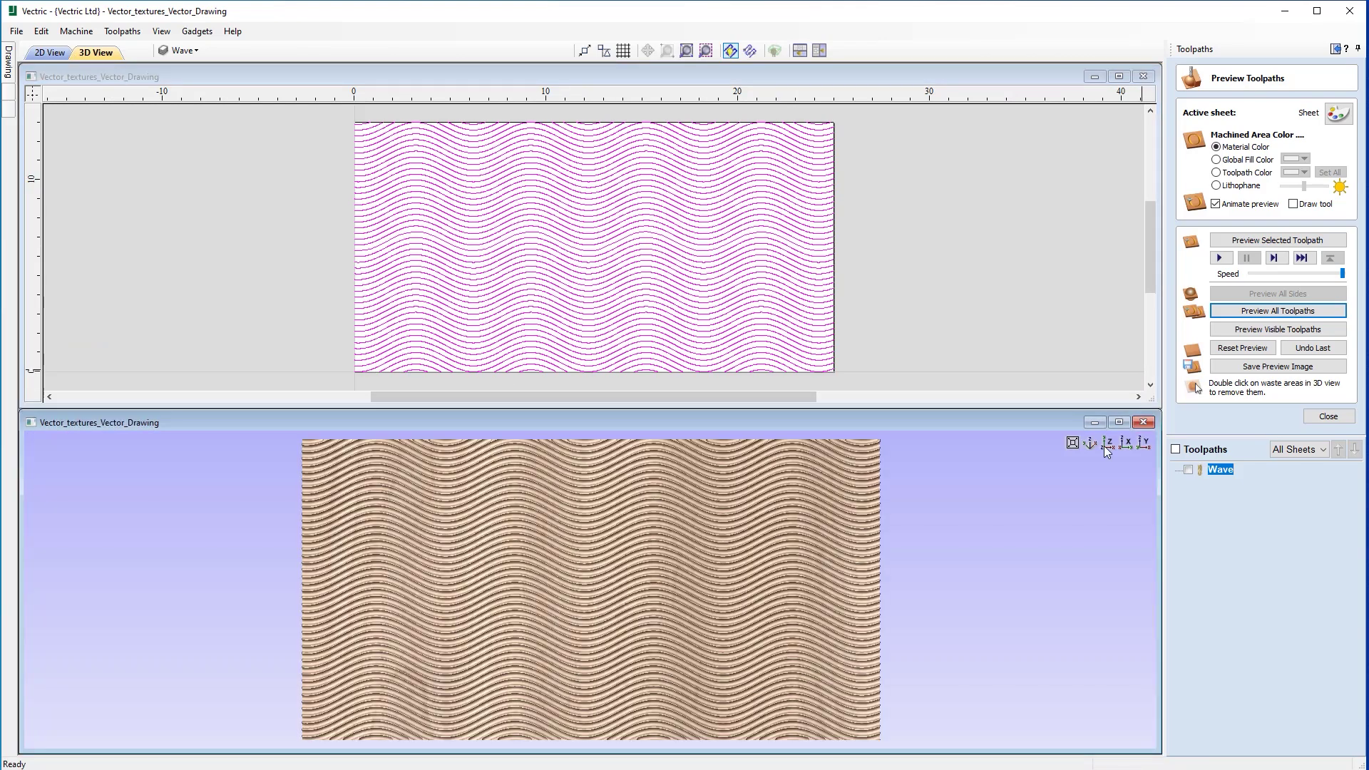
{"action": "scroll", "coordinate": [553, 214], "scroll_direction": "up", "scroll_amount": 5}
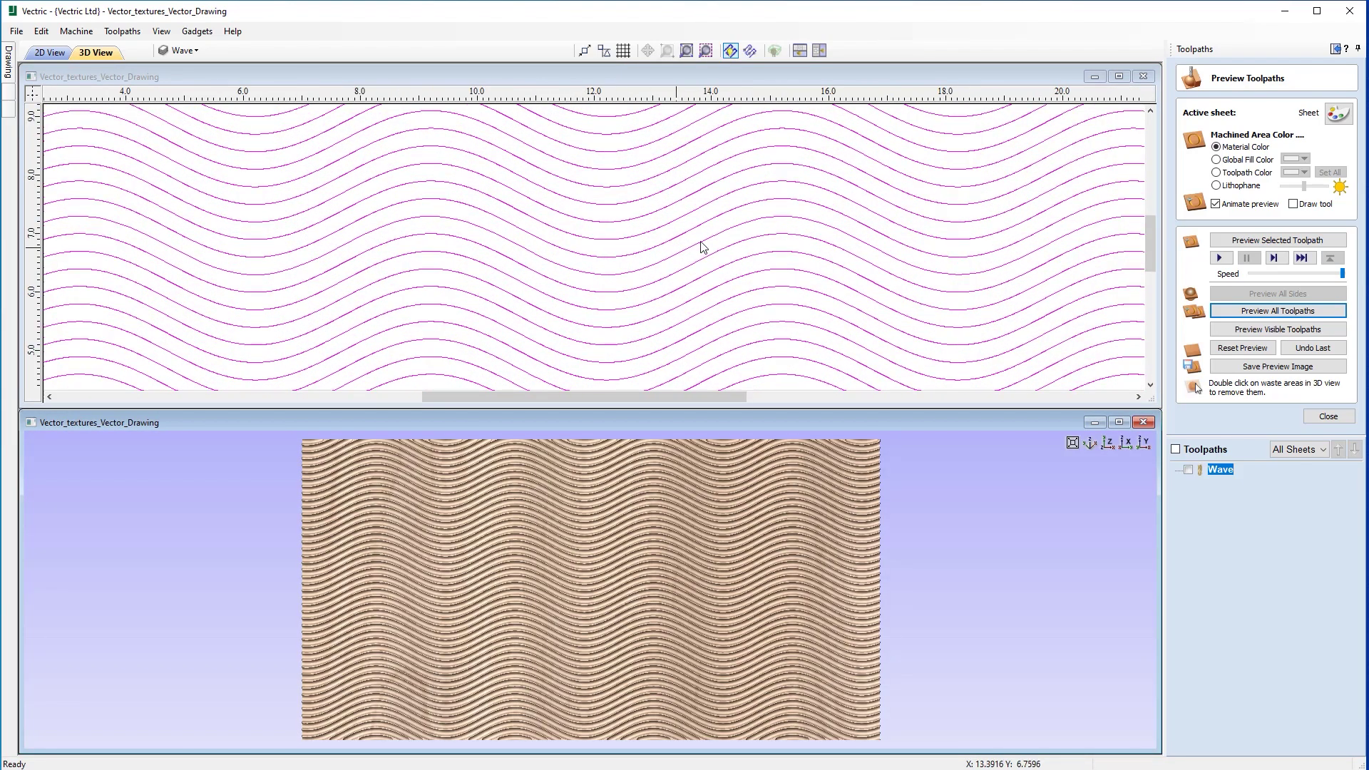
{"action": "middle_click_drag", "start_coordinate": [745, 245], "coordinate": [661, 290]}
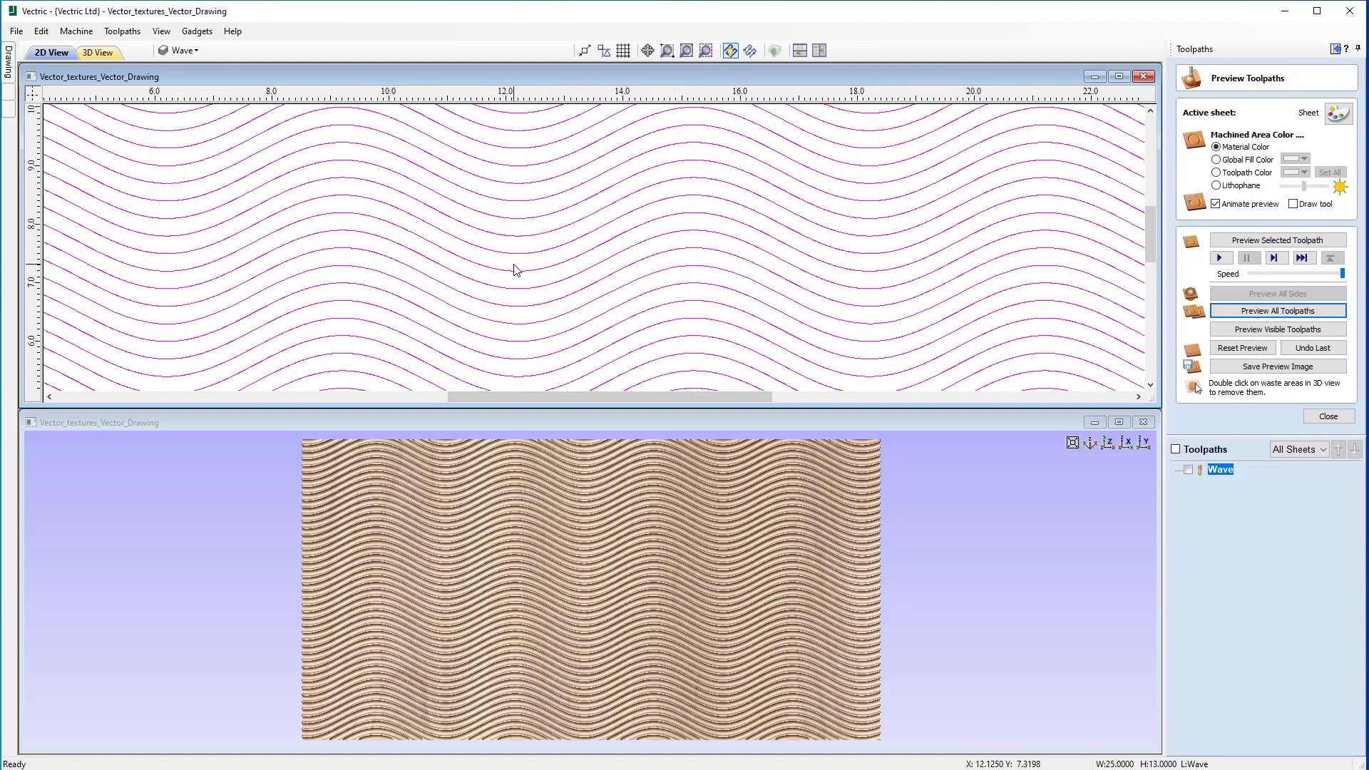
{"action": "scroll", "coordinate": [524, 264], "scroll_direction": "up", "scroll_amount": 2}
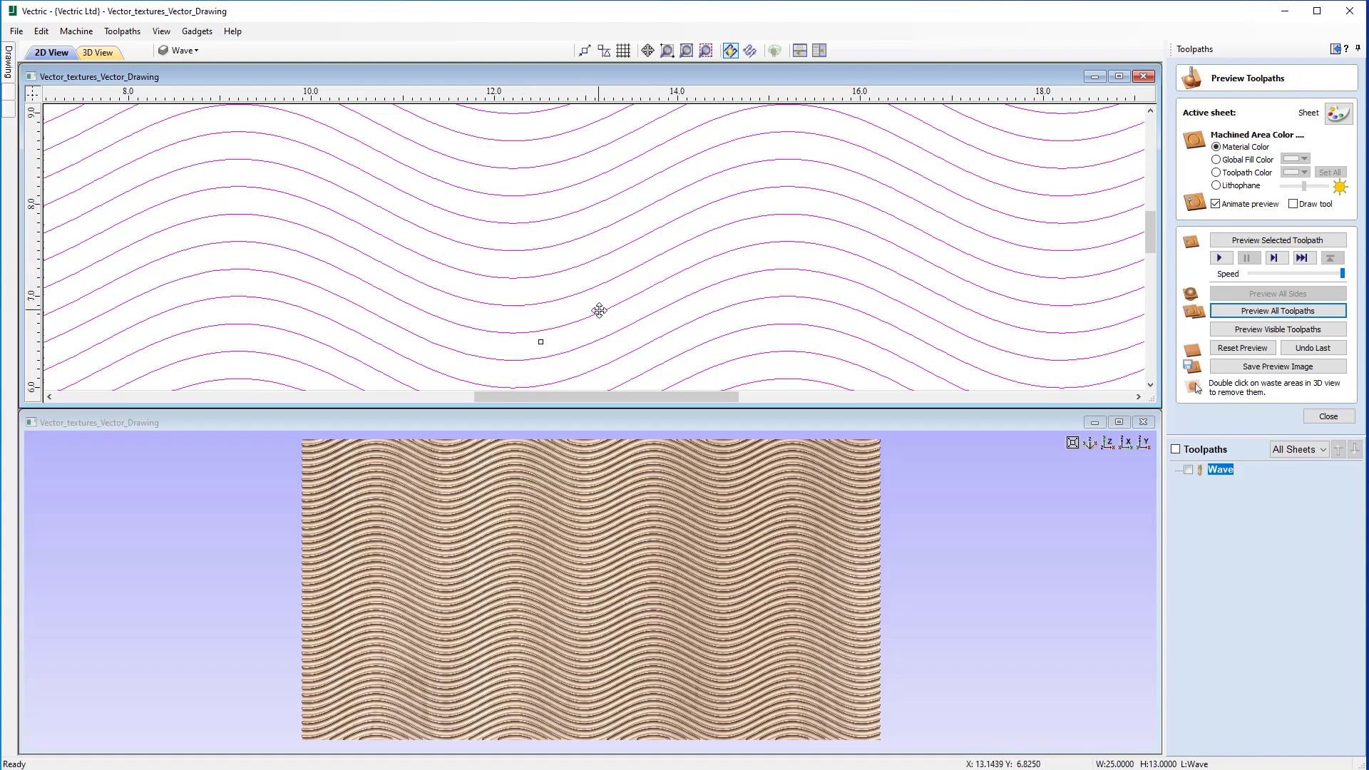
Step: Draw two overlapping circles of 0.25 inch diameter among the wave lines, centered at about X 9.54, Y 7.98 and X 9.65, Y 7.93
{"action": "key", "text": "F11"}
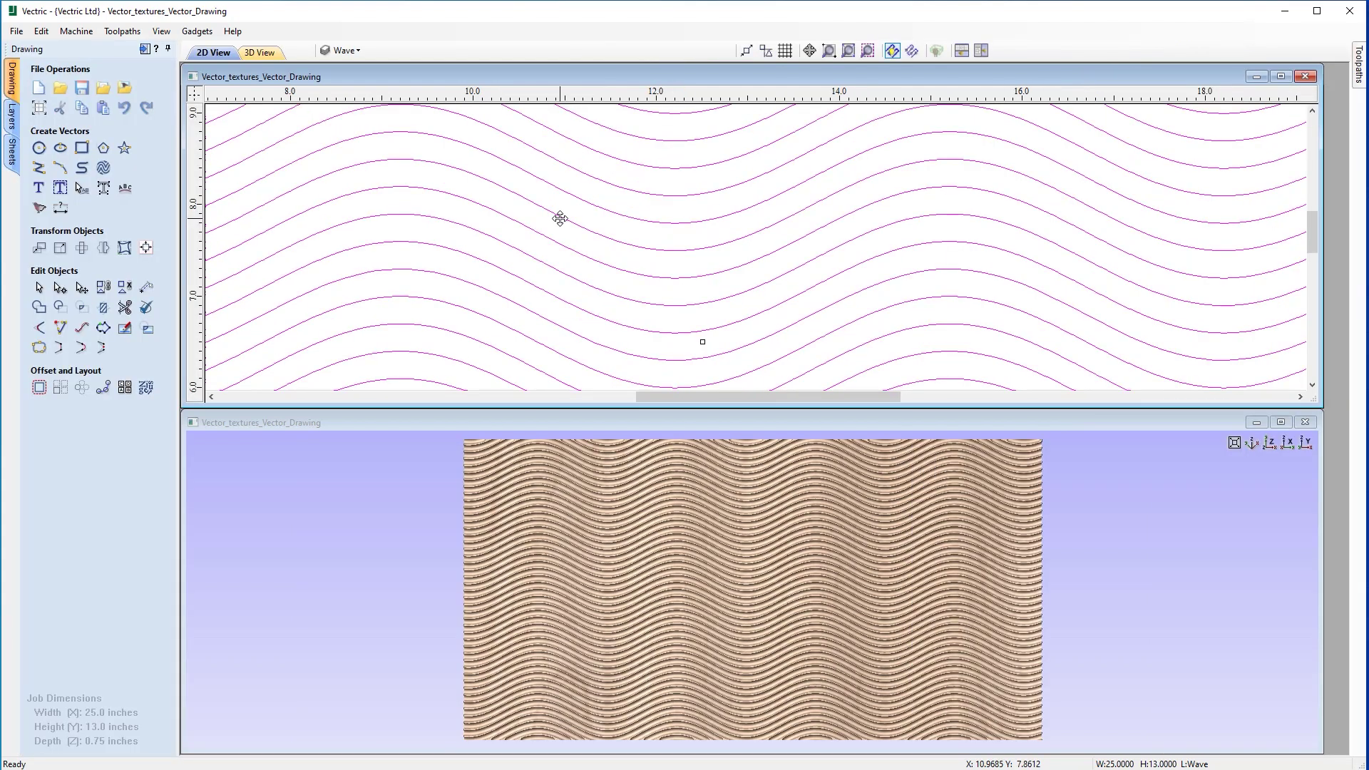
{"action": "left_click", "coordinate": [38, 148]}
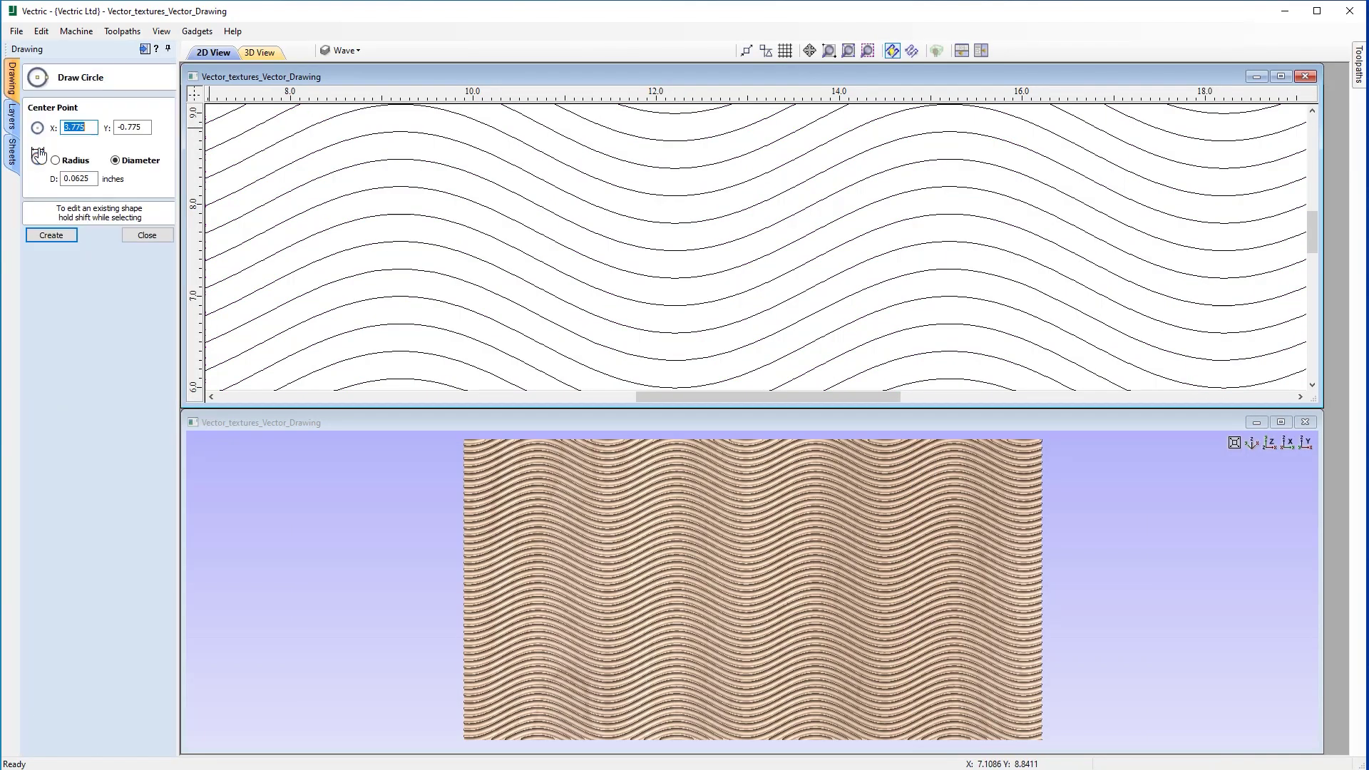
{"action": "double_click", "coordinate": [79, 178]}
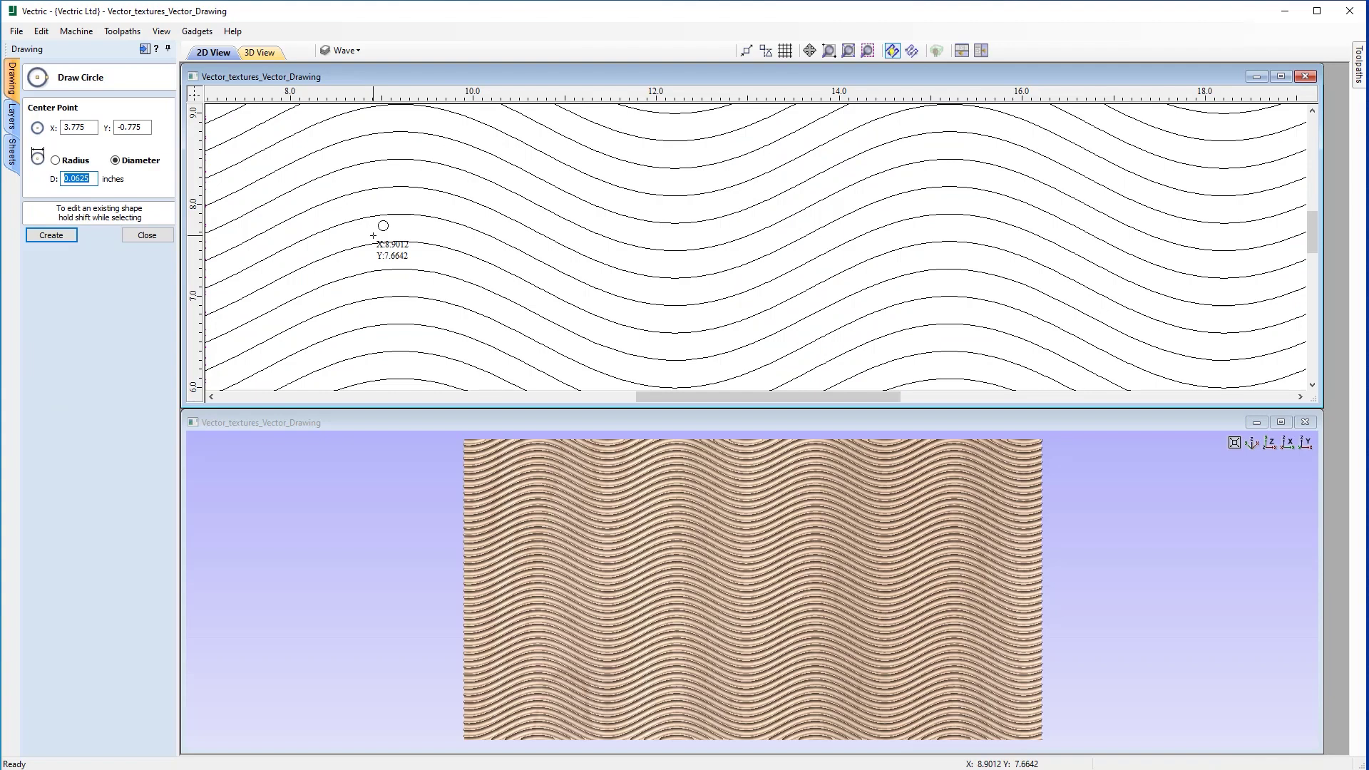
{"action": "type", "text": "0.25"}
{"action": "left_click", "coordinate": [431, 207]}
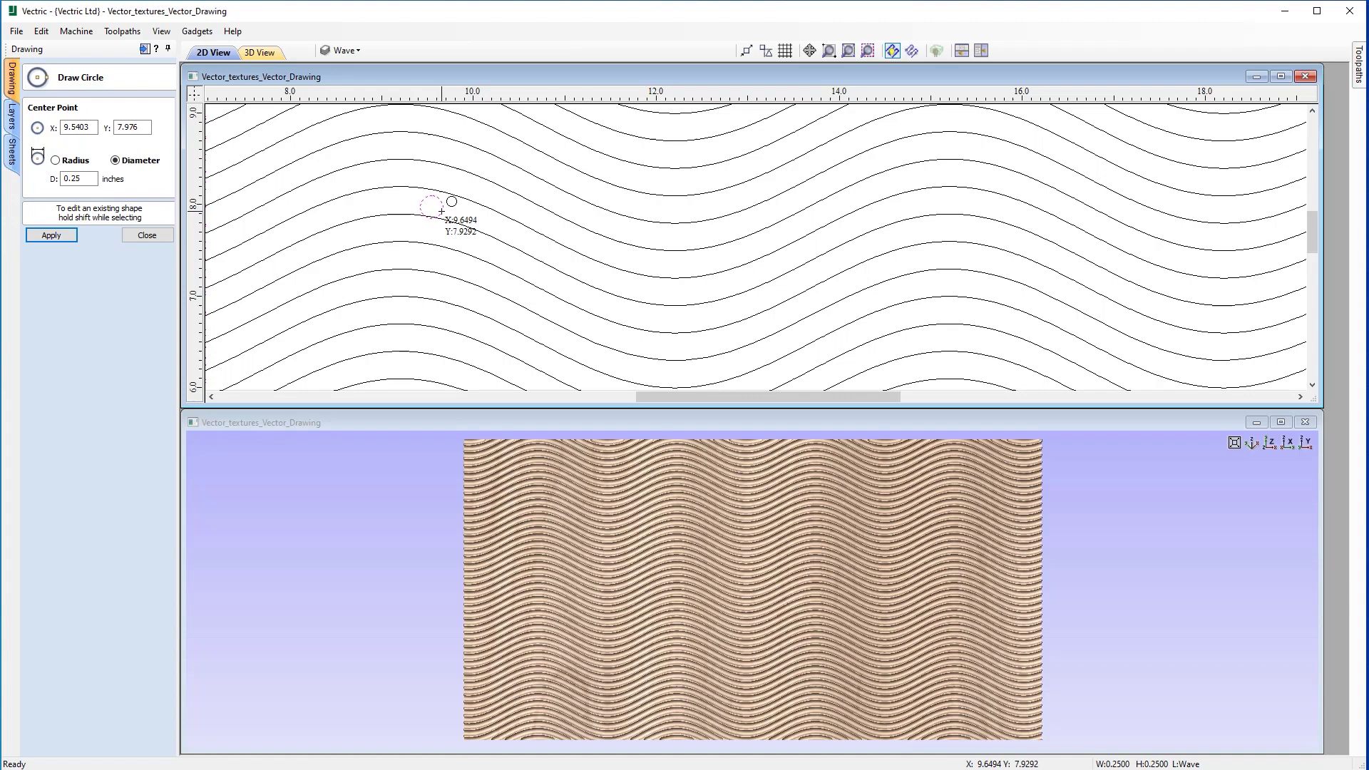
{"action": "left_click", "coordinate": [440, 211]}
{"action": "key", "text": "Escape"}
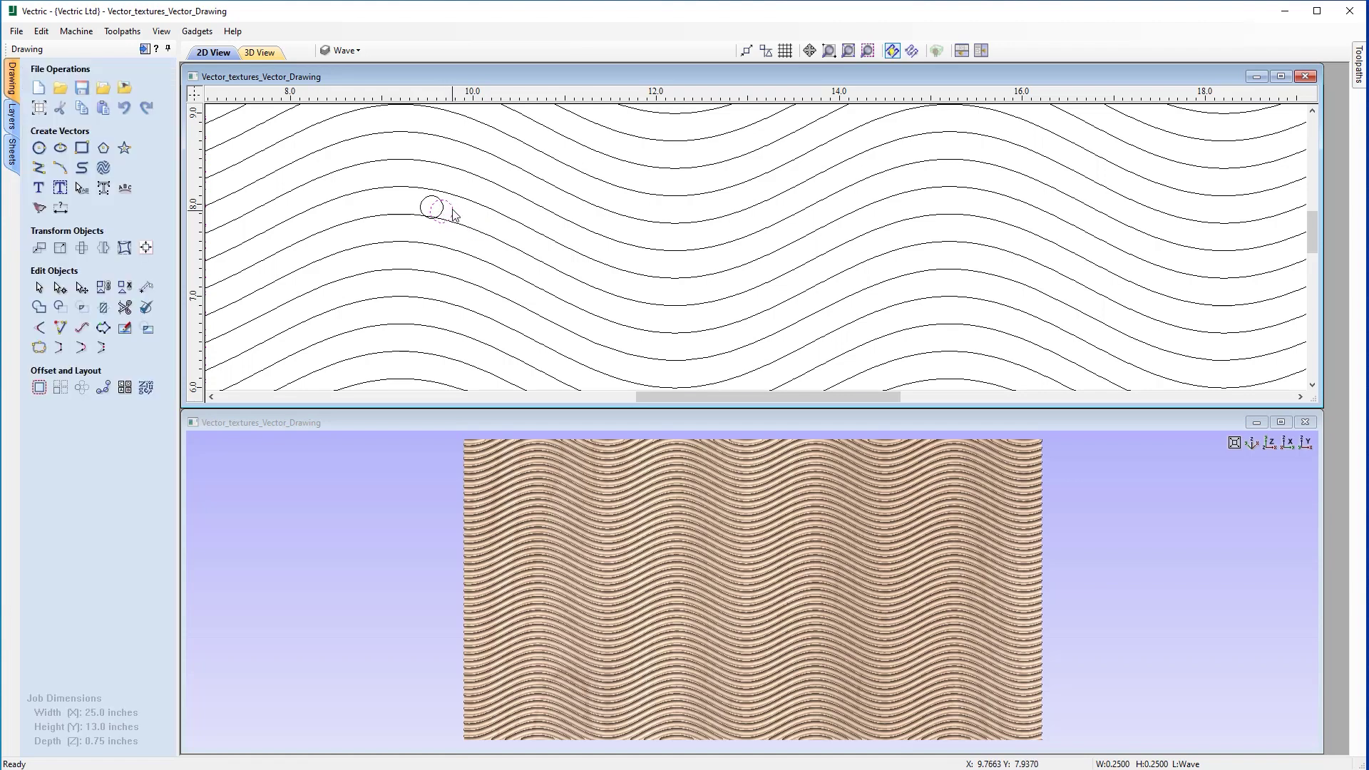
Step: Move one of the two 0.25 inch circles onto the neighboring wave line to compare the spacing, and delete both circles
{"action": "left_click", "coordinate": [445, 213]}
{"action": "left_click_drag", "start_coordinate": [448, 218], "coordinate": [480, 203]}
{"action": "scroll", "coordinate": [480, 204], "scroll_direction": "up", "scroll_amount": 4}
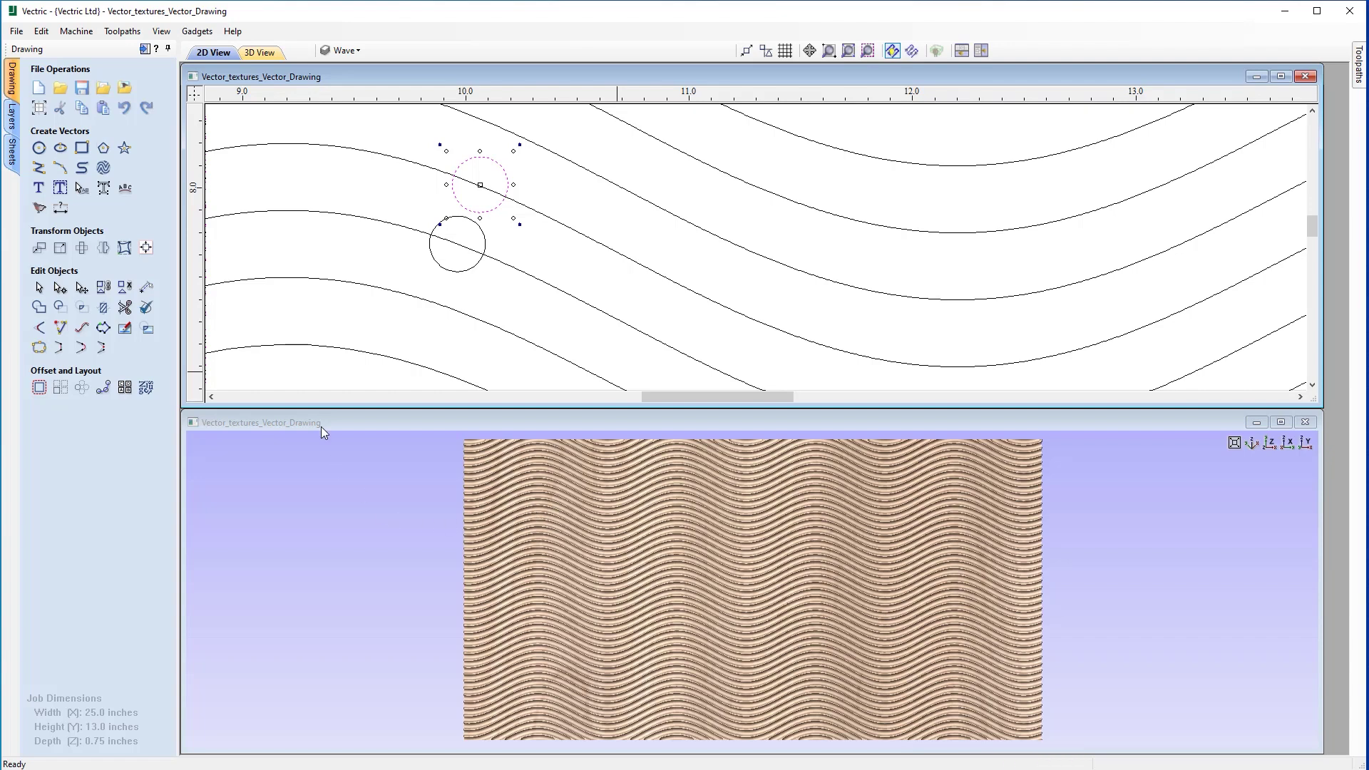
{"action": "left_click_drag", "start_coordinate": [538, 261], "coordinate": [458, 209]}
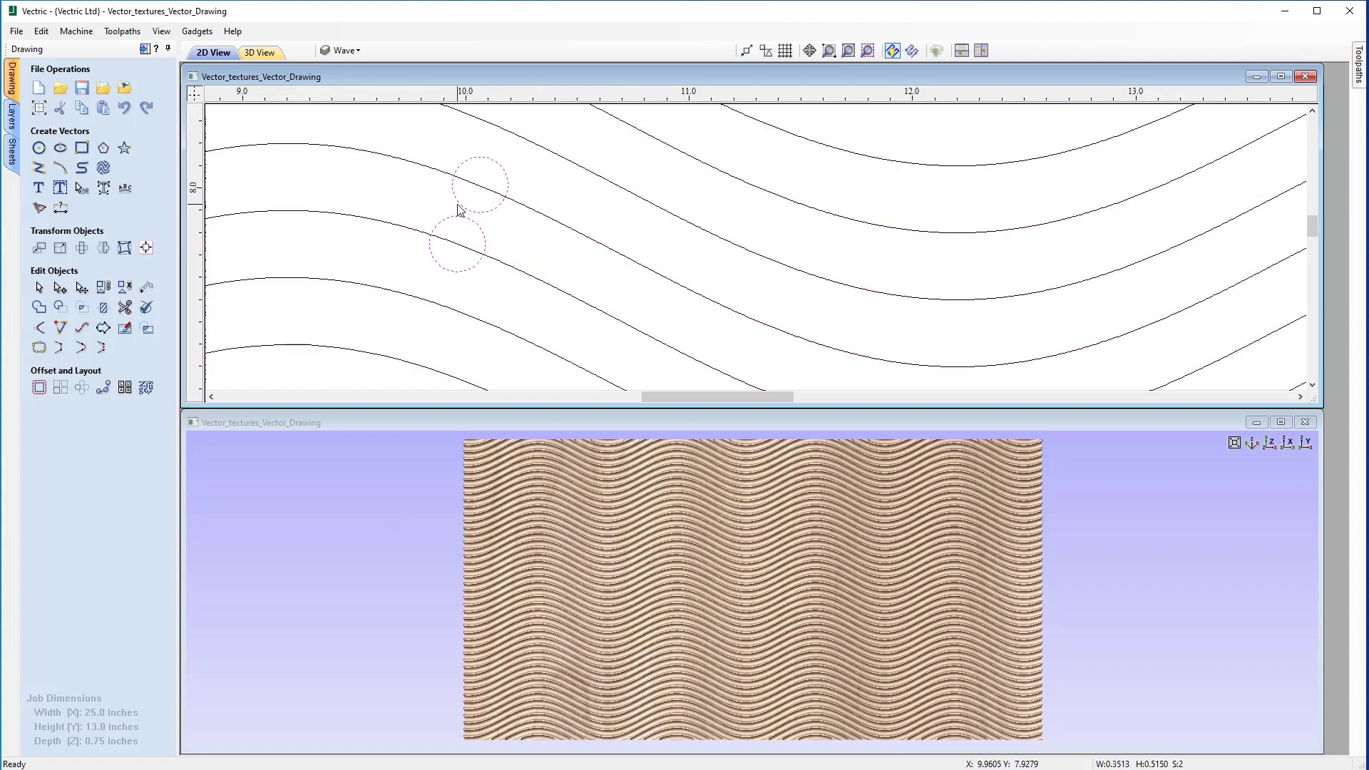
{"action": "key", "text": "Delete"}
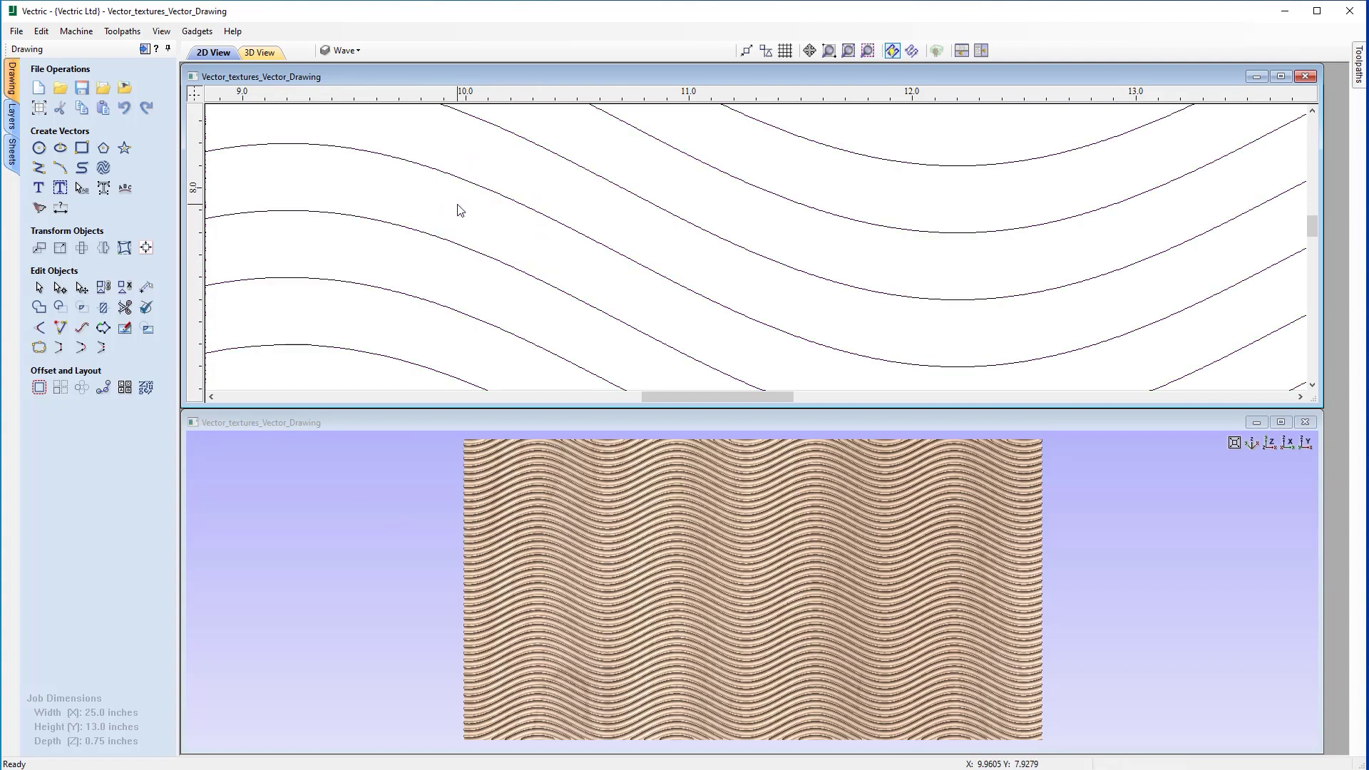
Step: Reset the toolpath preview to the uncut material and close the preview settings
{"action": "left_click", "coordinate": [144, 49]}
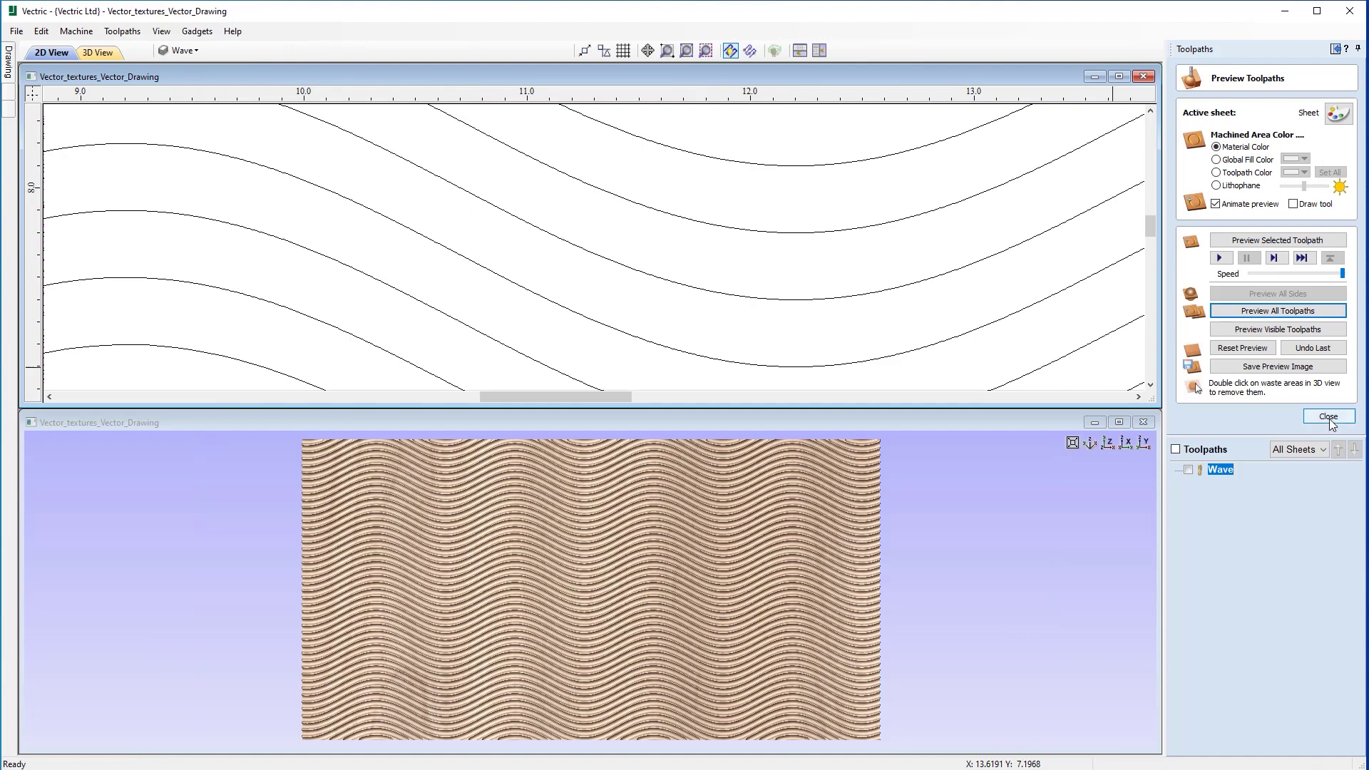
{"action": "left_click", "coordinate": [1242, 347]}
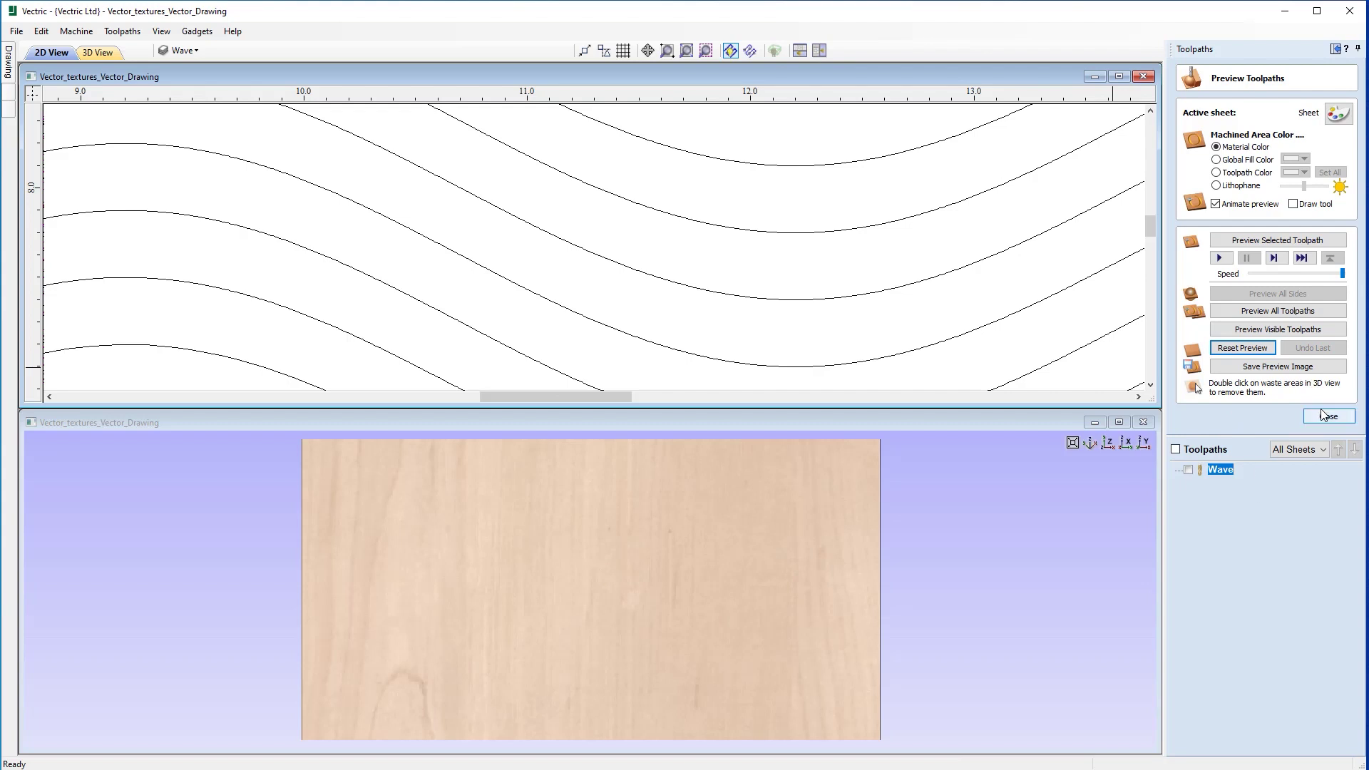
{"action": "left_click", "coordinate": [1328, 416]}
Step: Change the Wave profile toolpath's tool to the imperial Ball Nose (1/2") and recalculate the toolpath
{"action": "double_click", "coordinate": [1221, 282]}
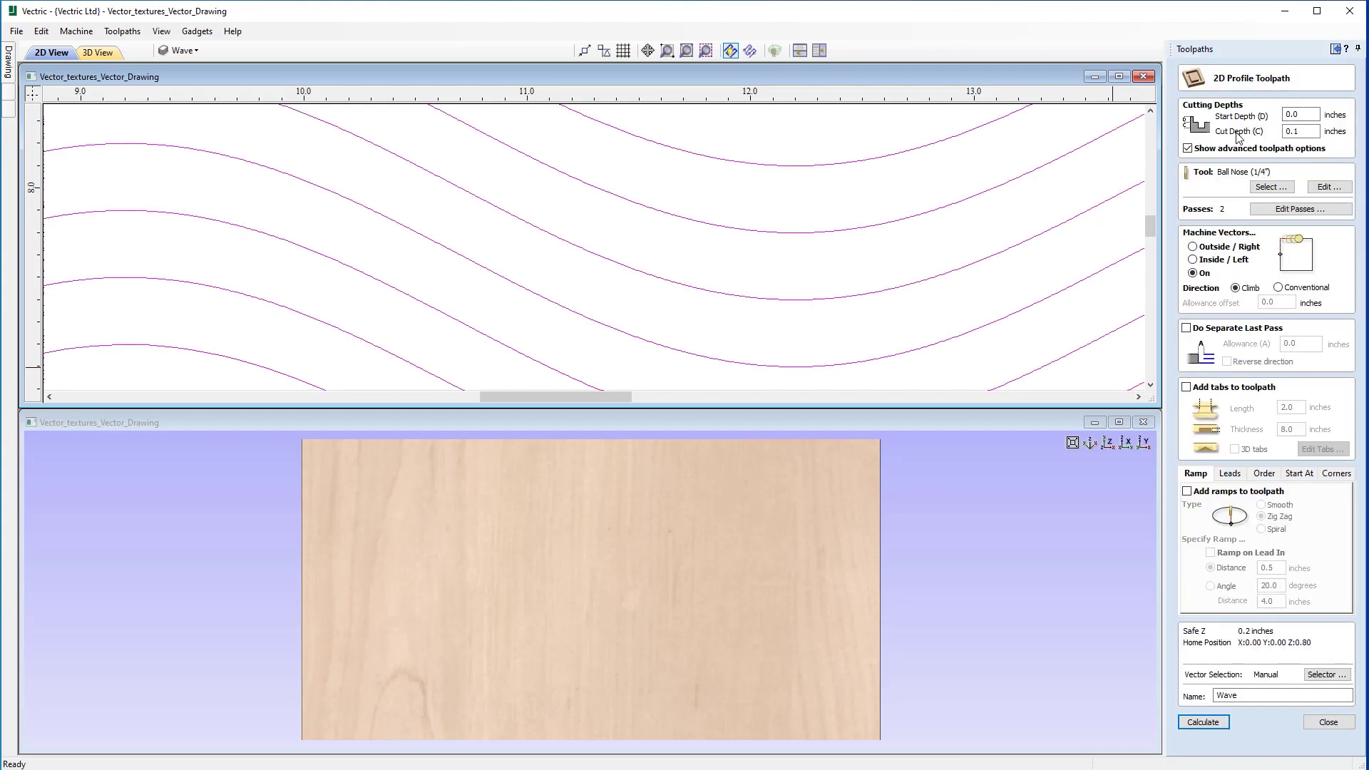
{"action": "left_click", "coordinate": [1268, 187]}
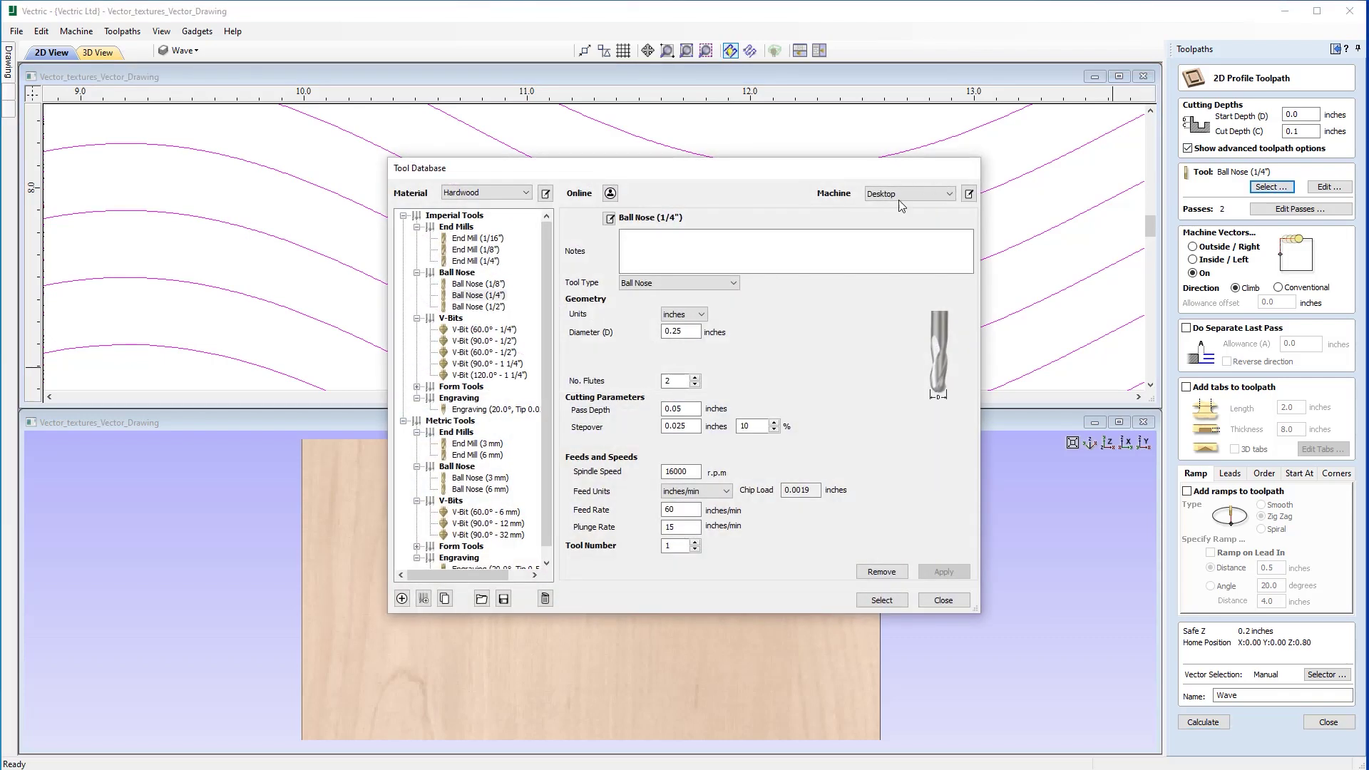
{"action": "left_click", "coordinate": [479, 307]}
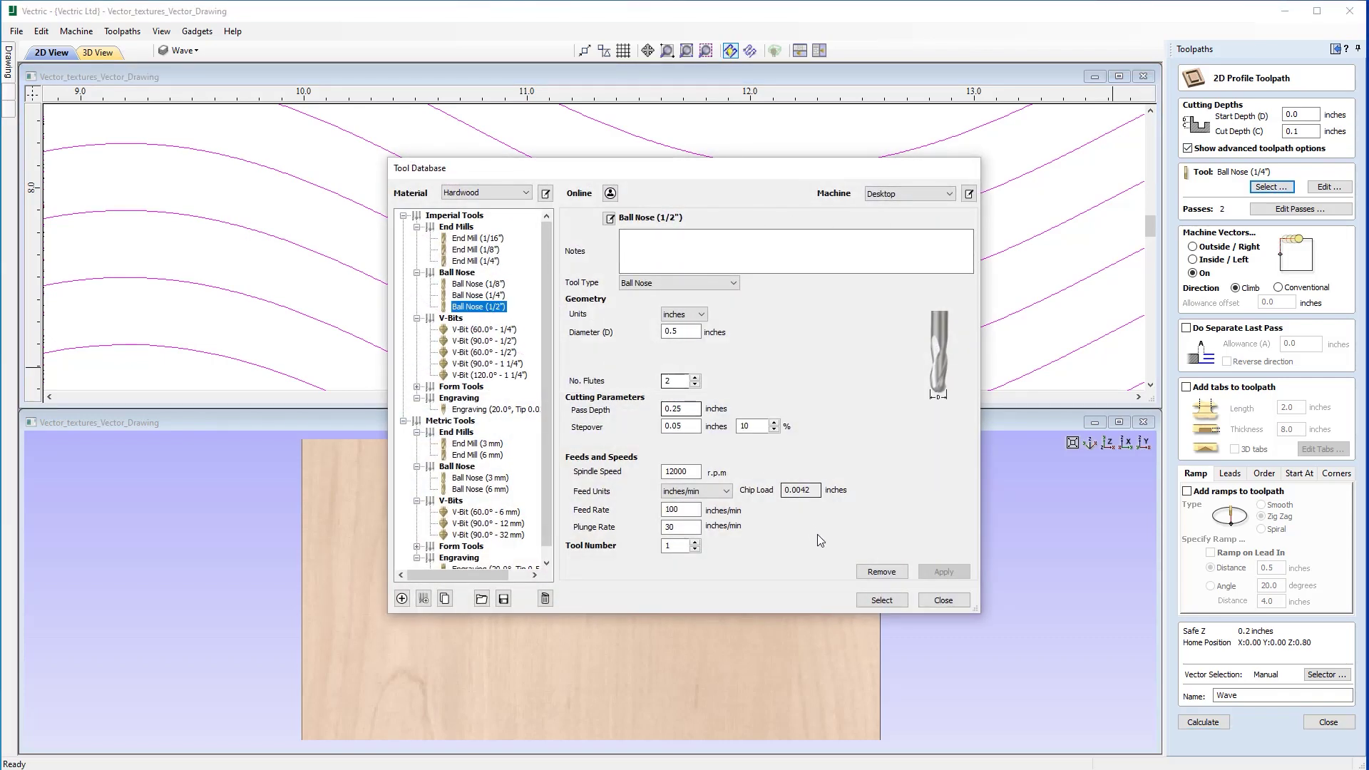
{"action": "left_click", "coordinate": [881, 600]}
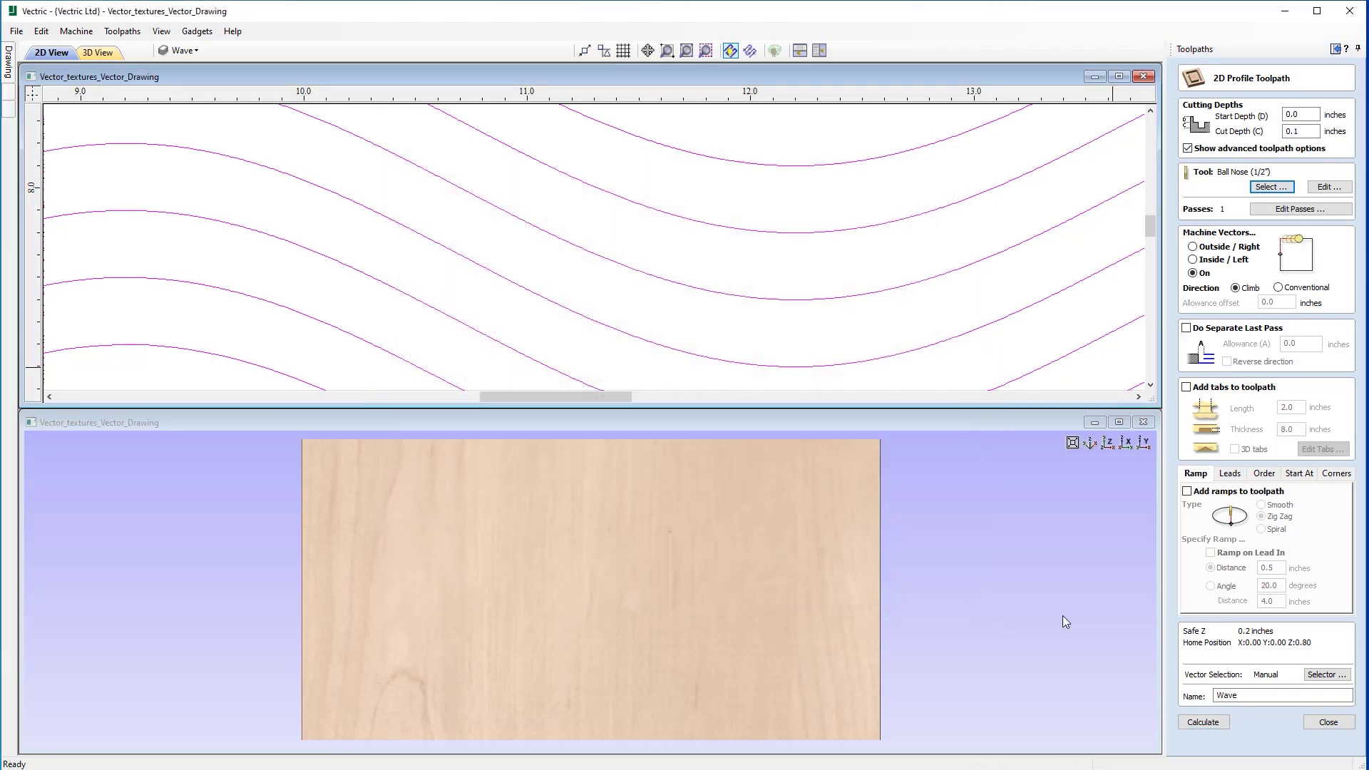
{"action": "left_click", "coordinate": [1203, 724]}
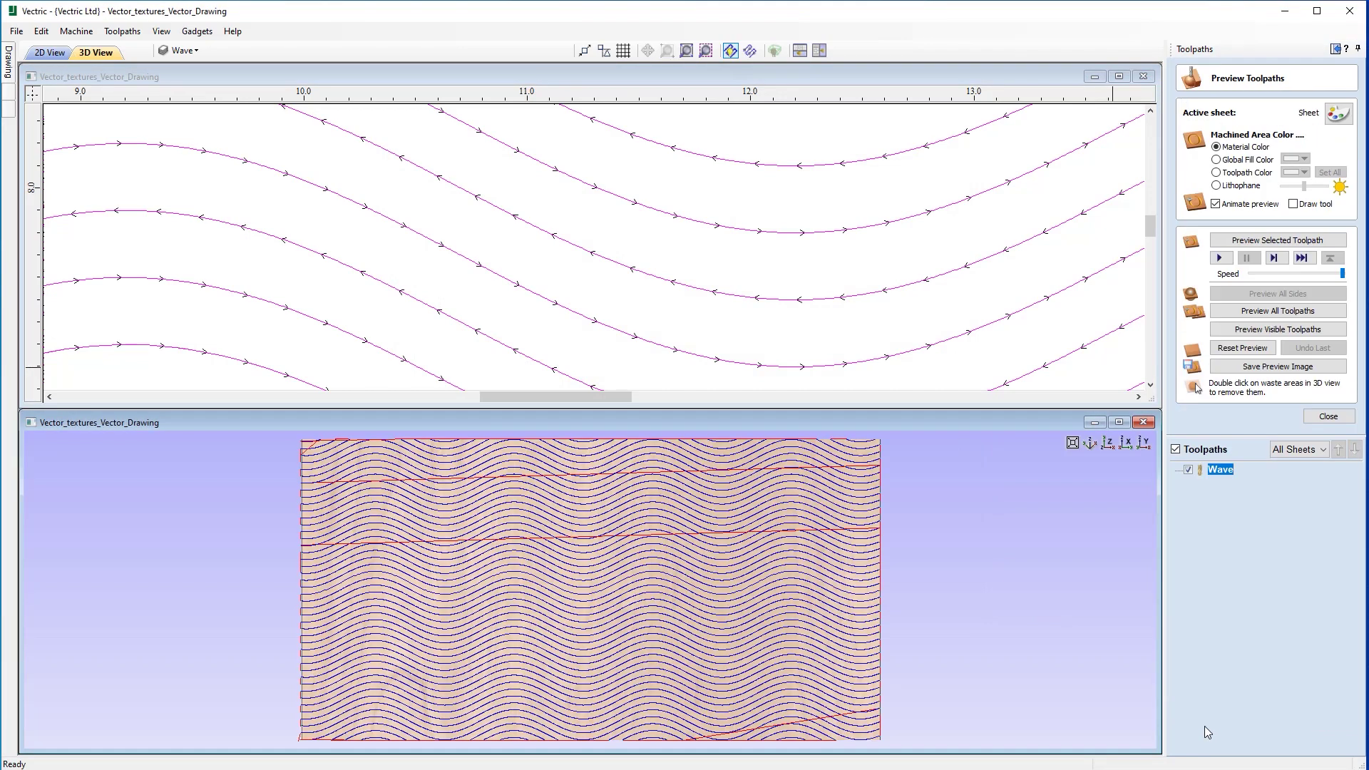
Step: Preview all toolpaths and examine the ridges carved by the larger ball nose up close and at an angle
{"action": "left_click", "coordinate": [1246, 313]}
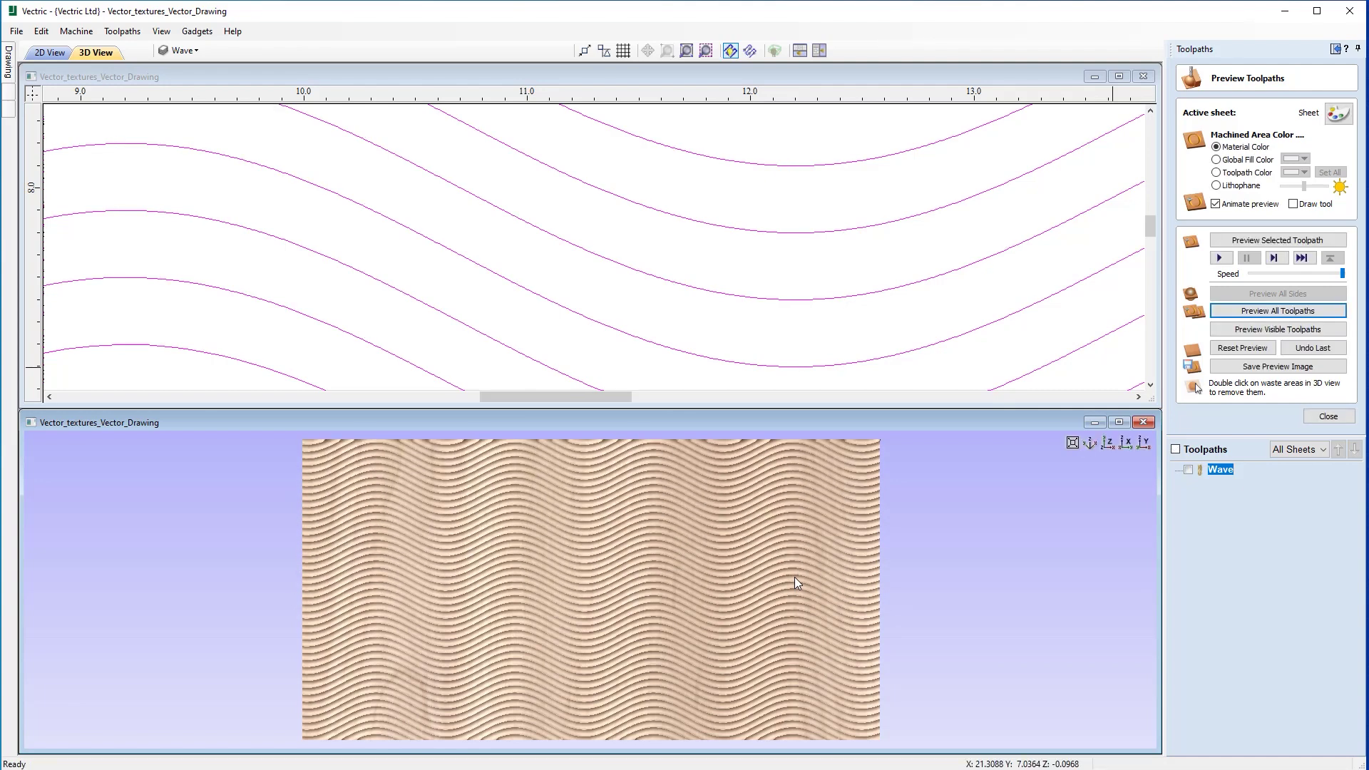
{"action": "scroll", "coordinate": [570, 622], "scroll_direction": "up", "scroll_amount": 5}
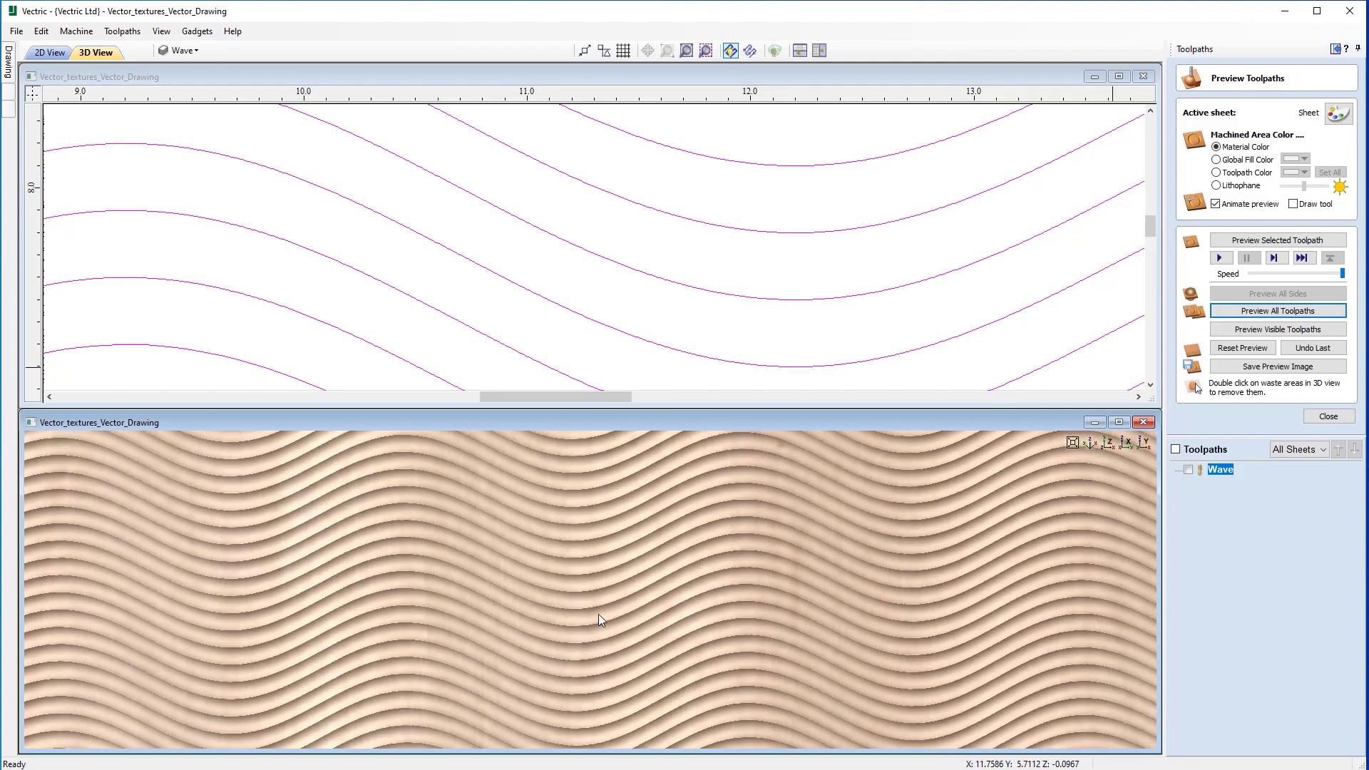
{"action": "left_click_drag", "start_coordinate": [597, 614], "coordinate": [571, 600]}
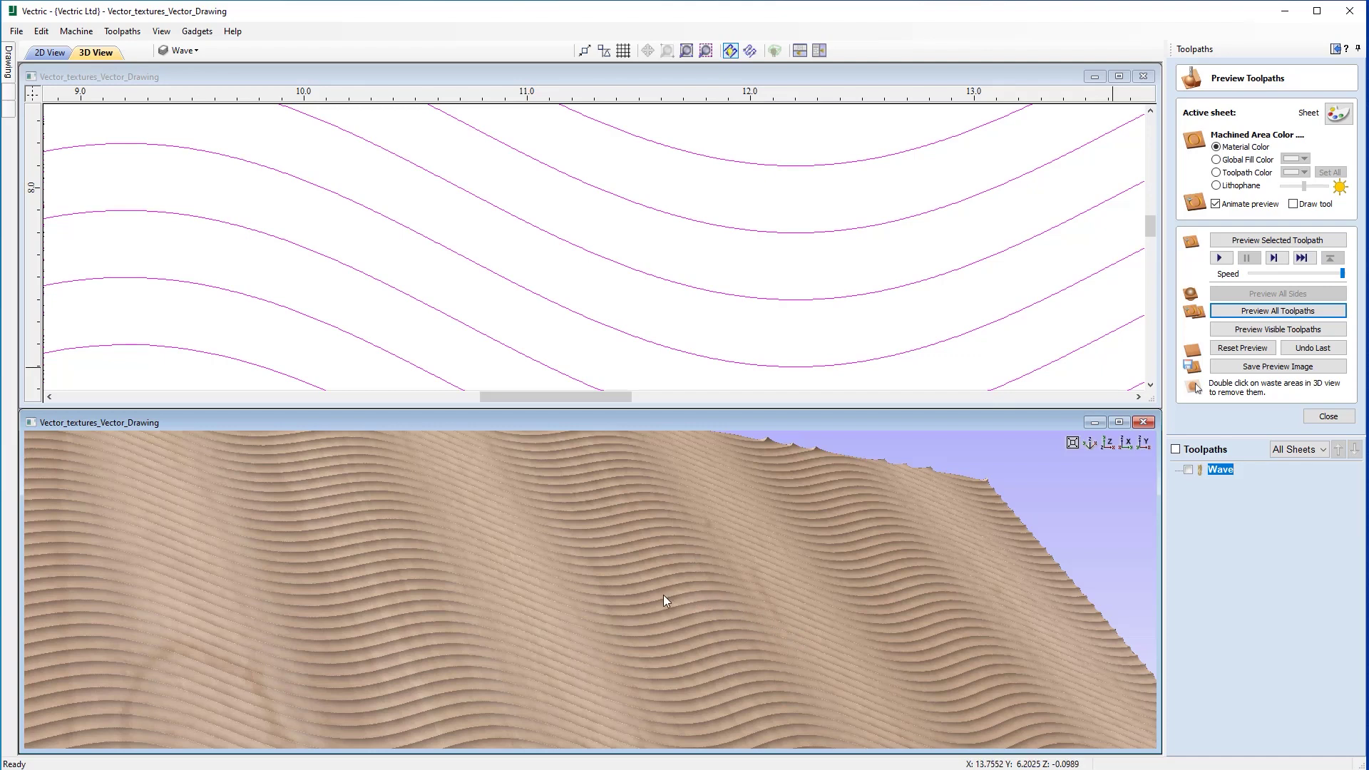
{"action": "scroll", "coordinate": [684, 596], "scroll_direction": "up", "scroll_amount": 5}
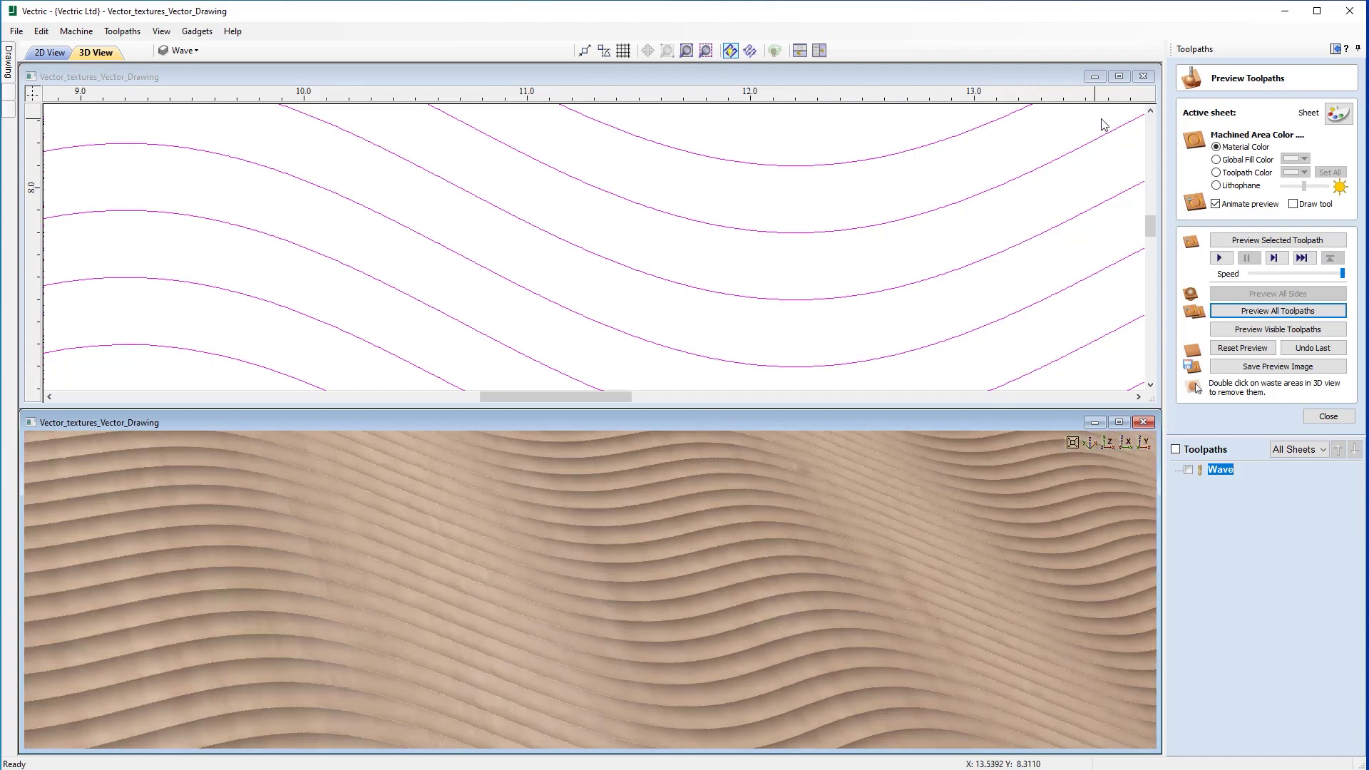
Step: Maximize the 2D view around the whole job, hide the Wave layer and show the Step layer
{"action": "left_click", "coordinate": [1120, 78]}
{"action": "left_click", "coordinate": [686, 51]}
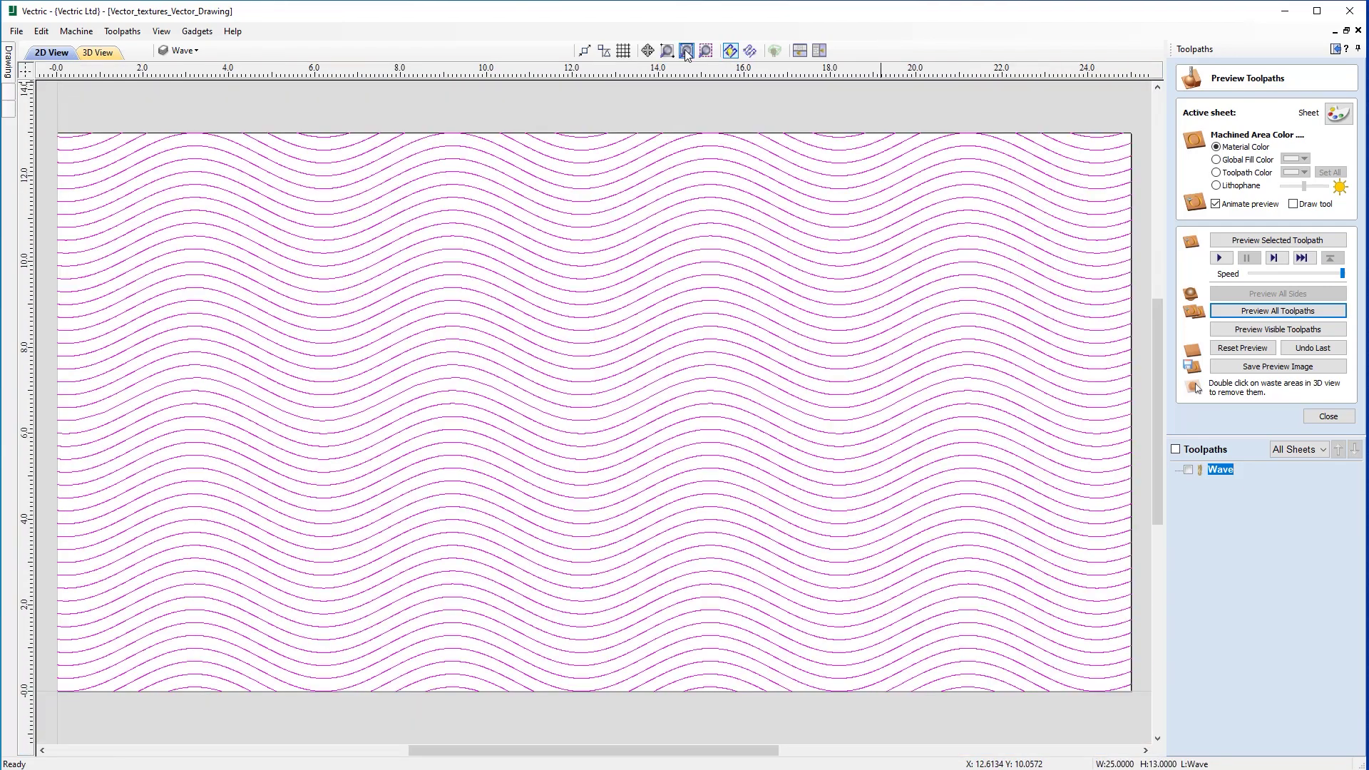
{"action": "left_click", "coordinate": [180, 50]}
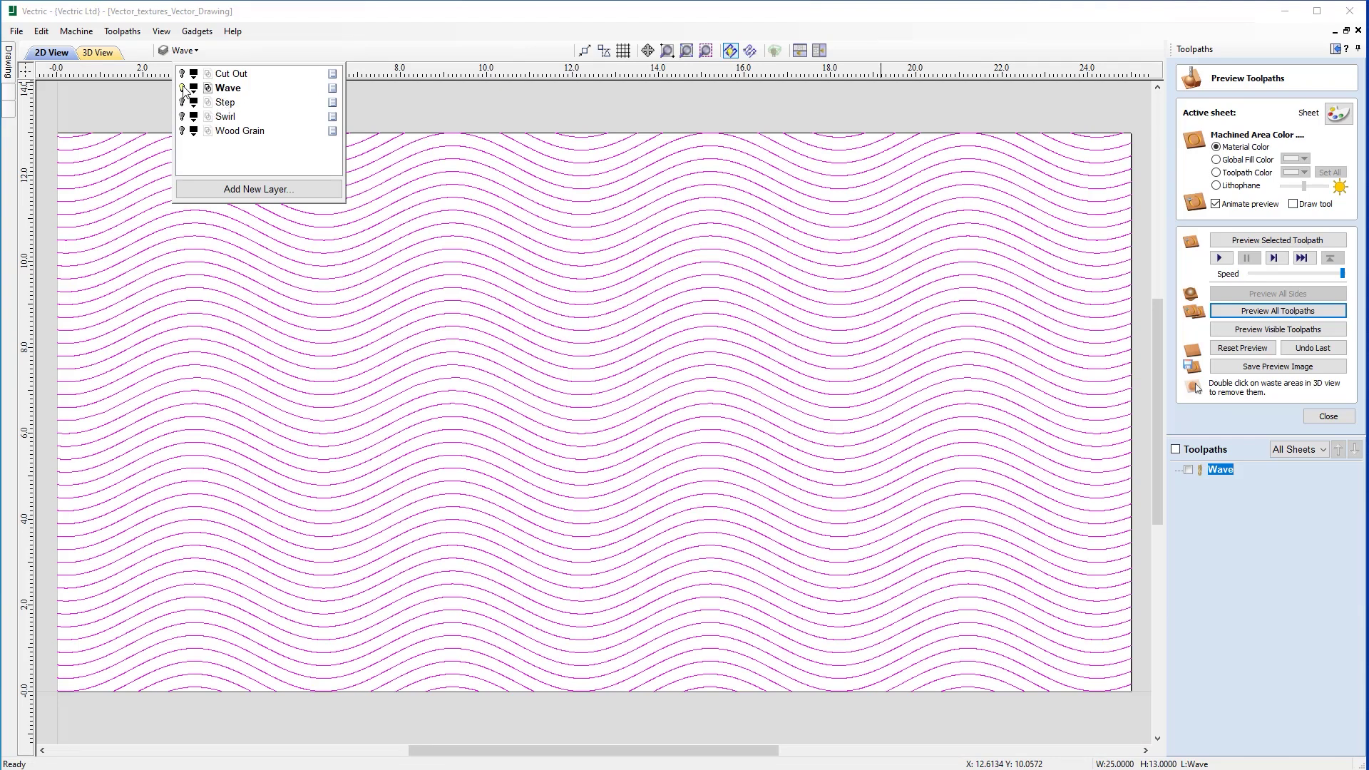
{"action": "left_click", "coordinate": [183, 87]}
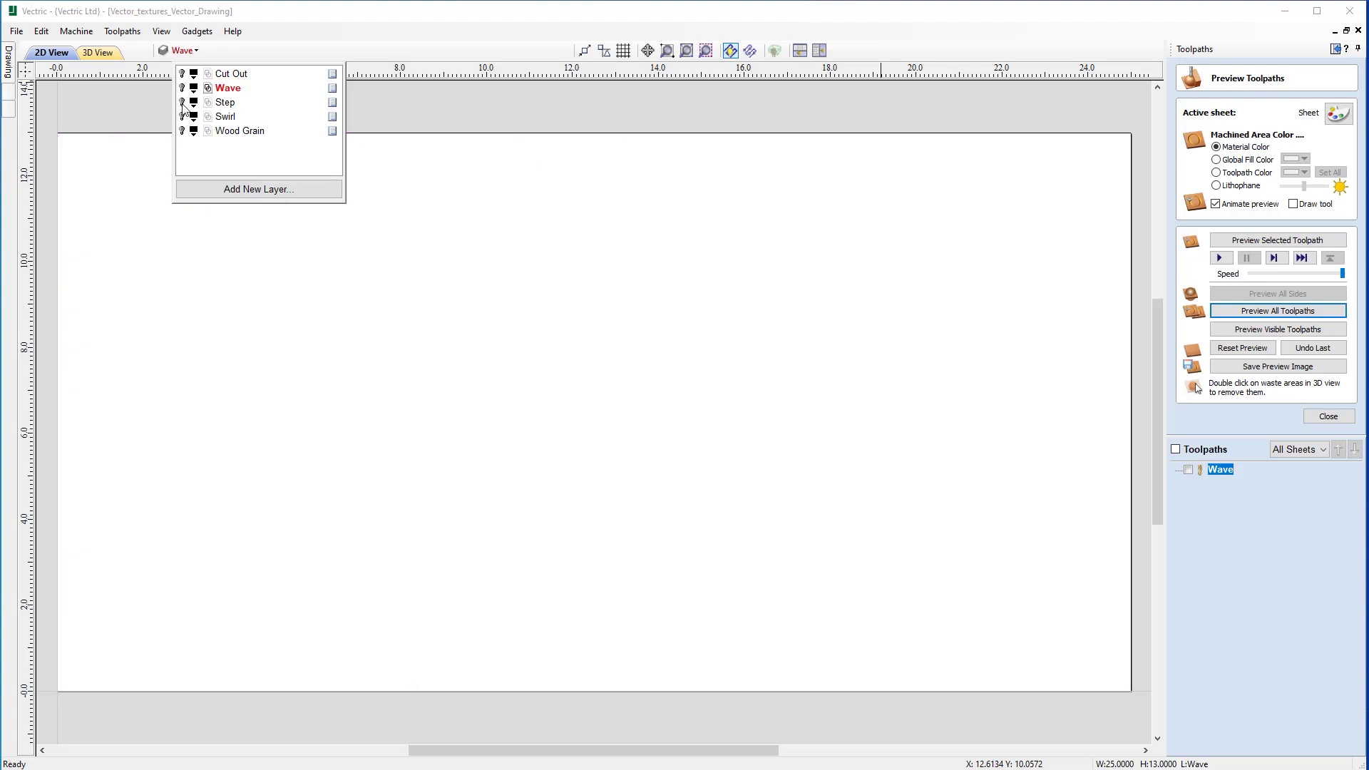
{"action": "left_click", "coordinate": [182, 103]}
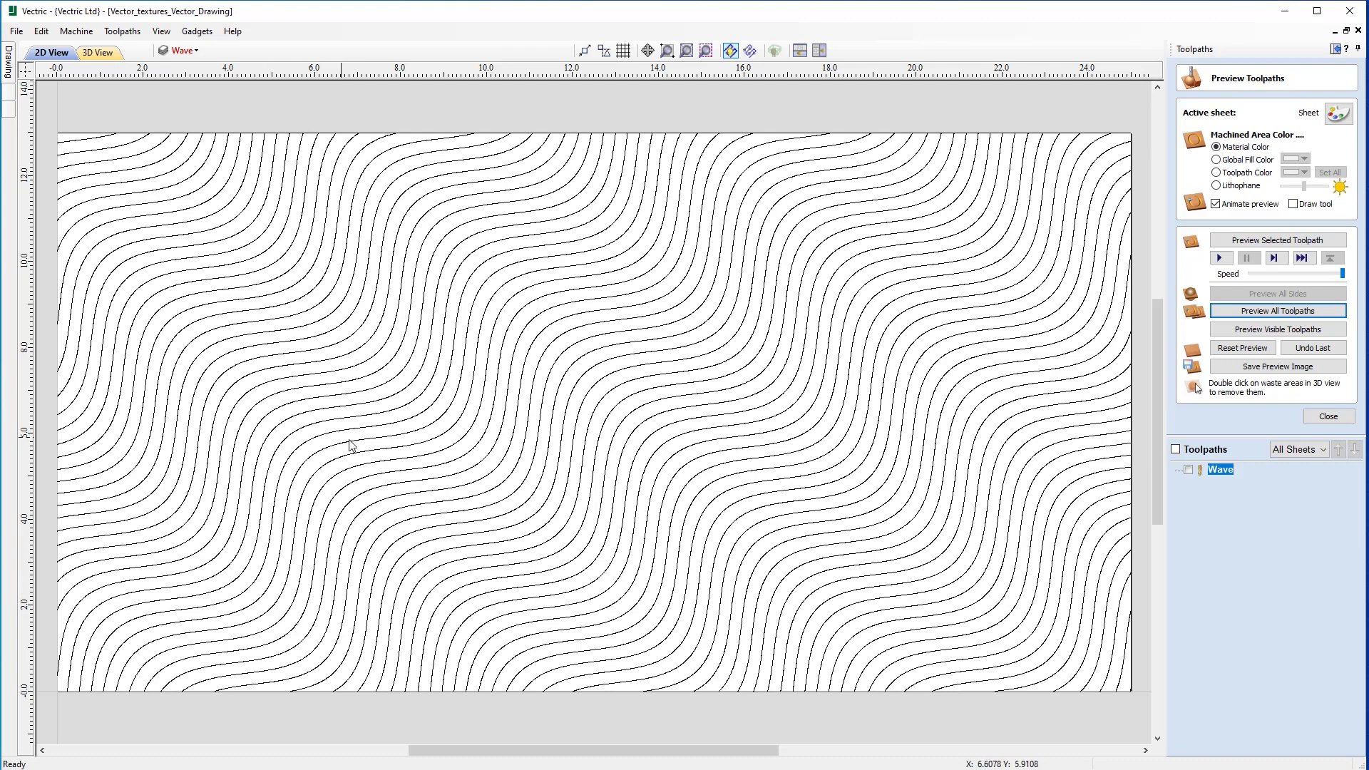
Step: Select all vectors on the Step layer and calculate a profile toolpath named Step on them with the 1/2" ball nose
{"action": "left_click", "coordinate": [962, 168]}
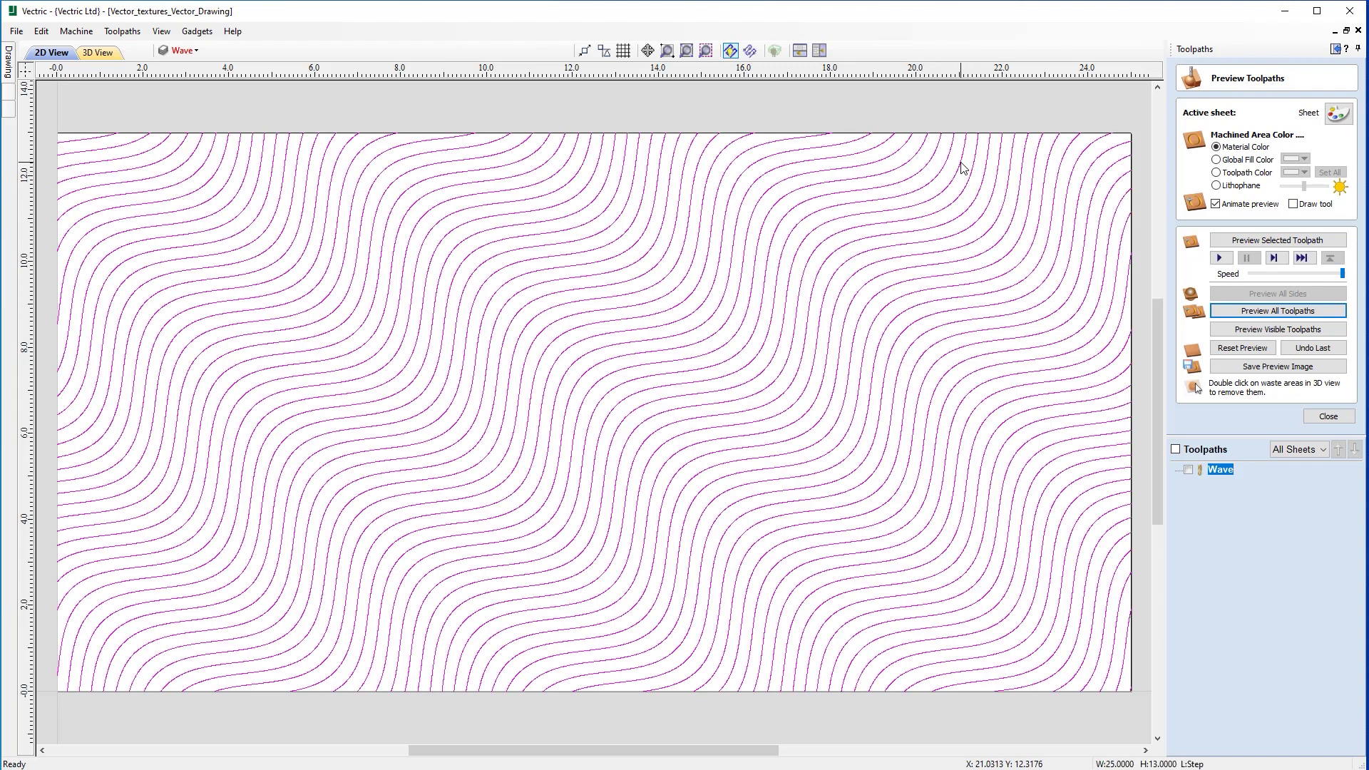
{"action": "left_click", "coordinate": [1326, 418]}
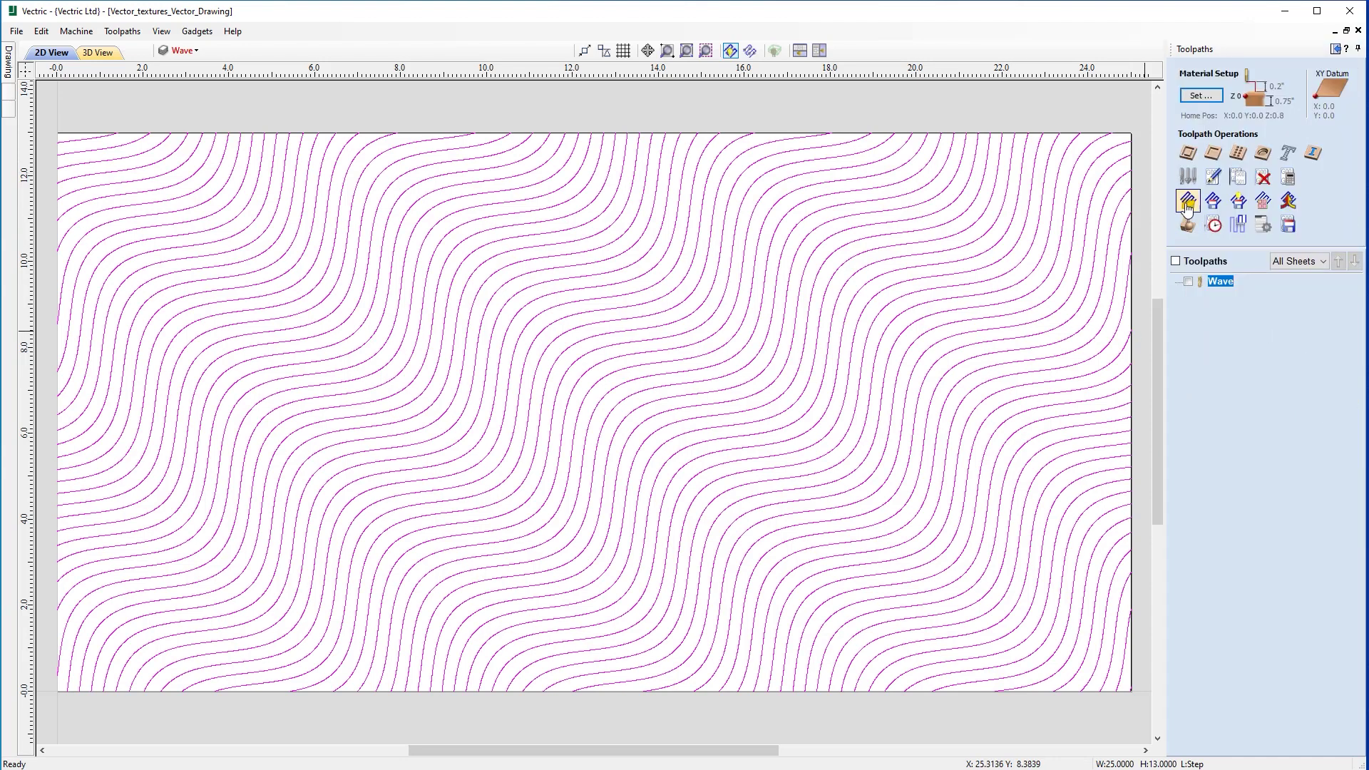
{"action": "left_click", "coordinate": [1187, 154]}
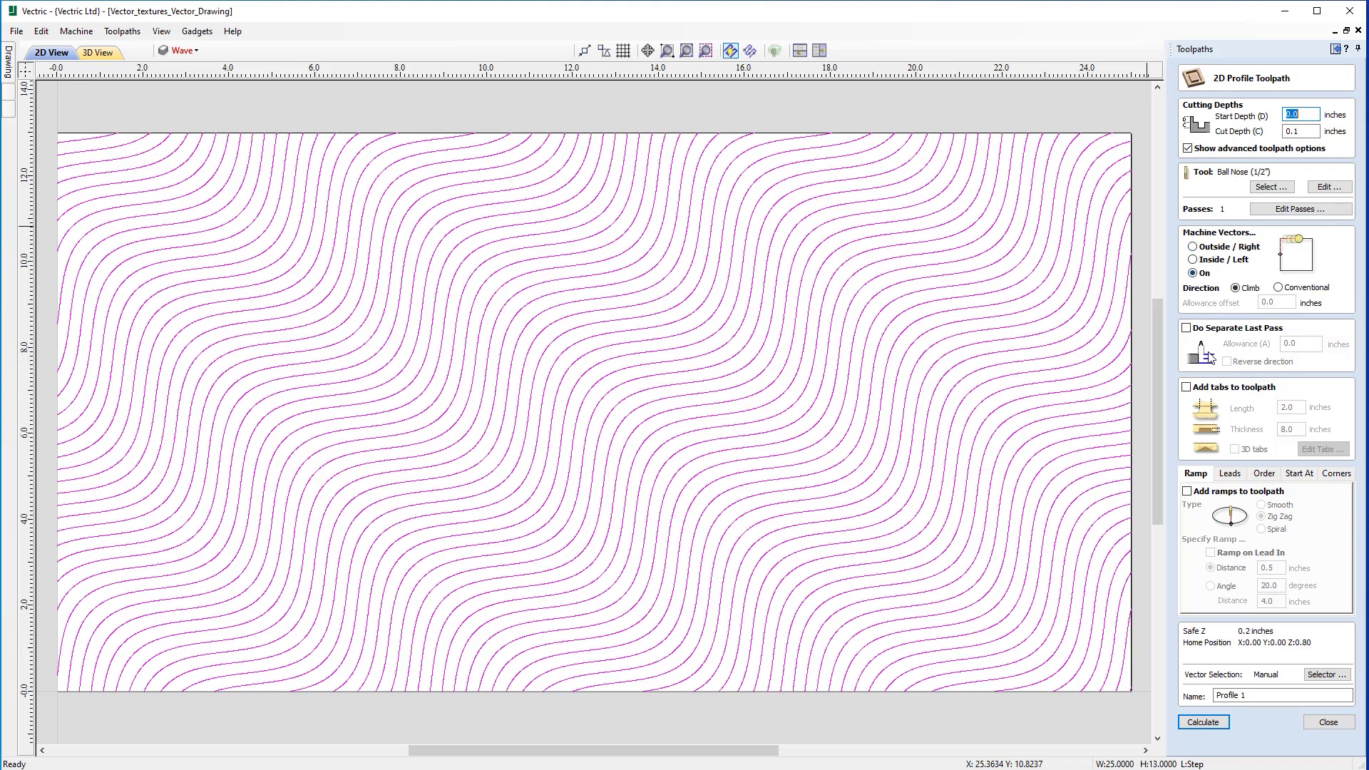
{"action": "left_click_drag", "start_coordinate": [1276, 695], "coordinate": [1163, 698]}
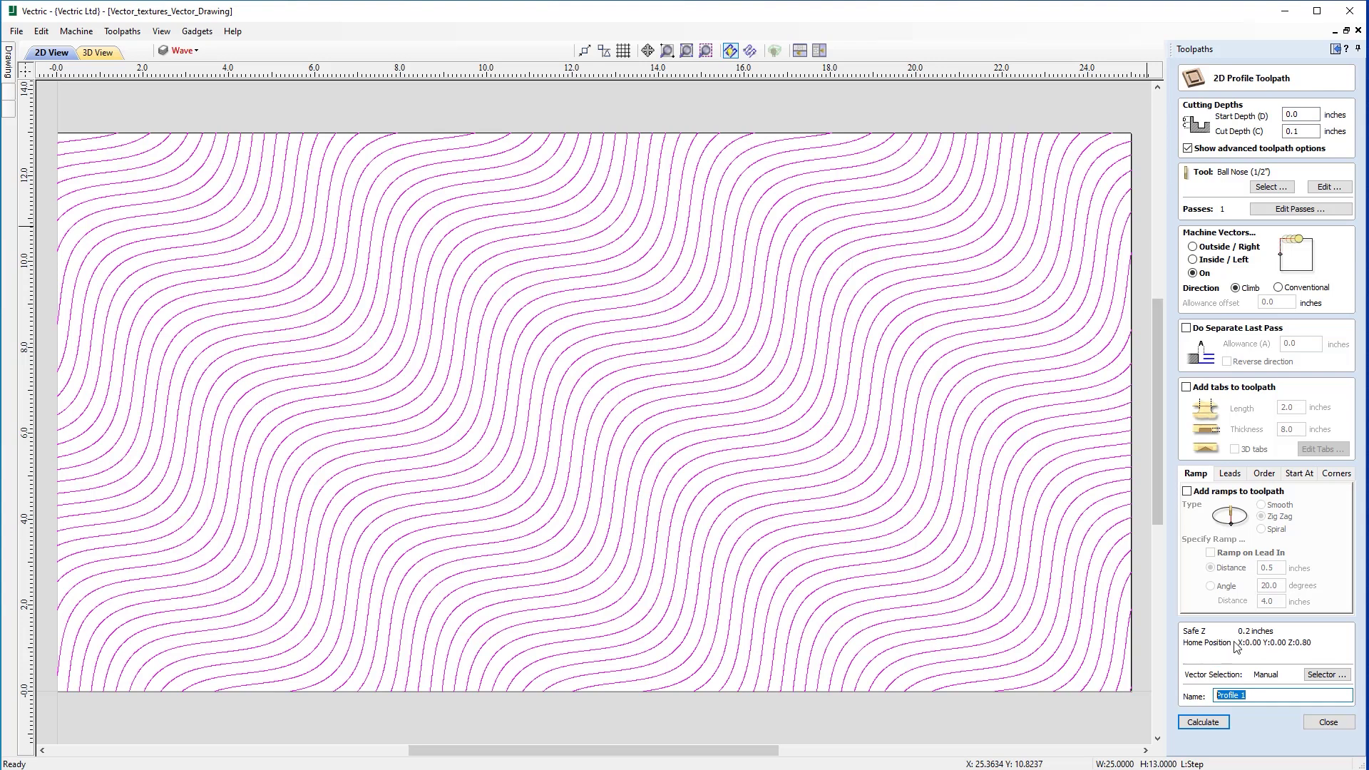
{"action": "type", "text": "Step"}
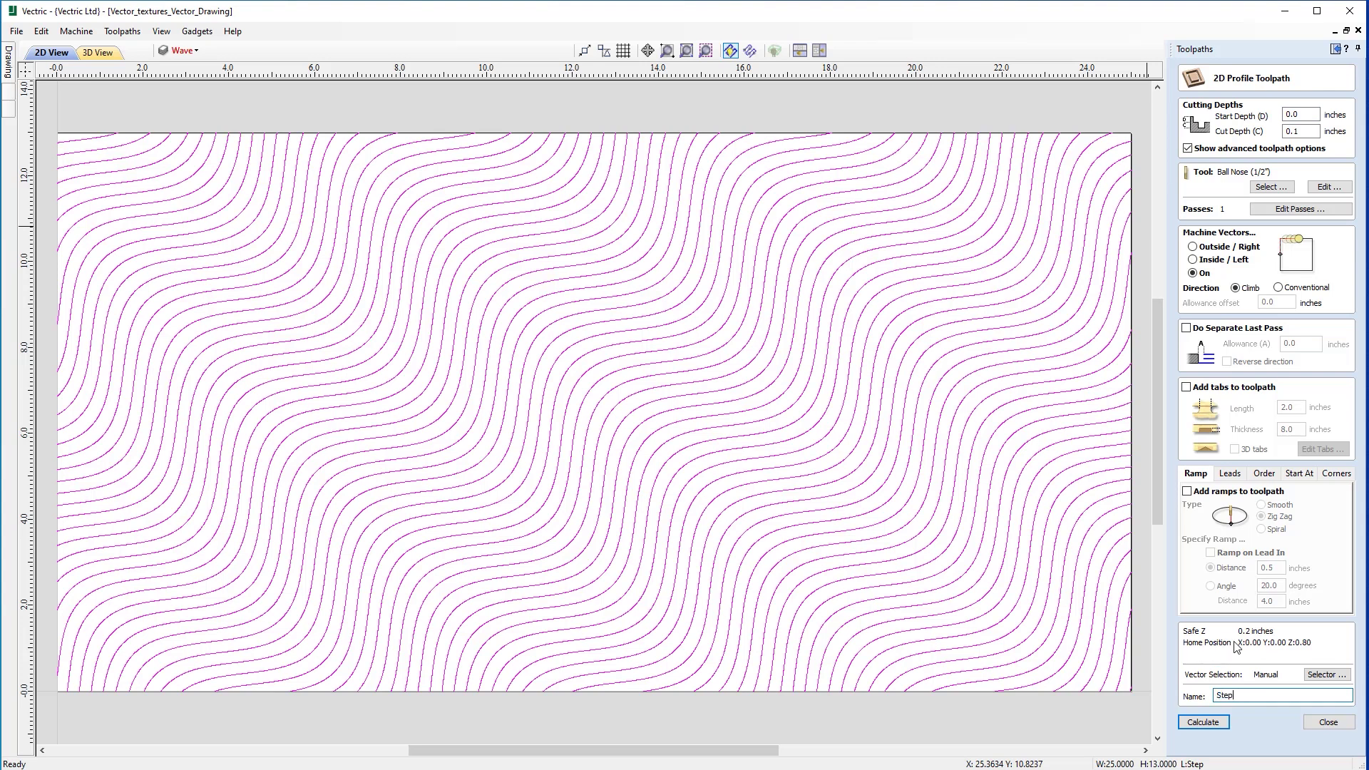
{"action": "left_click", "coordinate": [1205, 722]}
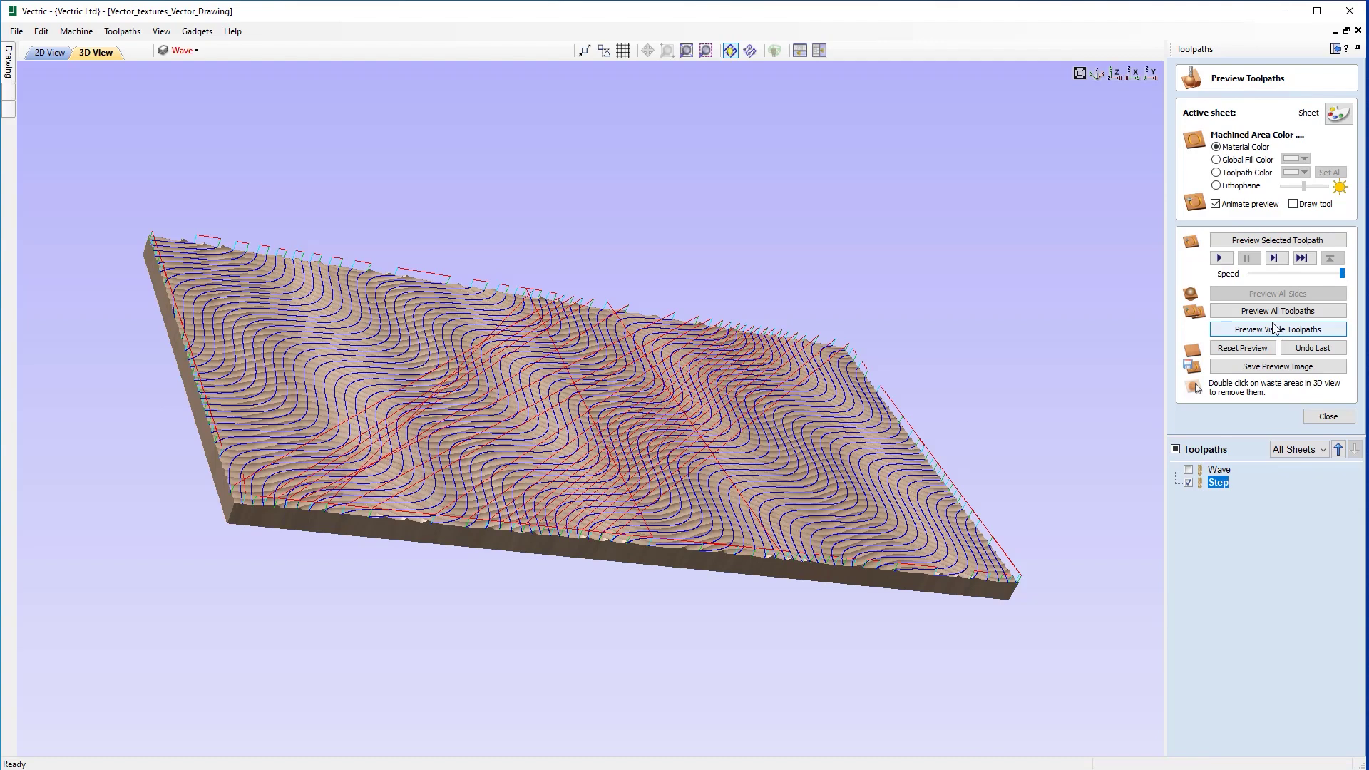
Step: Reset the material preview, simulate only the visible Step toolpath, and examine the carved surface from another angle
{"action": "left_click", "coordinate": [1242, 348]}
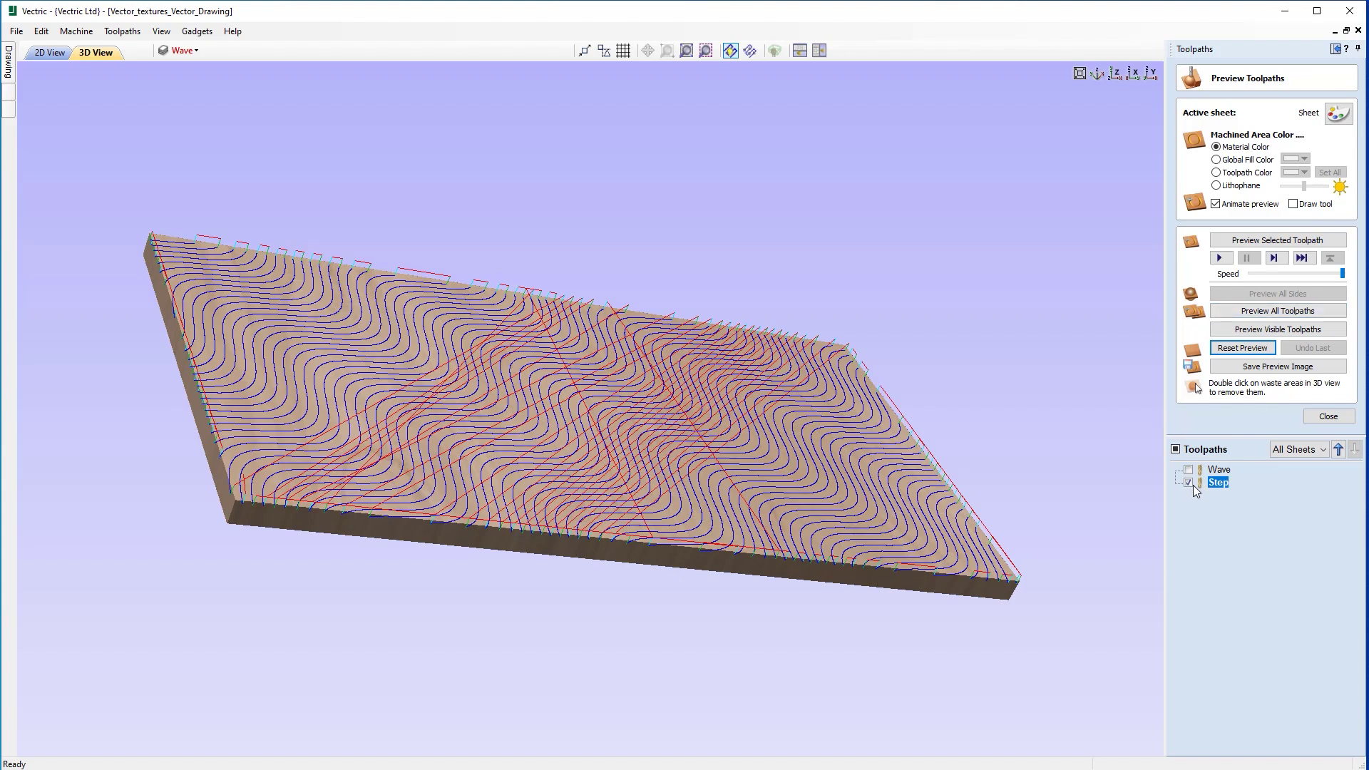
{"action": "left_click", "coordinate": [1270, 333]}
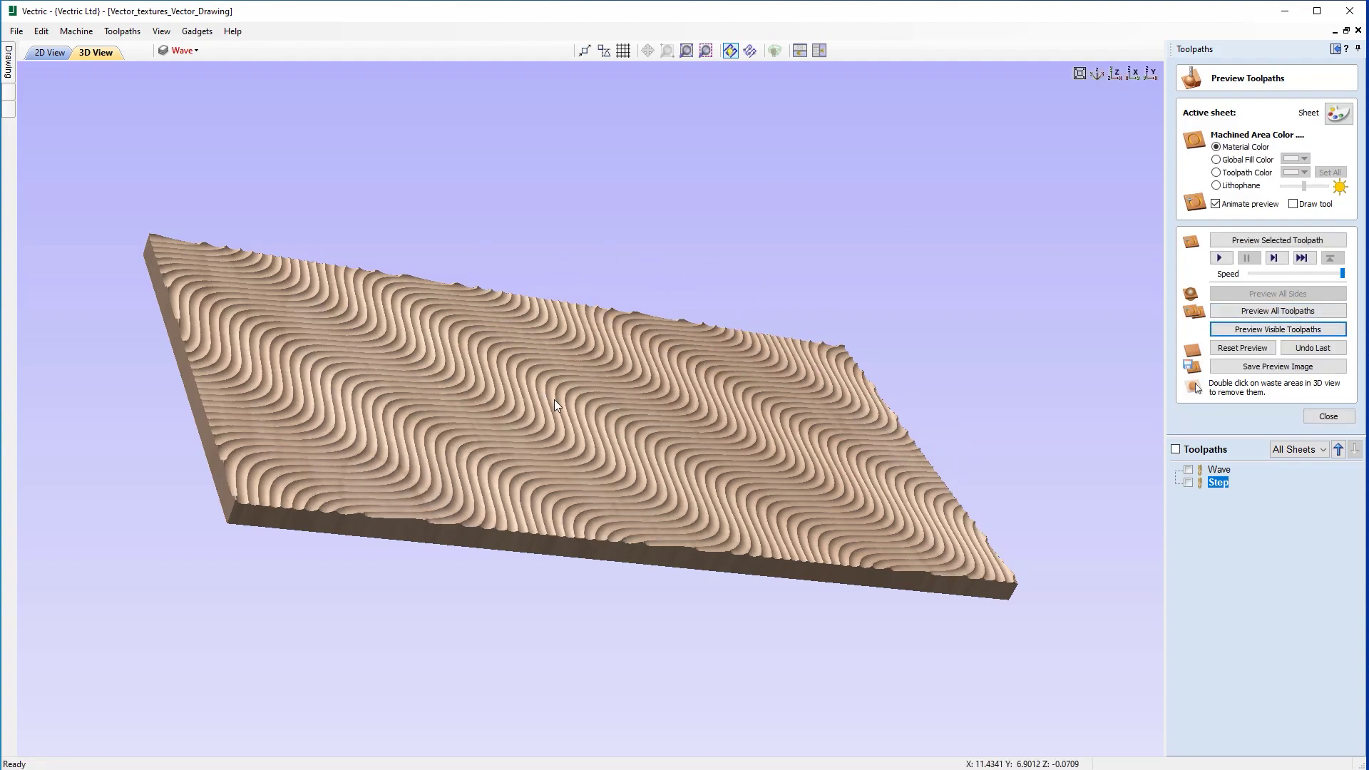
{"action": "left_click_drag", "start_coordinate": [554, 399], "coordinate": [784, 379]}
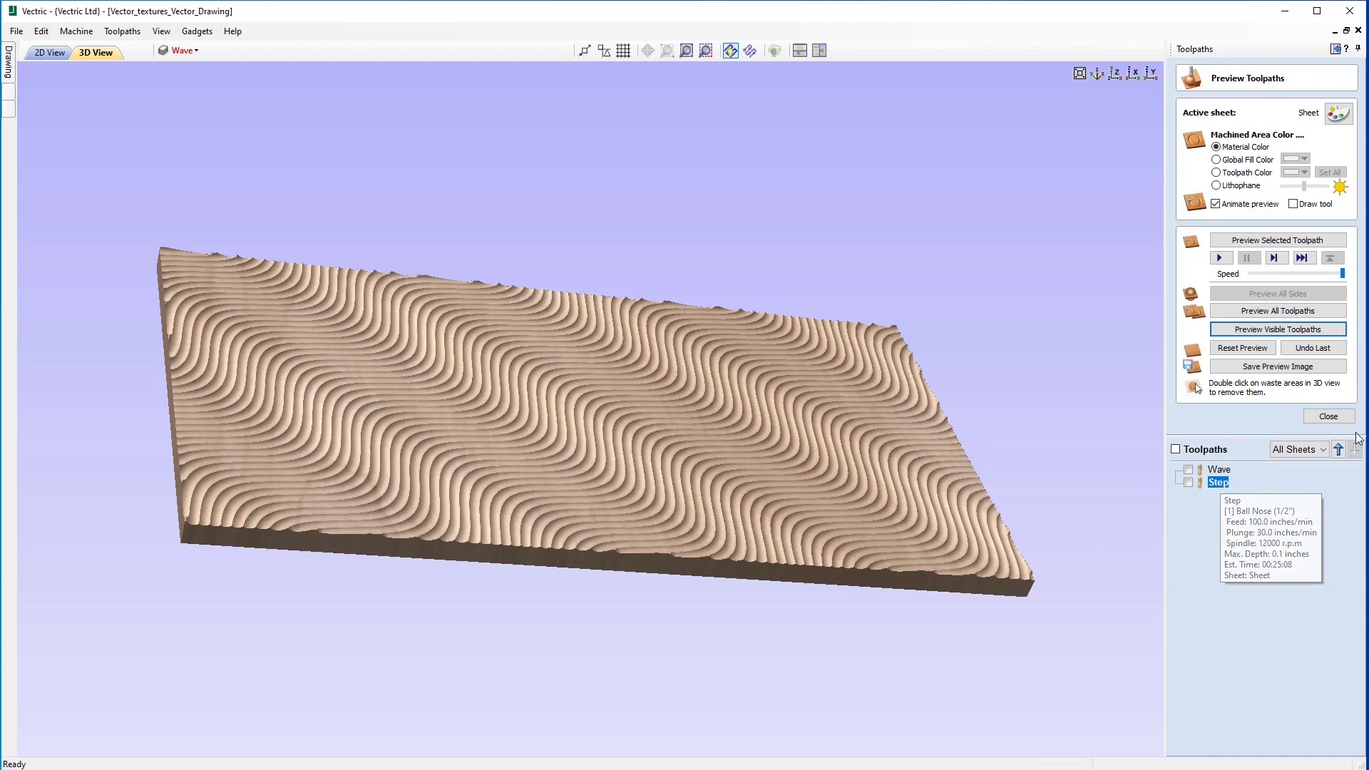
Step: Change the Step toolpath's tool to the imperial V-Bit (90.0° - 1/2") and recalculate the toolpath
{"action": "left_click", "coordinate": [1328, 417]}
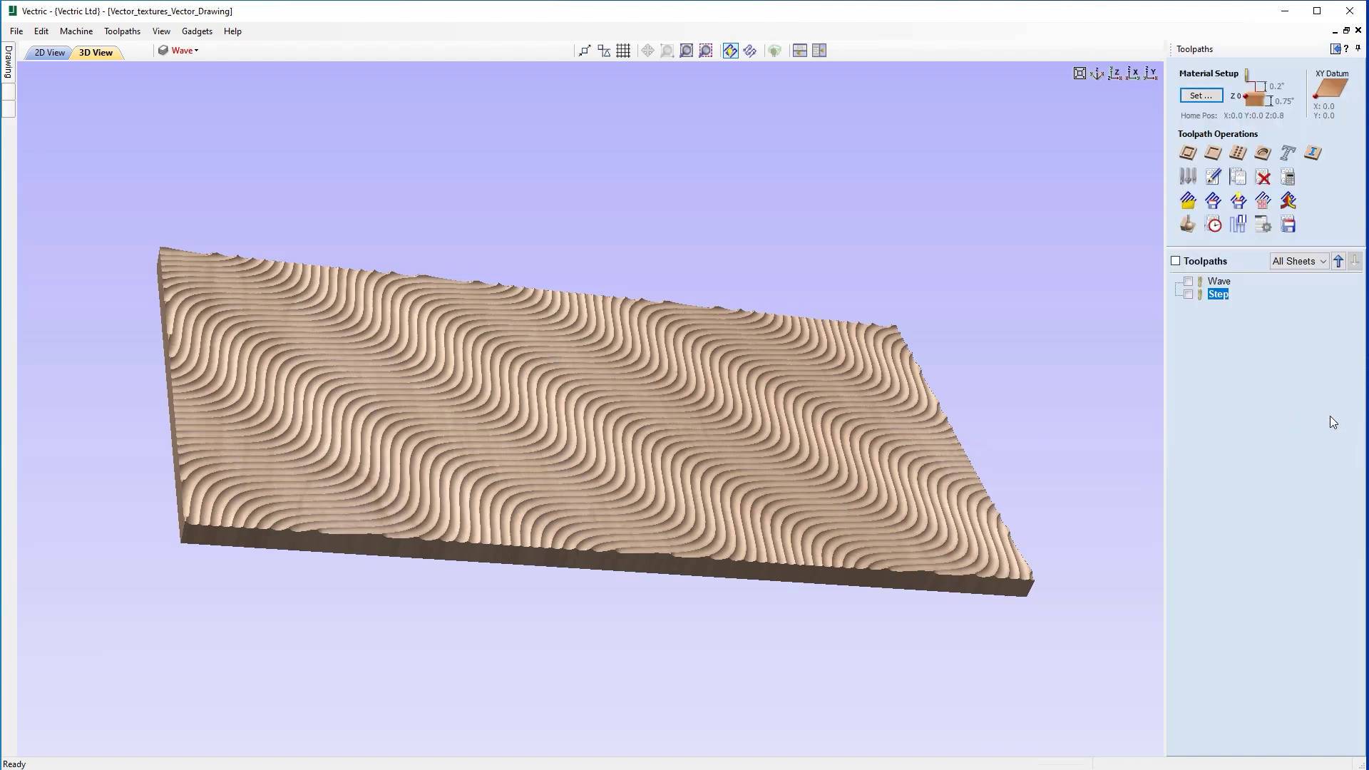
{"action": "double_click", "coordinate": [1217, 295]}
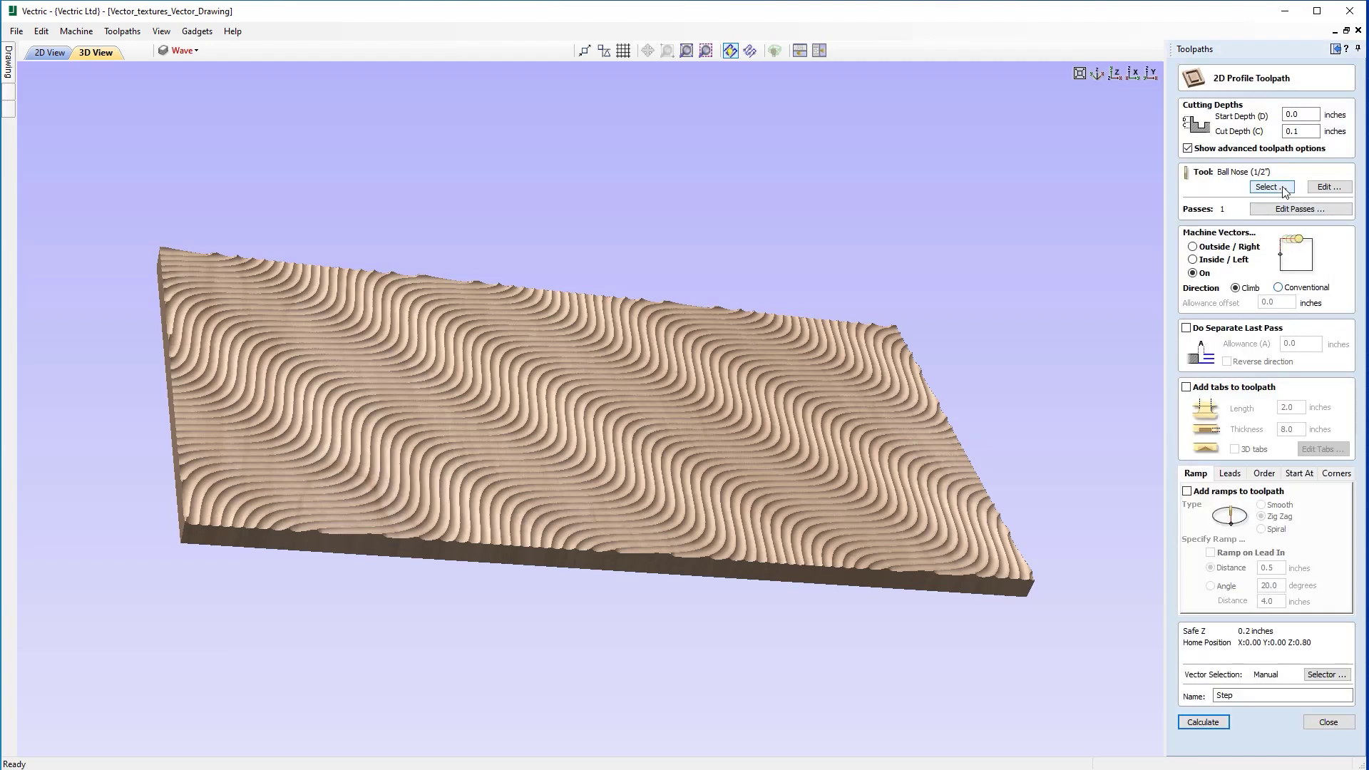
{"action": "left_click", "coordinate": [1270, 187]}
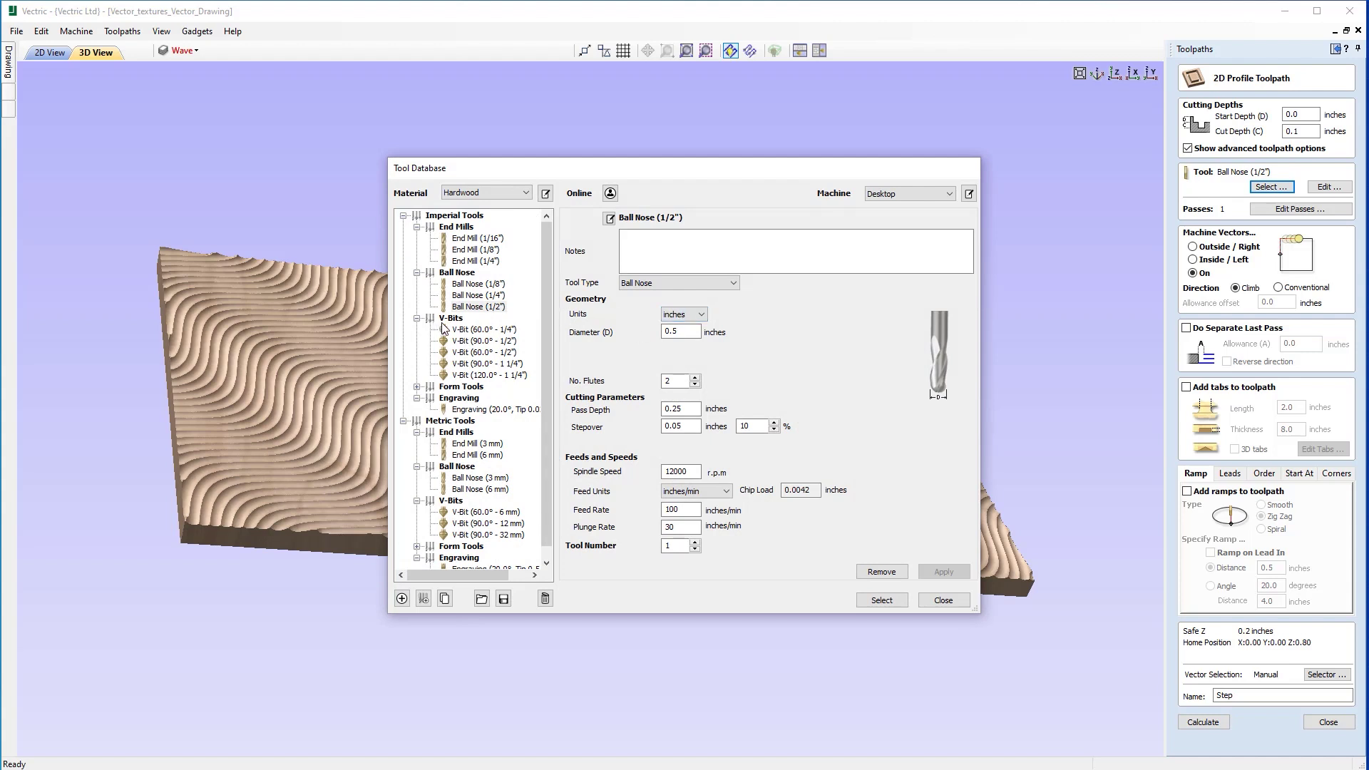
{"action": "left_click", "coordinate": [481, 342]}
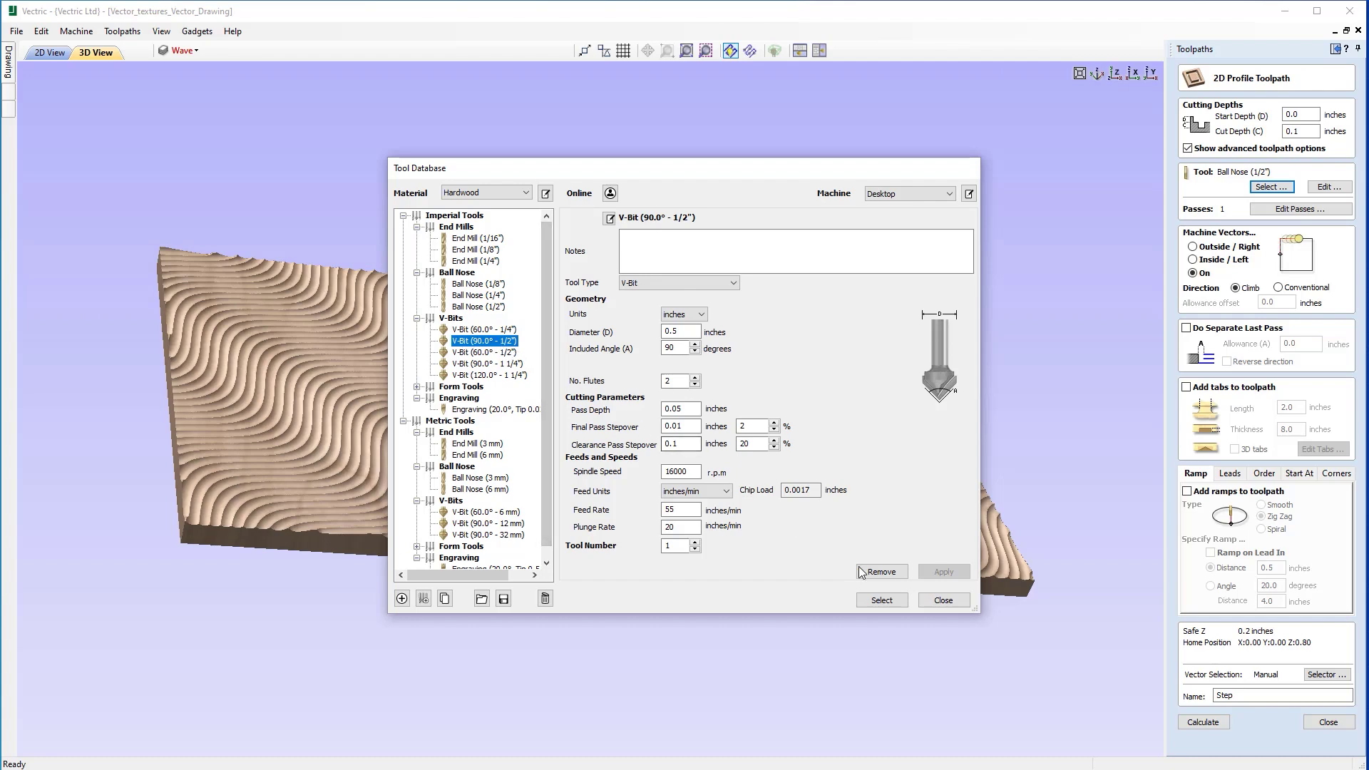
{"action": "left_click", "coordinate": [882, 601]}
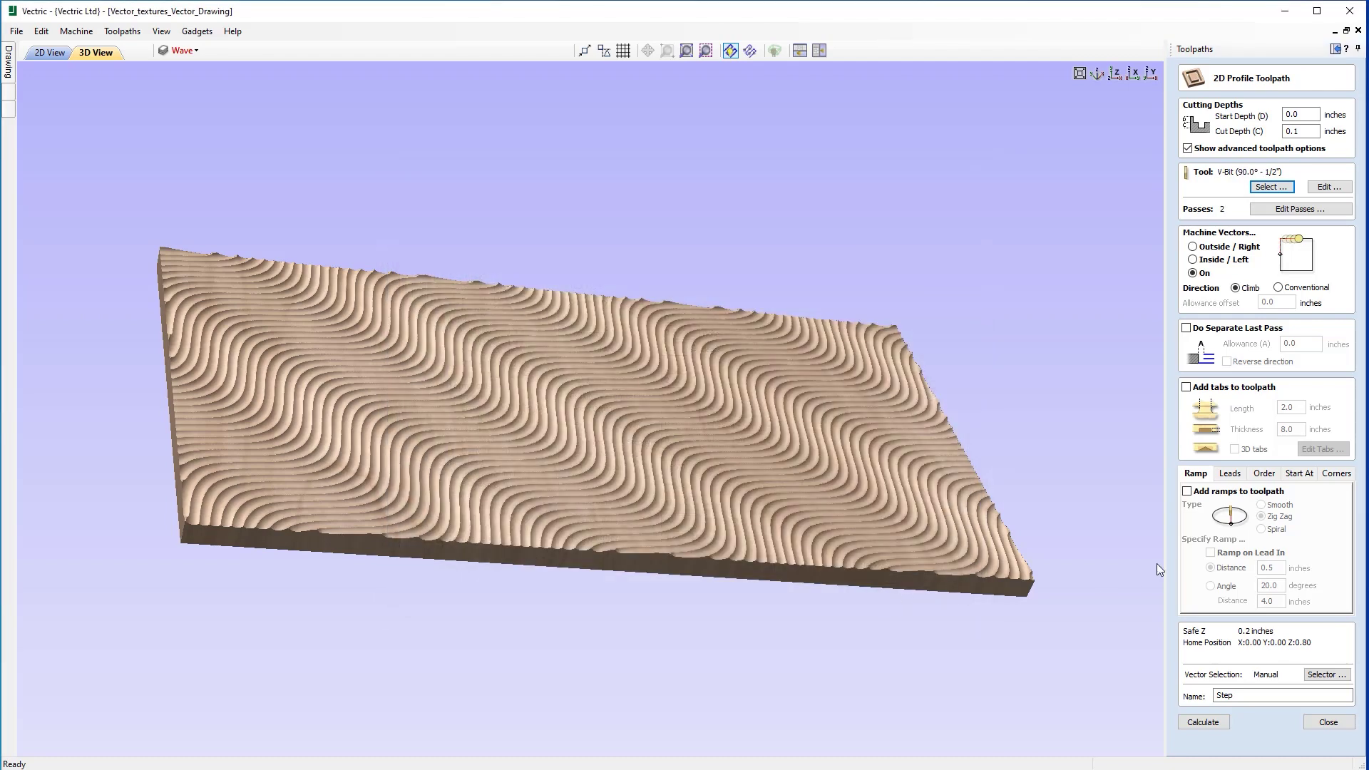
{"action": "left_click", "coordinate": [1188, 722]}
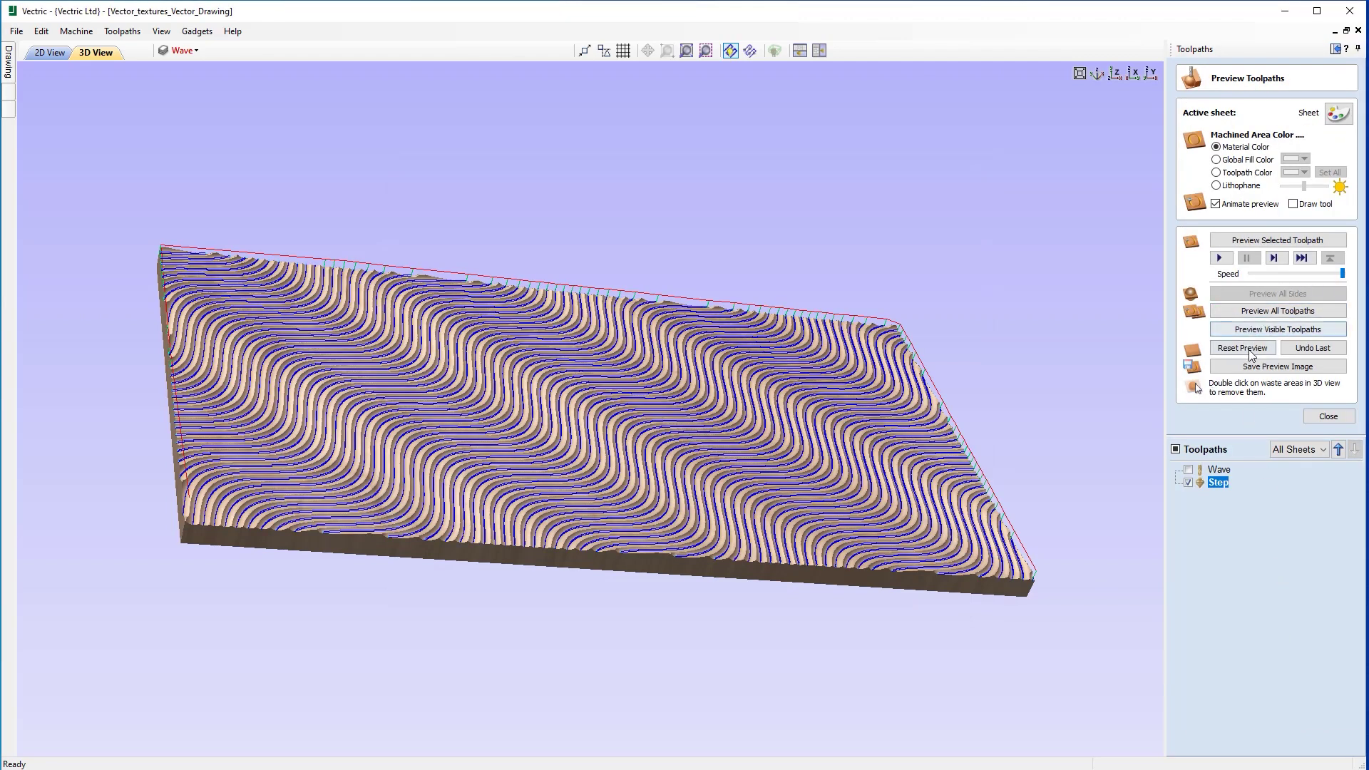
Step: Clear the ball nose cut from the preview and simulate the visible Step toolpath with the V-bit
{"action": "left_click", "coordinate": [1296, 350]}
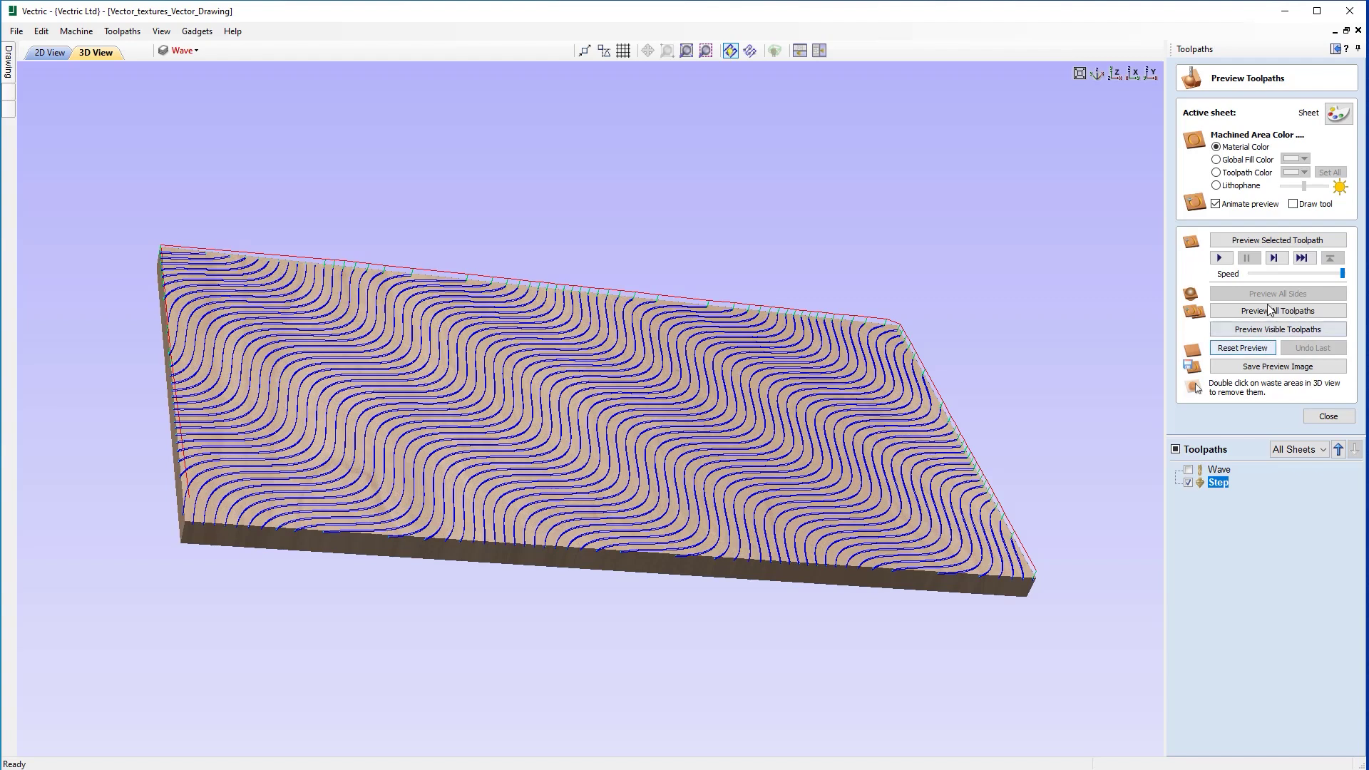
{"action": "left_click", "coordinate": [1239, 331]}
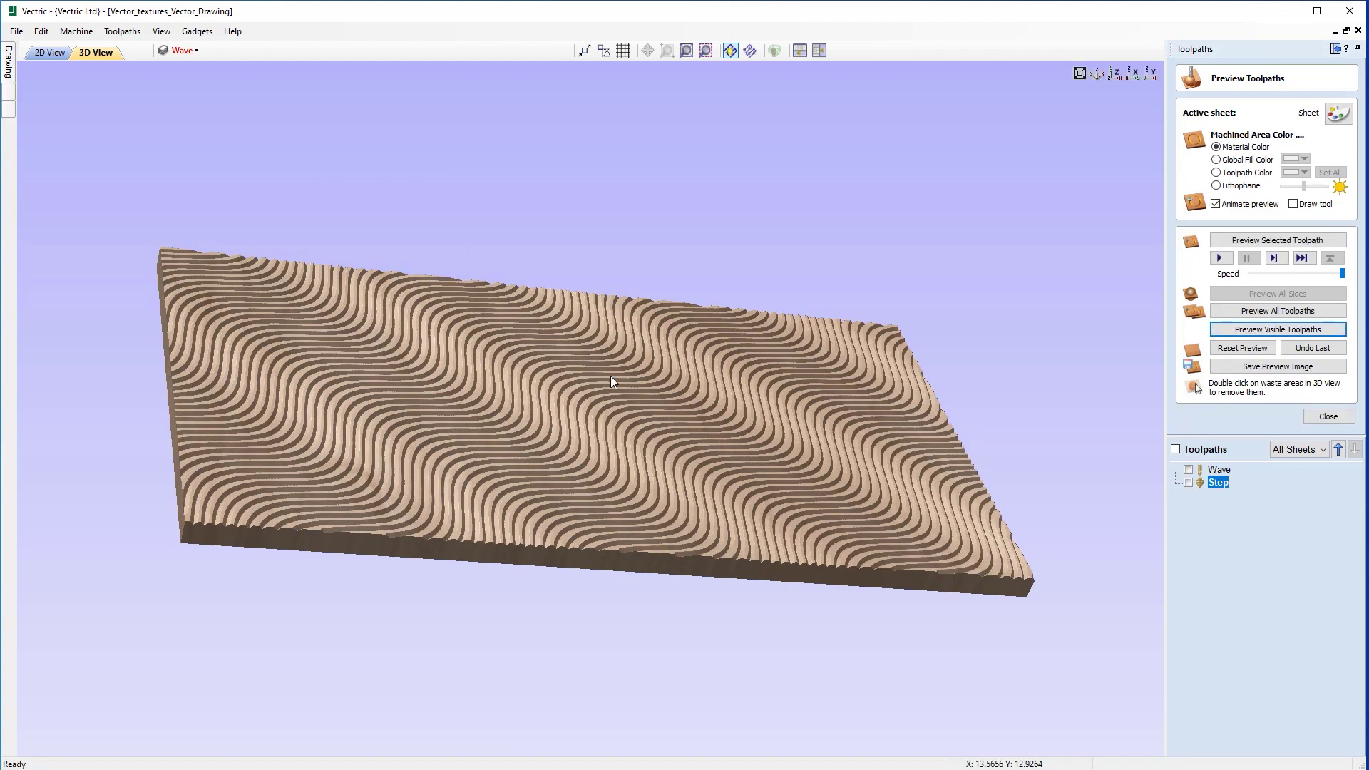
Step: Examine the V-bit cut on the Step surface up close, from overhead and at low angles
{"action": "left_click_drag", "start_coordinate": [584, 438], "coordinate": [529, 507]}
{"action": "scroll", "coordinate": [616, 473], "scroll_direction": "up", "scroll_amount": 6}
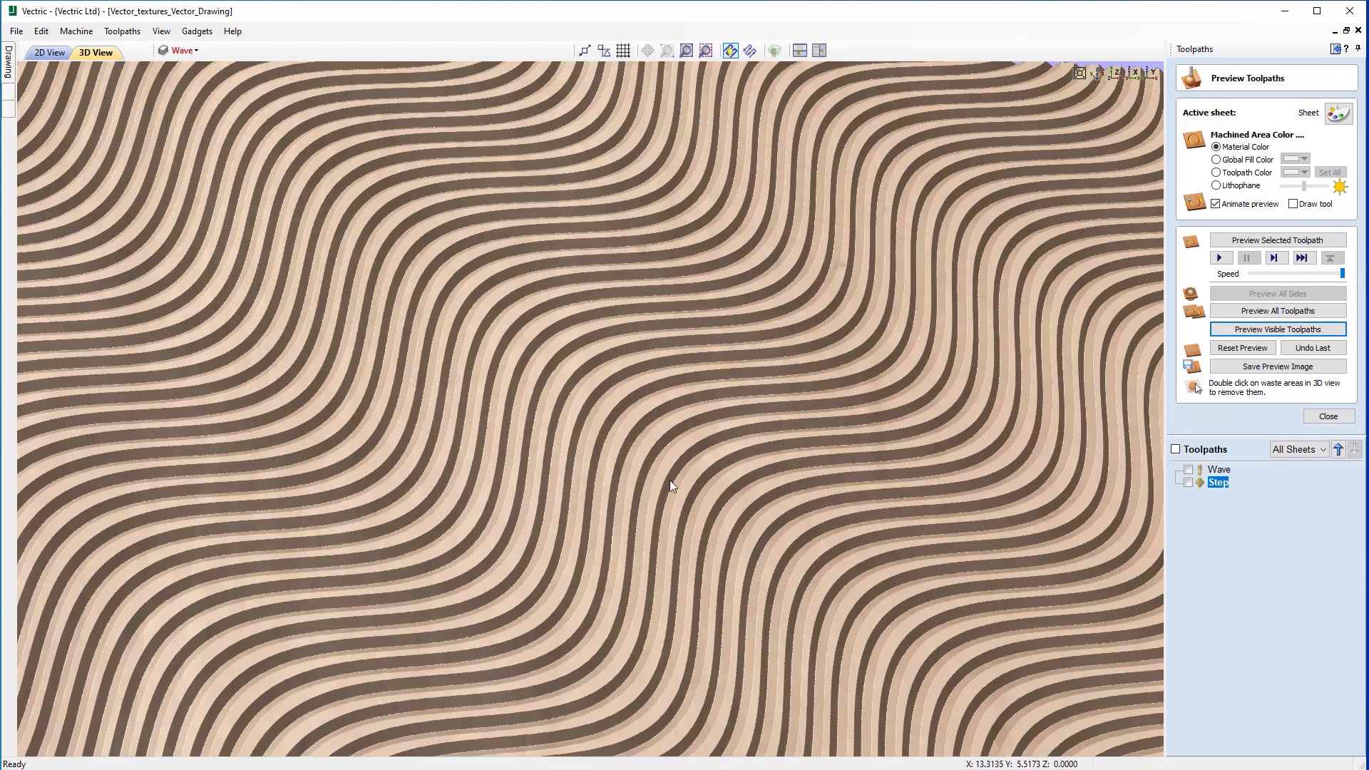
{"action": "left_click_drag", "start_coordinate": [682, 454], "coordinate": [682, 405]}
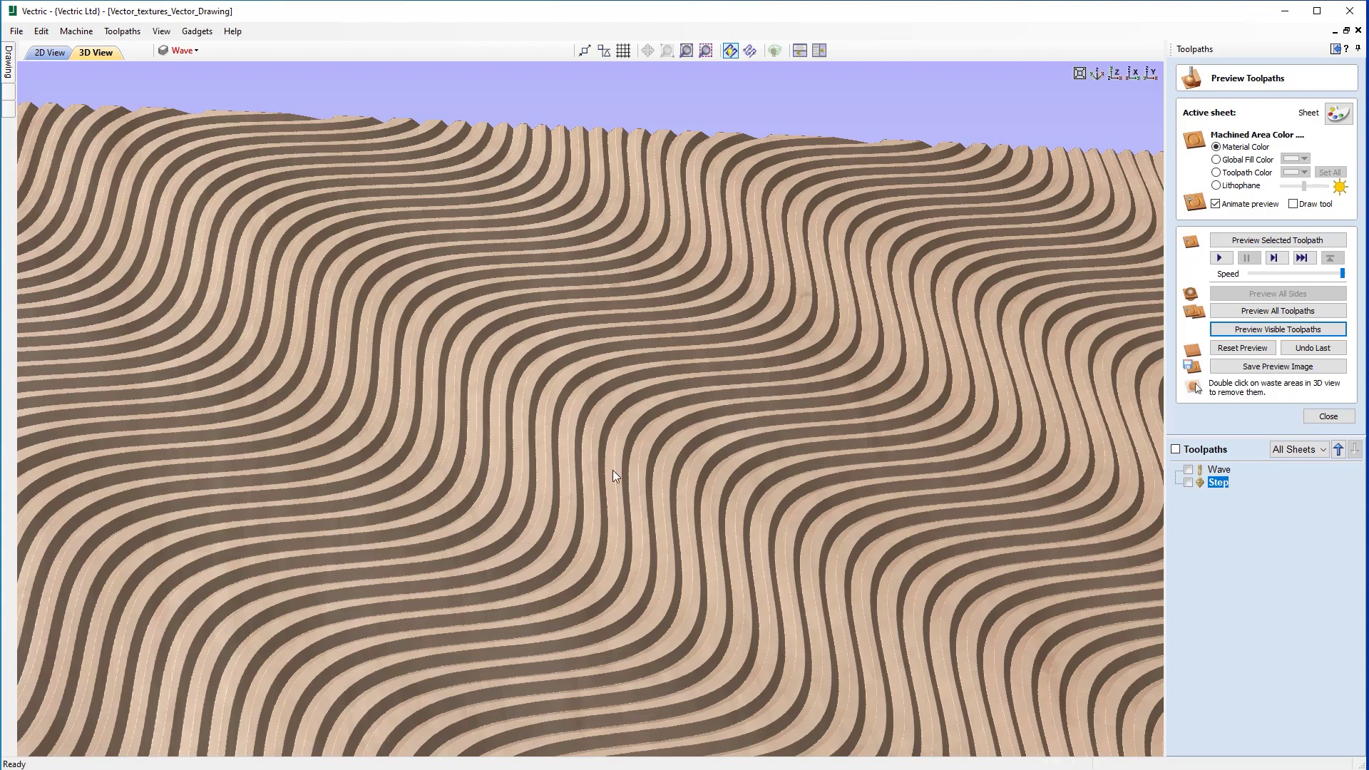
{"action": "left_click_drag", "start_coordinate": [619, 495], "coordinate": [583, 435]}
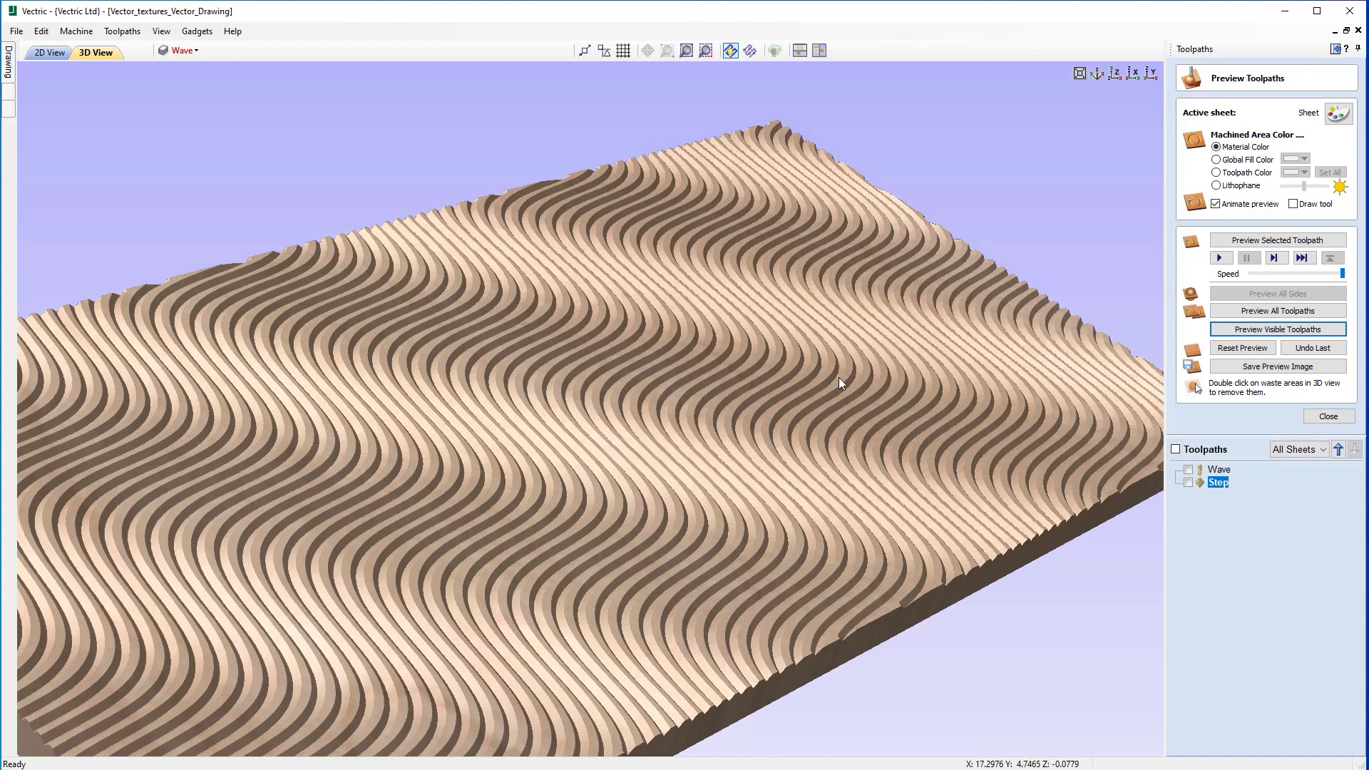
{"action": "left_click_drag", "start_coordinate": [641, 391], "coordinate": [731, 379]}
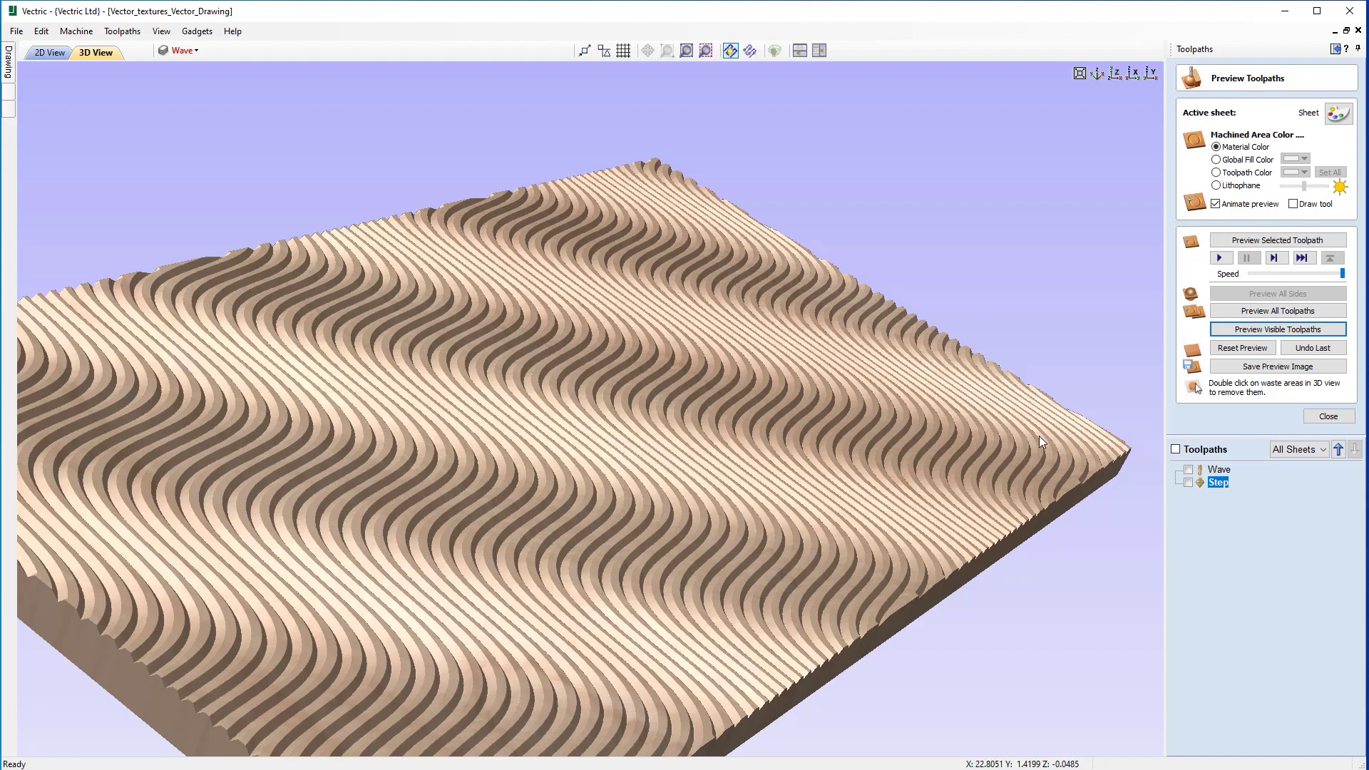
Step: Increase the Step toolpath's cut depth and recalculate the toolpath
{"action": "double_click", "coordinate": [1217, 483]}
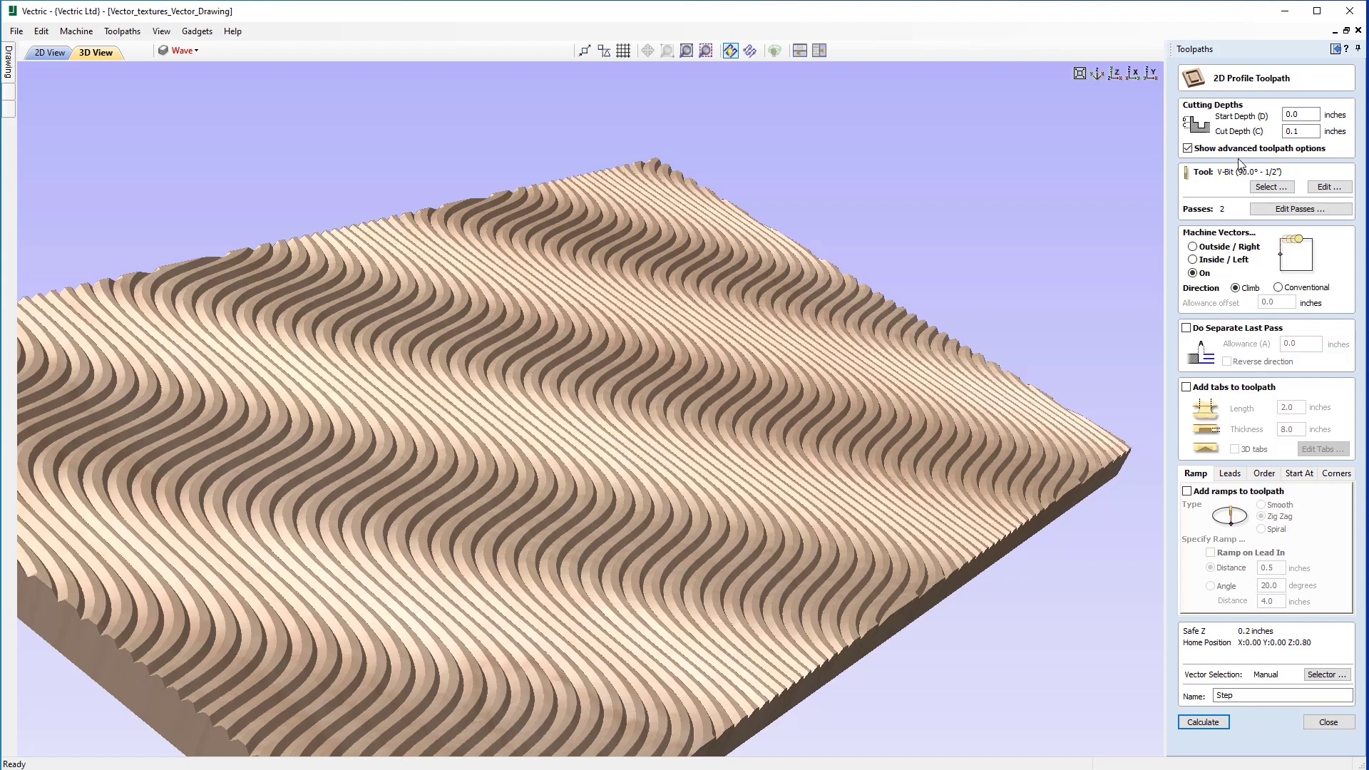
{"action": "left_click", "coordinate": [1309, 131]}
{"action": "left_click", "coordinate": [1204, 722]}
Step: Remove the shallower cut from the preview, simulate the visible Step toolpath, and examine the deeper carving from several angles
{"action": "left_click", "coordinate": [1309, 349]}
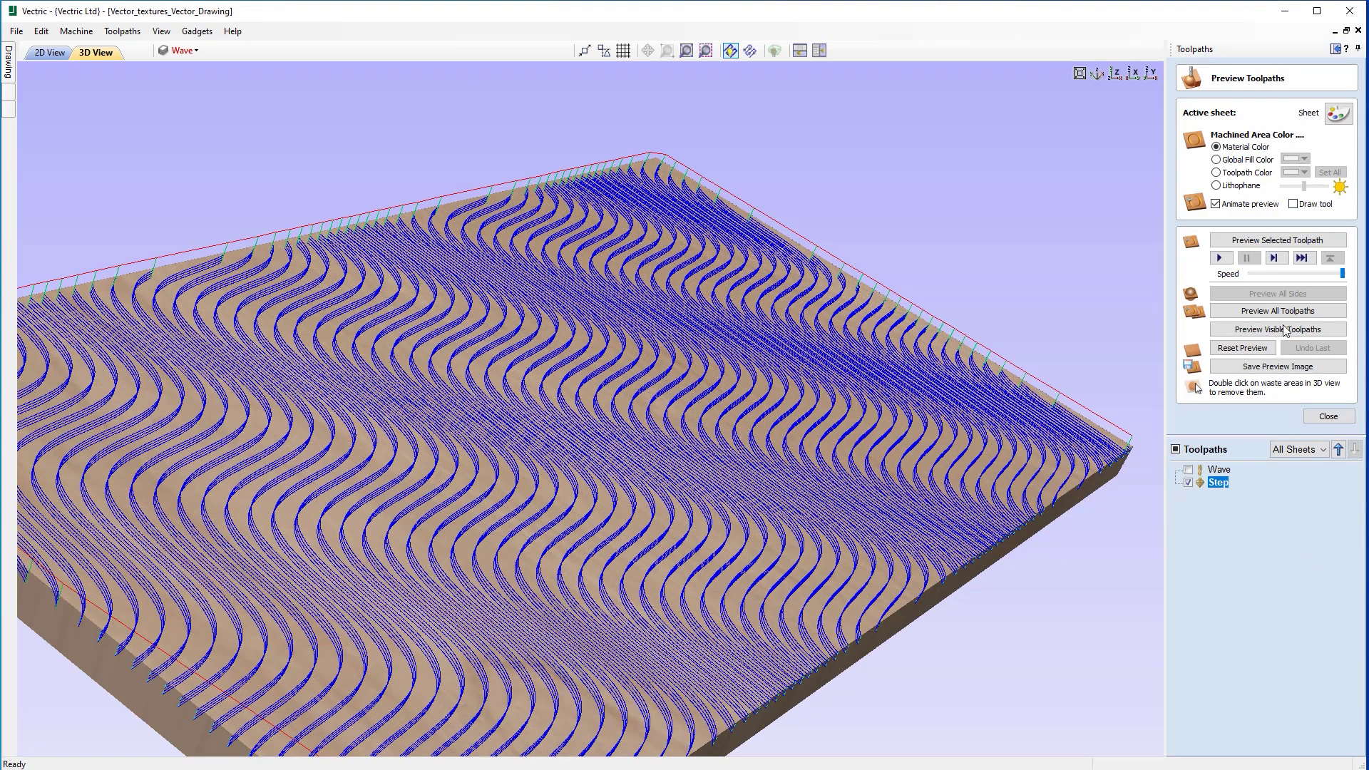
{"action": "left_click", "coordinate": [1252, 330]}
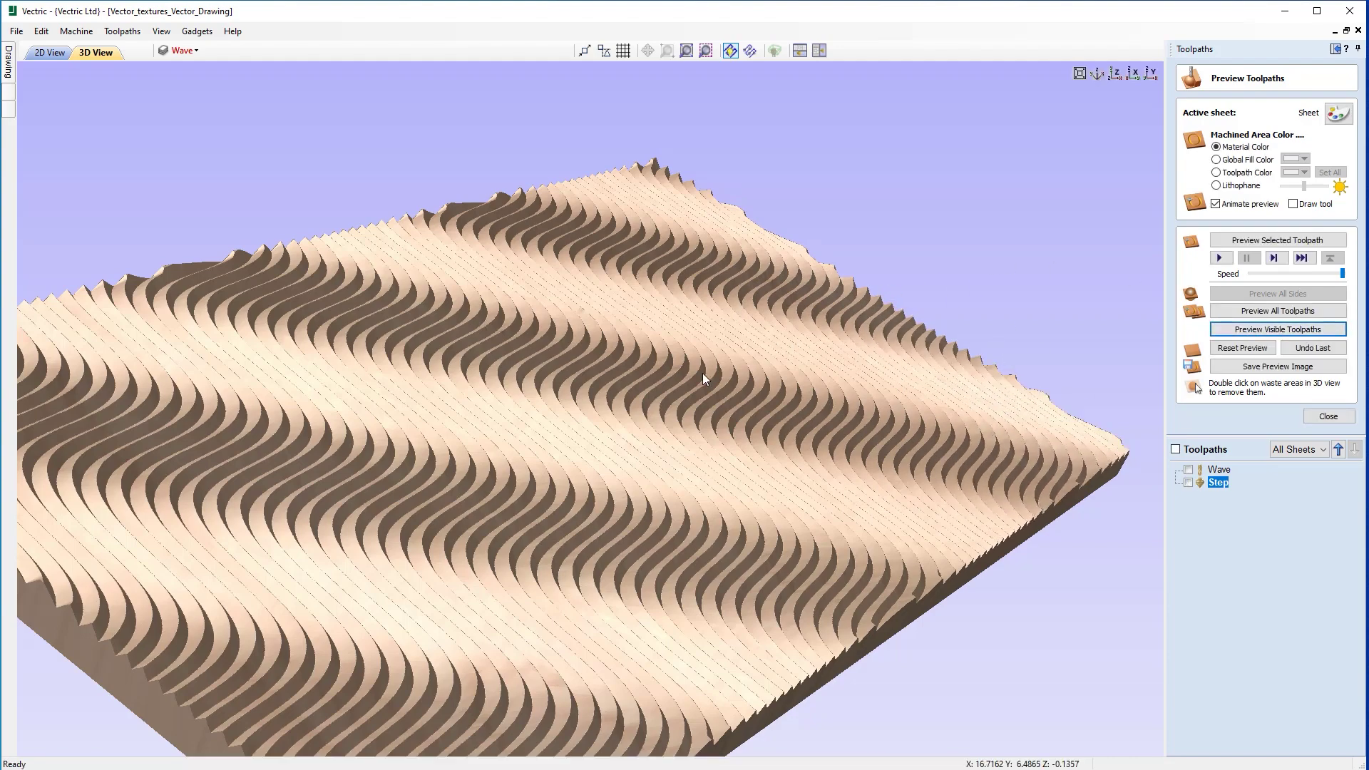
{"action": "scroll", "coordinate": [546, 453], "scroll_direction": "up", "scroll_amount": 3}
{"action": "left_click_drag", "start_coordinate": [725, 324], "coordinate": [758, 425]}
{"action": "scroll", "coordinate": [497, 362], "scroll_direction": "down", "scroll_amount": 3}
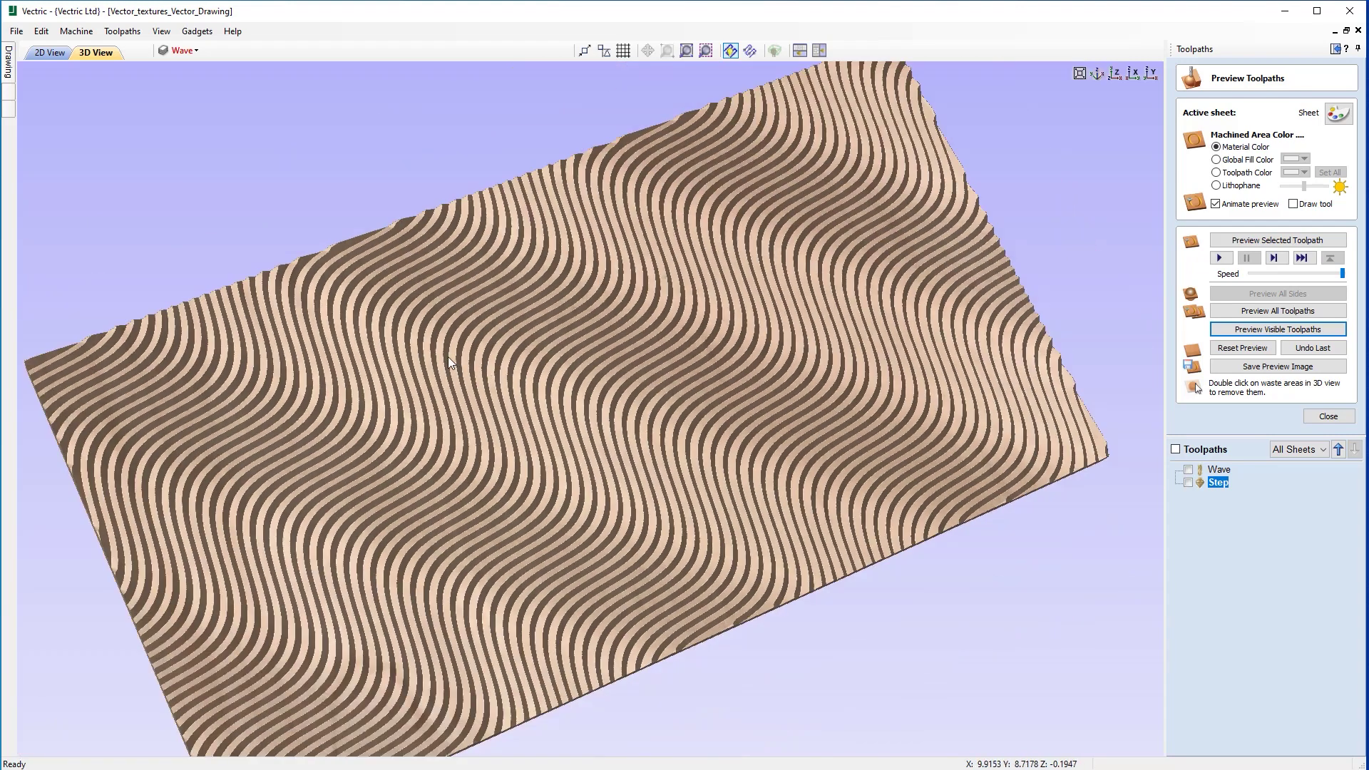
{"action": "left_click_drag", "start_coordinate": [448, 356], "coordinate": [879, 429]}
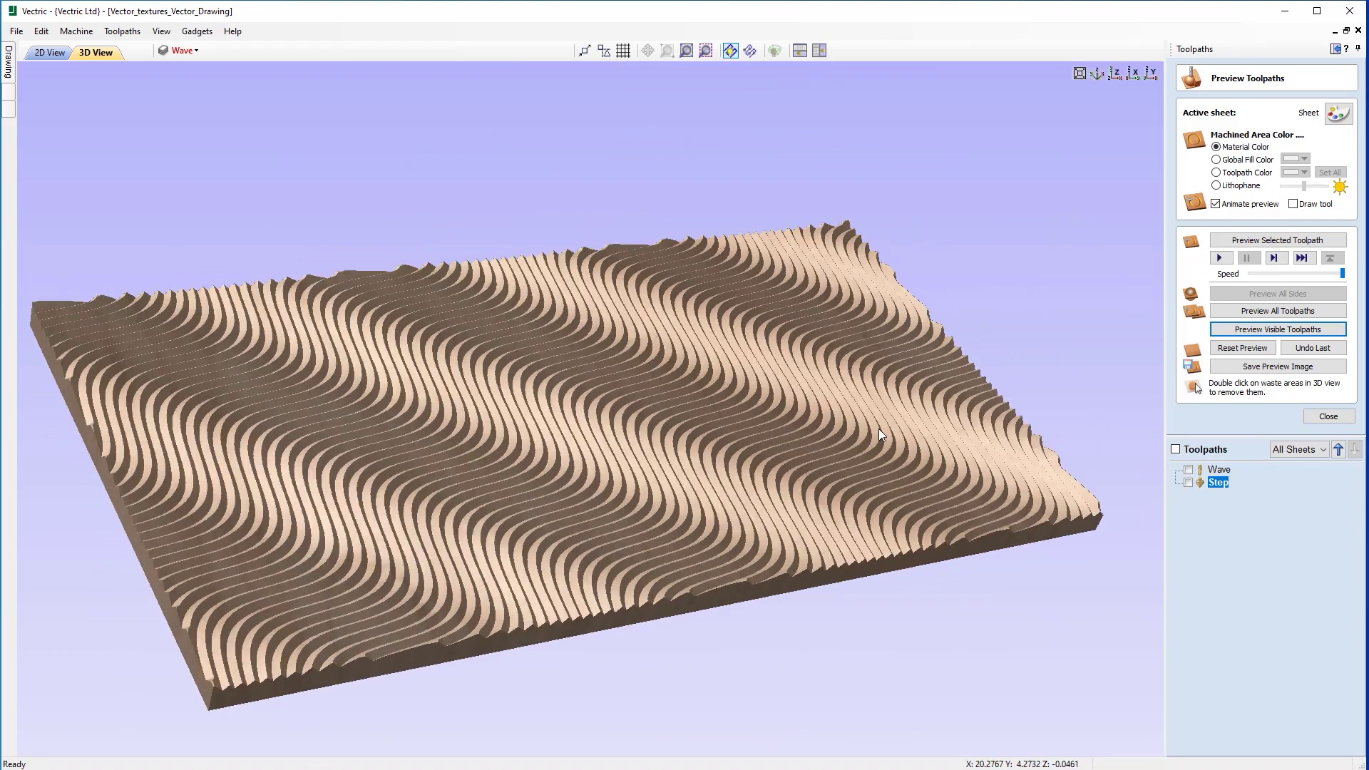
Step: In the 2D view, hide the Step layer and show the Swirl layer
{"action": "left_click", "coordinate": [49, 54]}
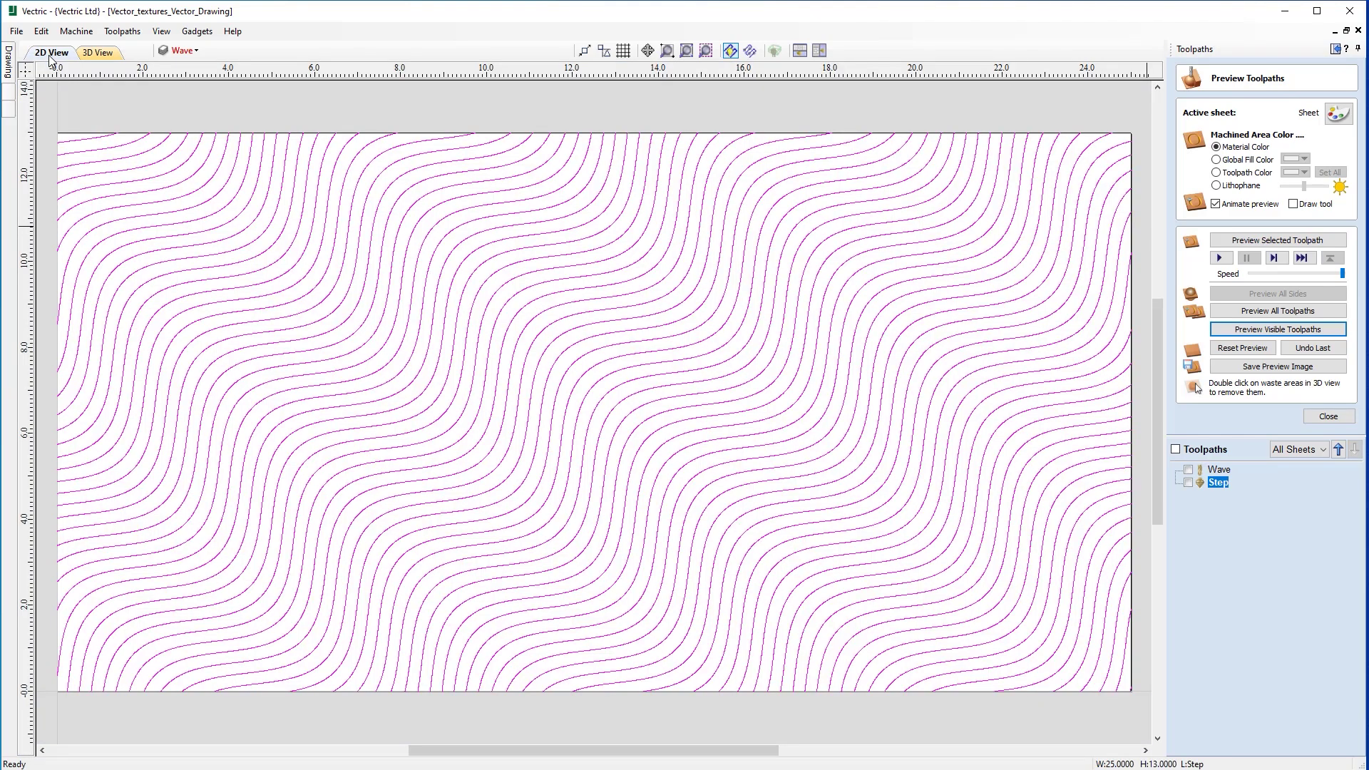
{"action": "left_click", "coordinate": [195, 52]}
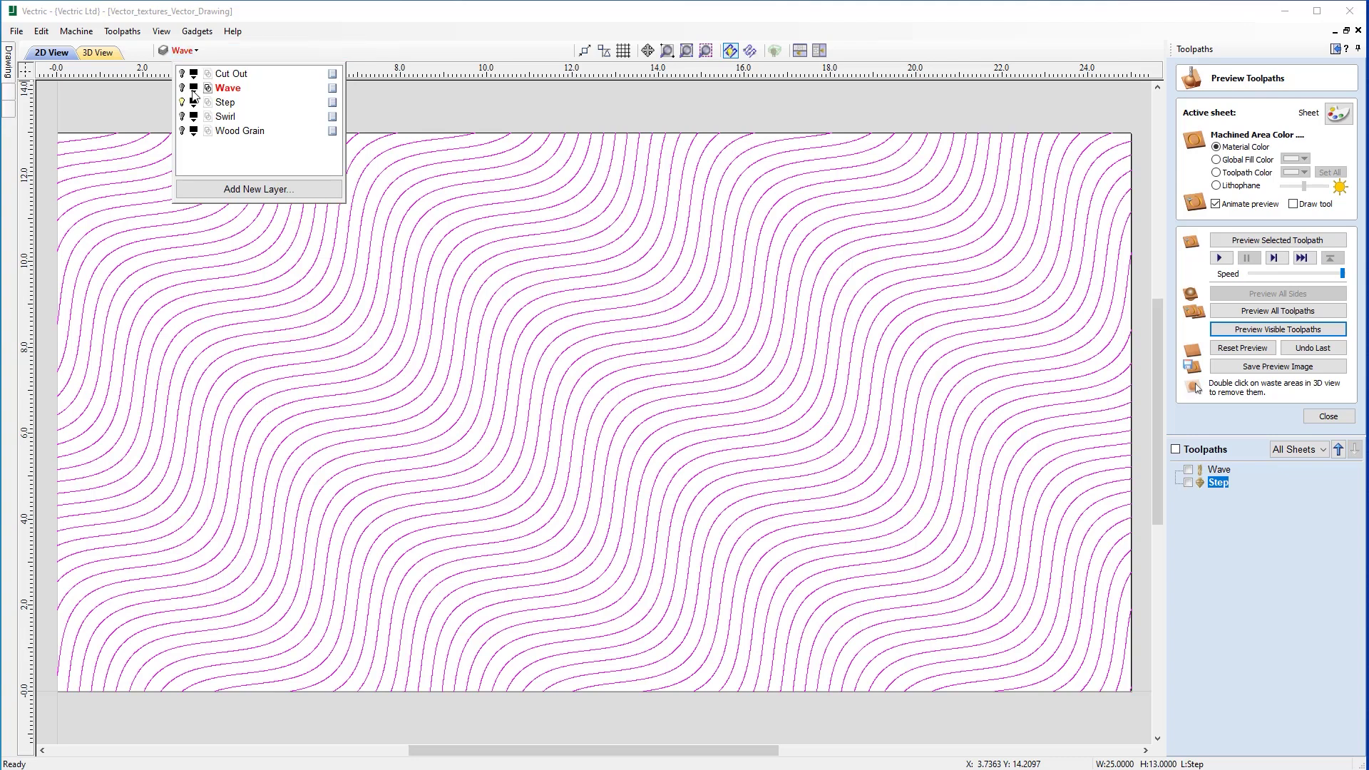
{"action": "left_click", "coordinate": [182, 102]}
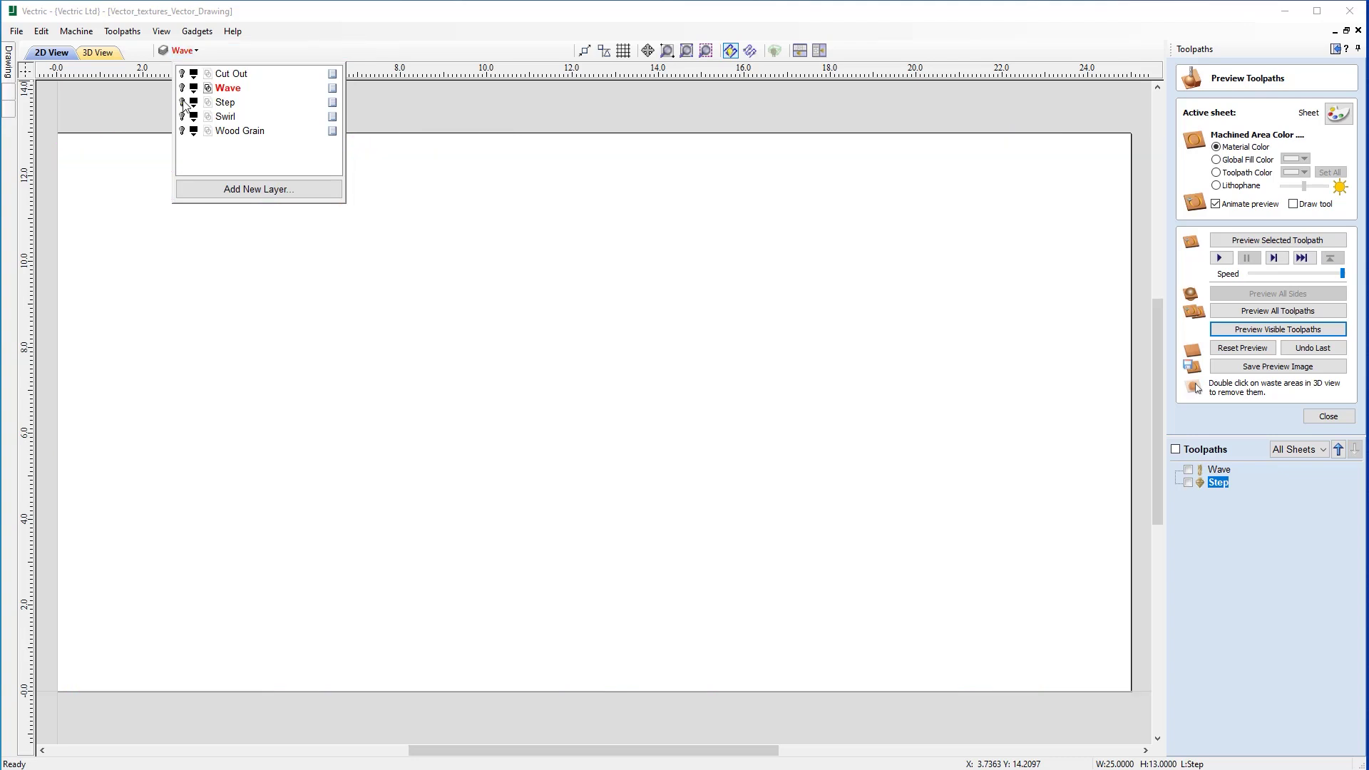
{"action": "left_click", "coordinate": [182, 117]}
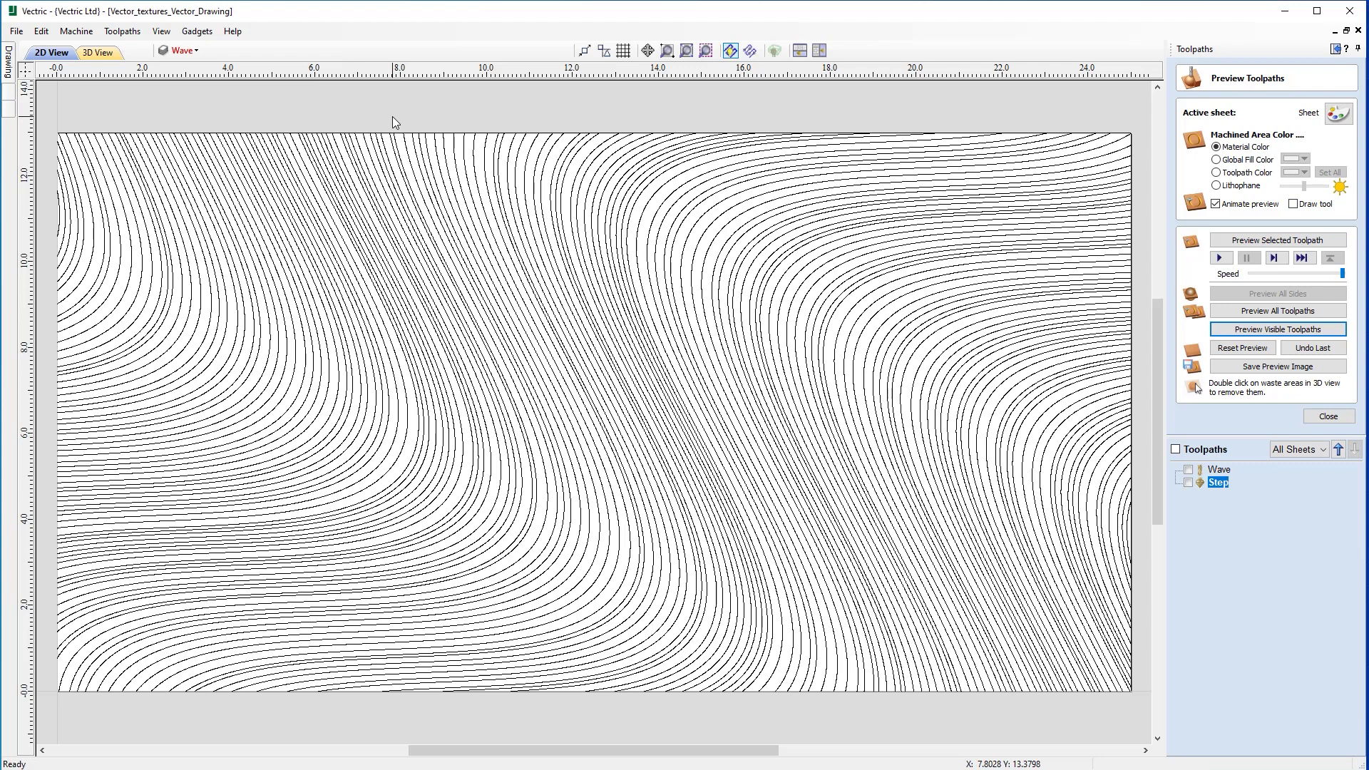
Step: Make Swirl the active layer
{"action": "left_click", "coordinate": [204, 47]}
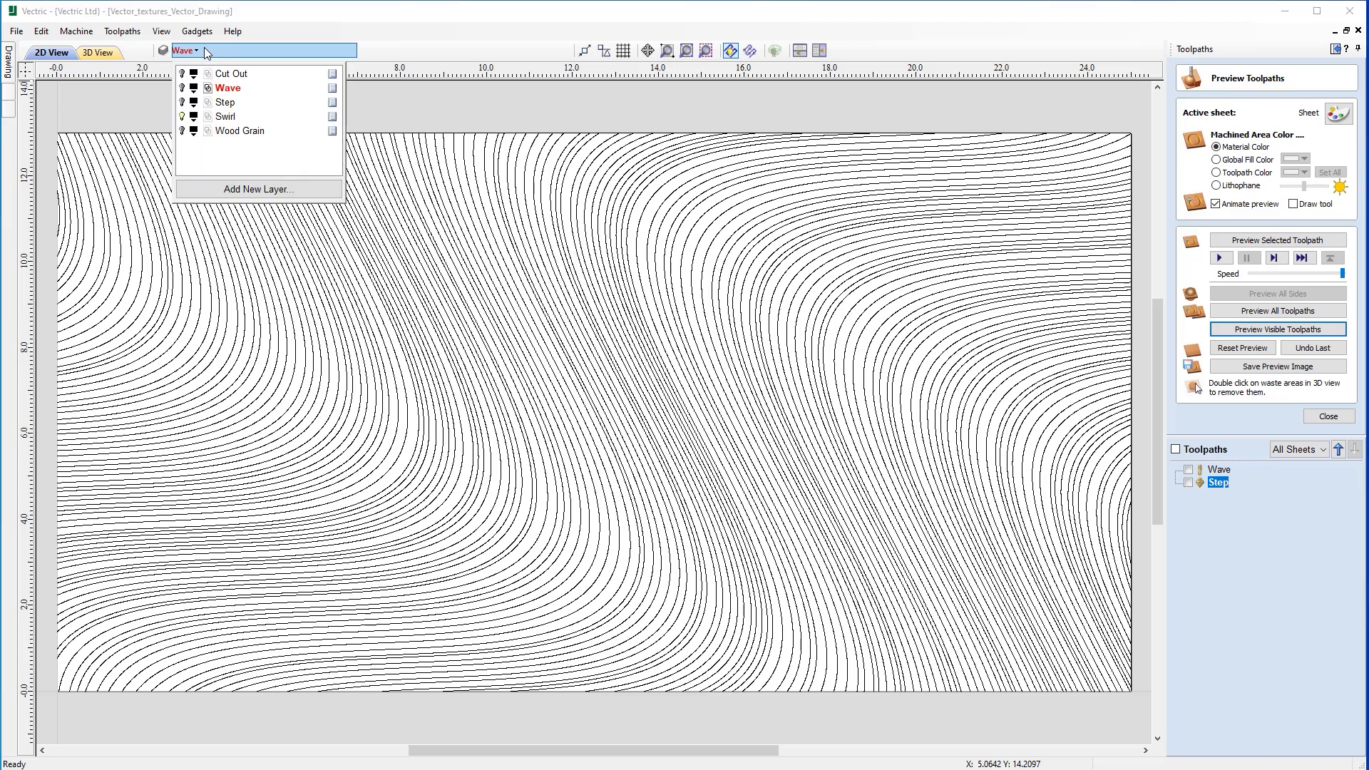
{"action": "left_click", "coordinate": [226, 116]}
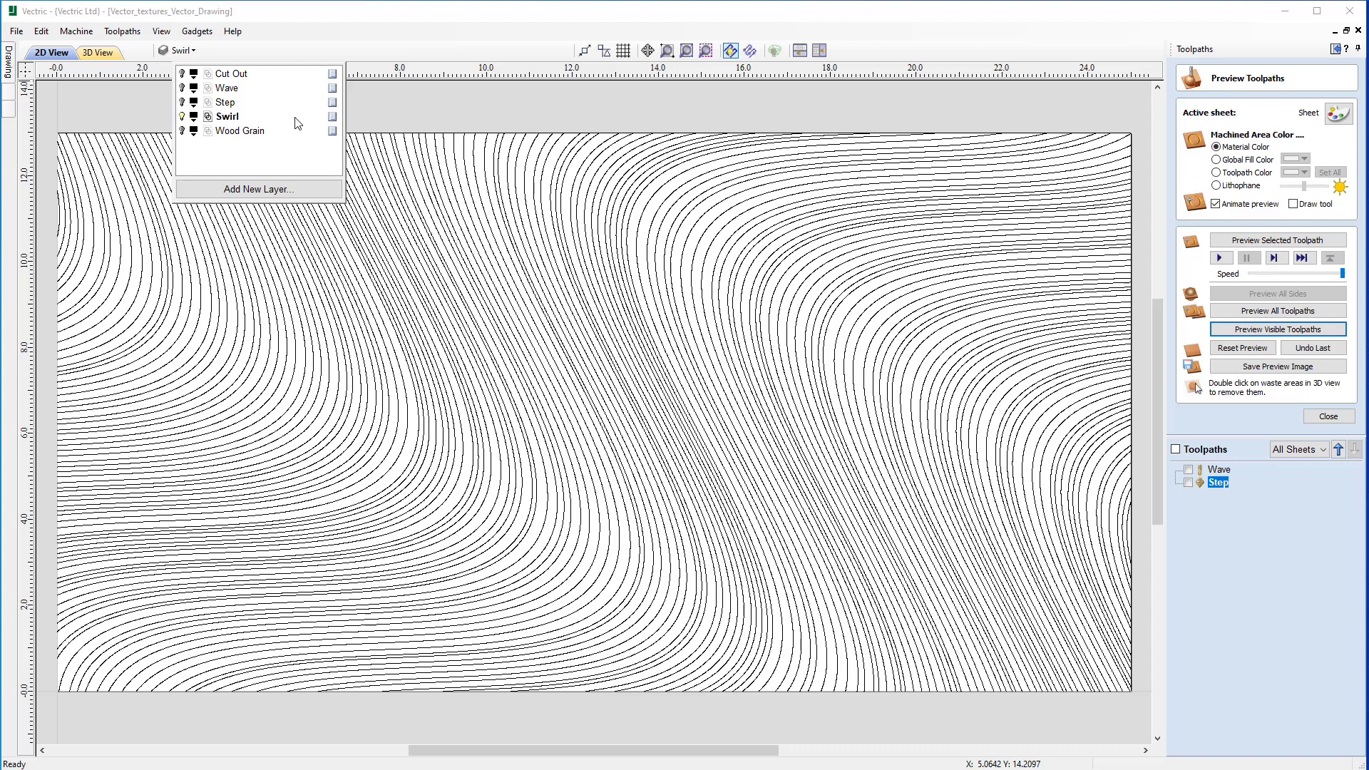
{"action": "left_click", "coordinate": [382, 117]}
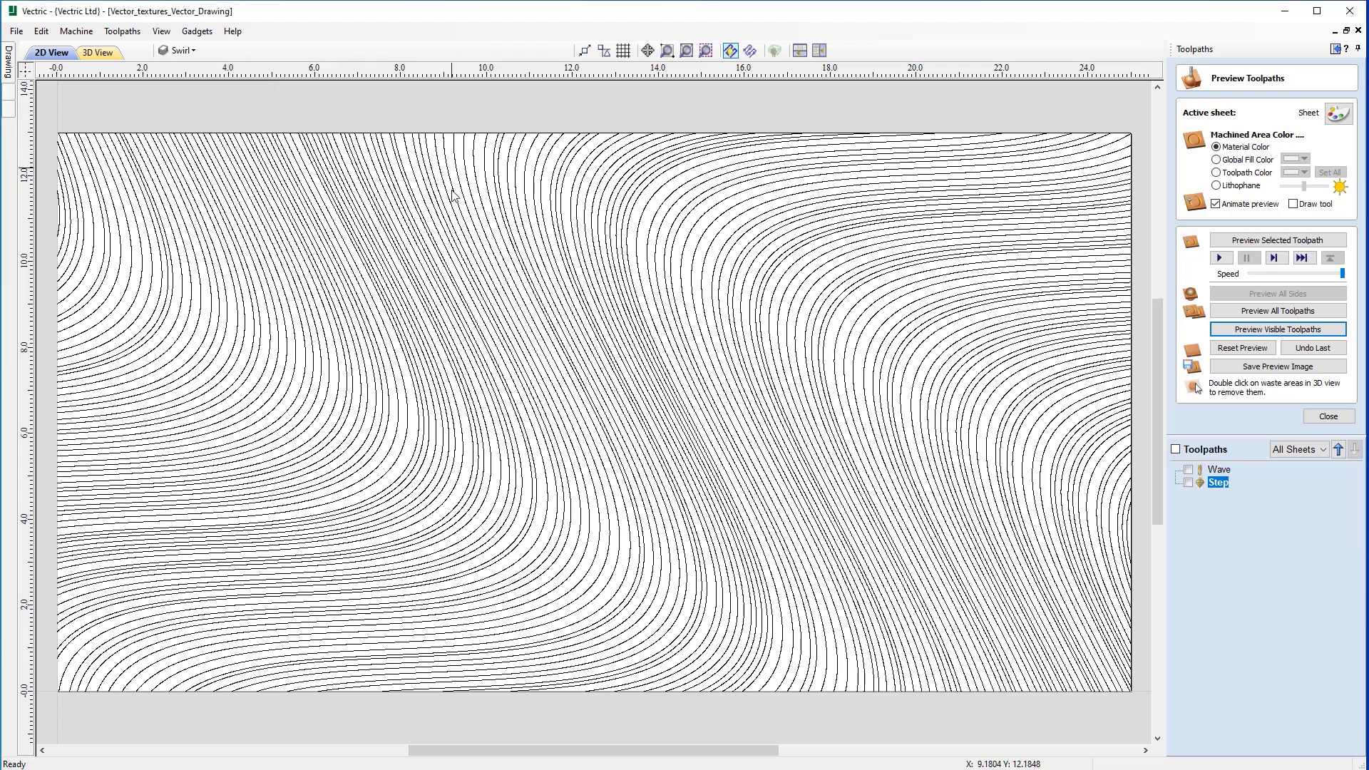
Step: Review the angle, line spacing, wave and noise parameters of the Create Vector Texture tool, leaving the drawing unaltered
{"action": "key", "text": "F12"}
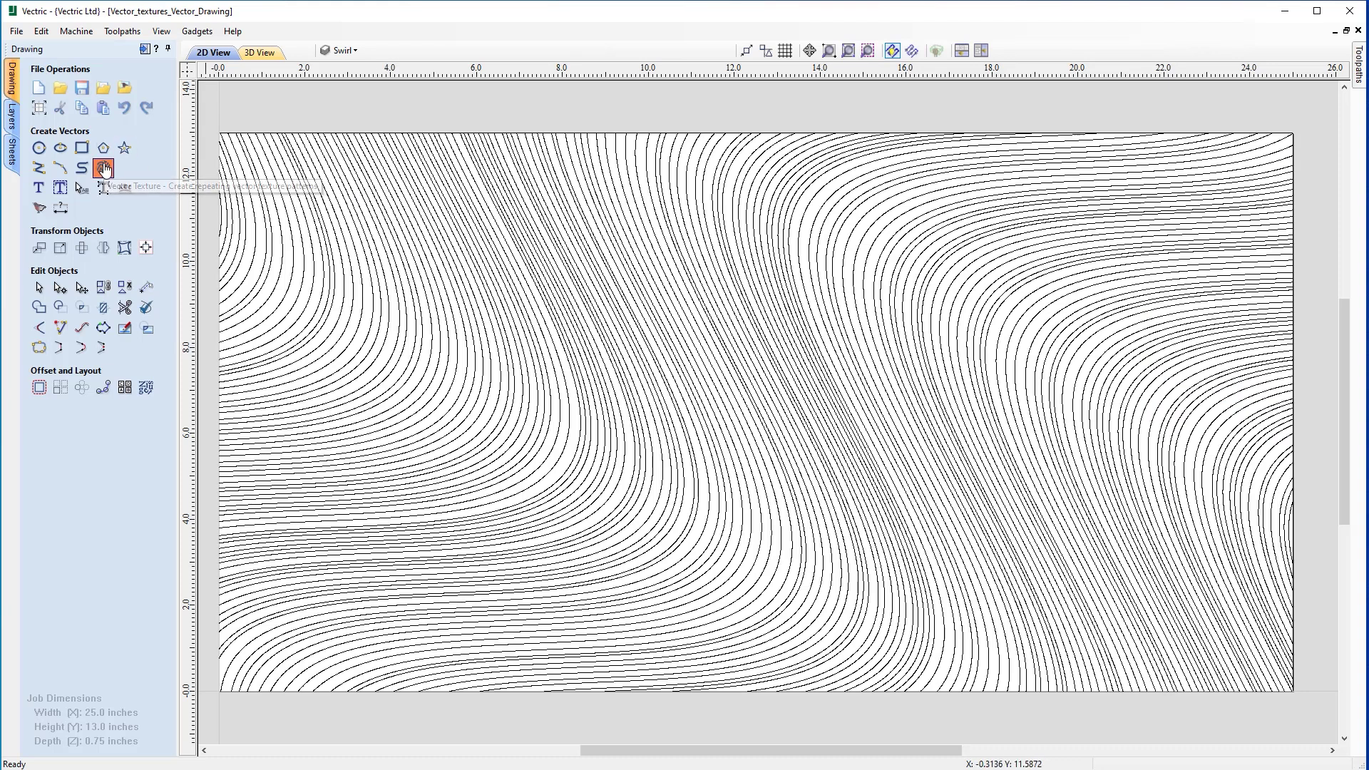
{"action": "left_click", "coordinate": [104, 169]}
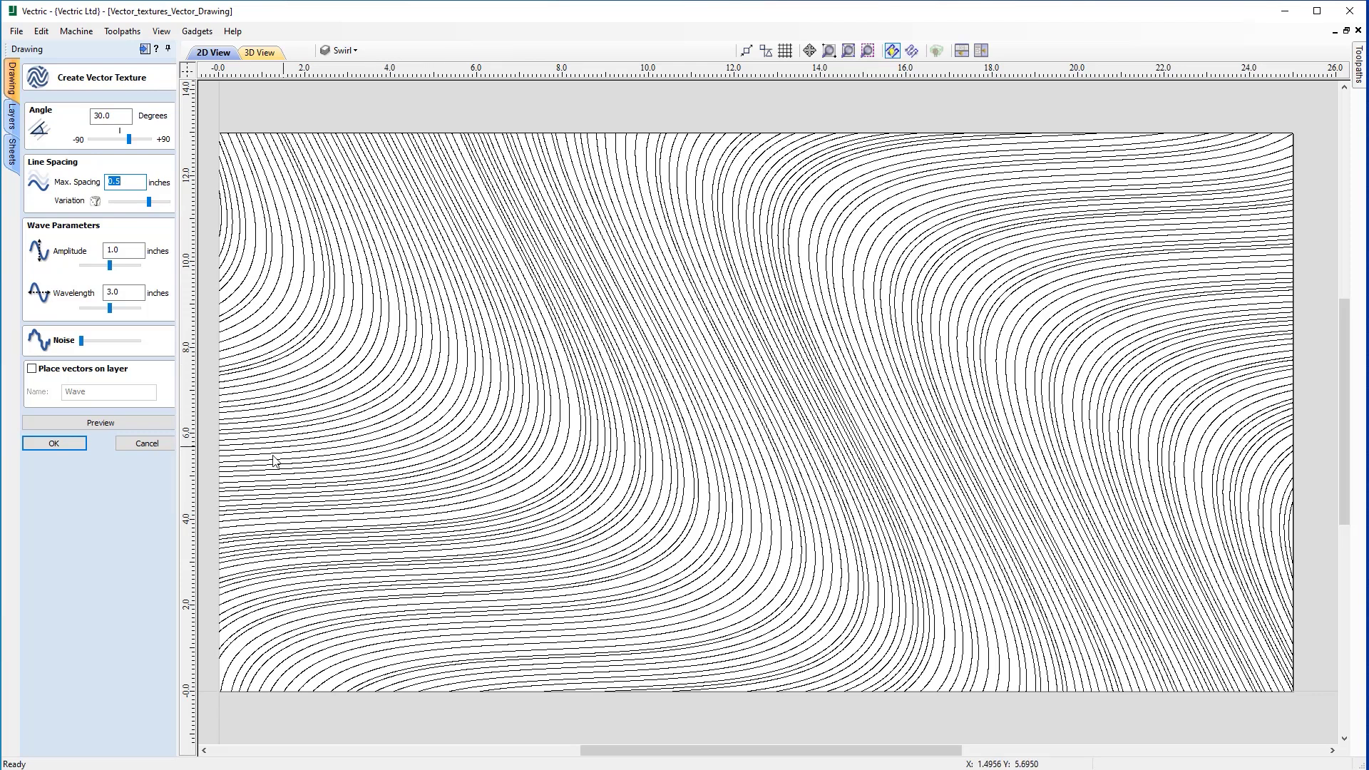
{"action": "left_click", "coordinate": [72, 443]}
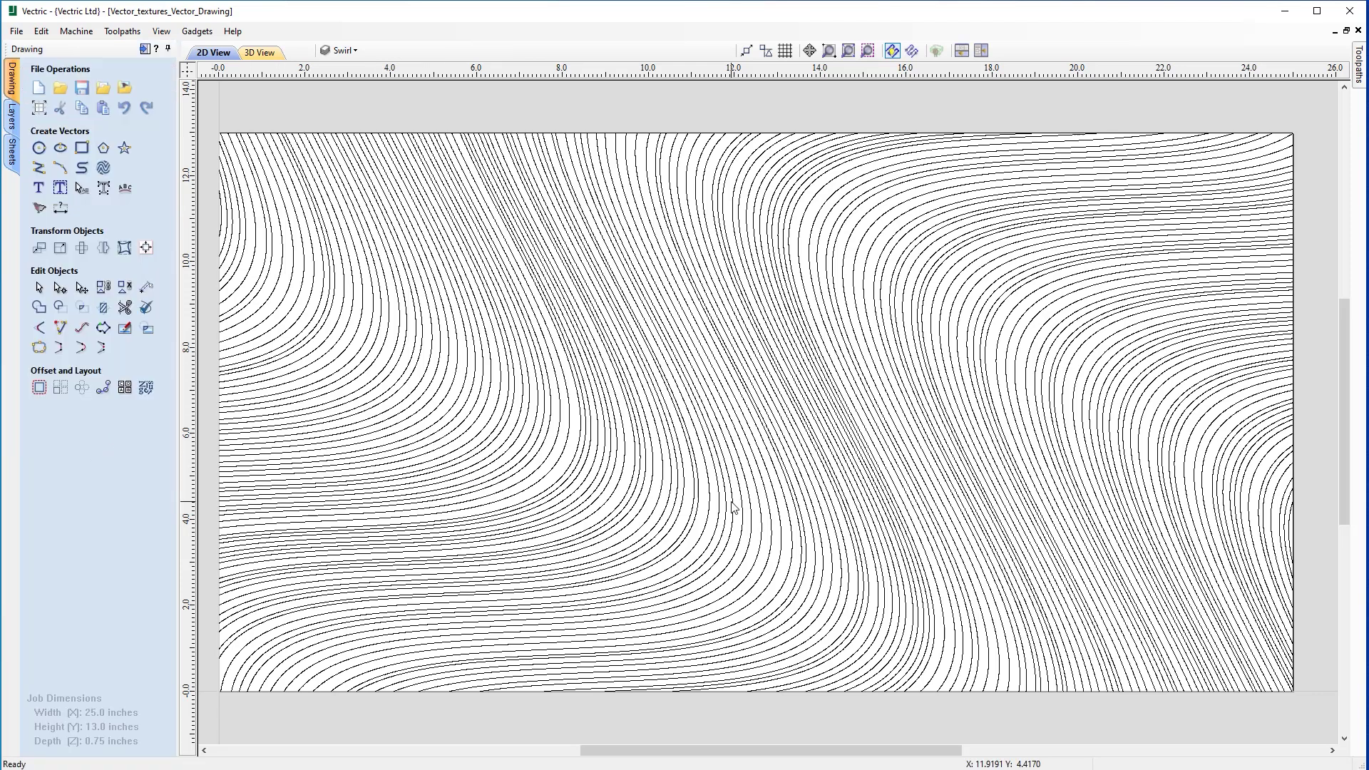
Step: Select the texture vectors on the Swirl layer and return from the toolpath preview to the toolpath operations
{"action": "left_click", "coordinate": [644, 422]}
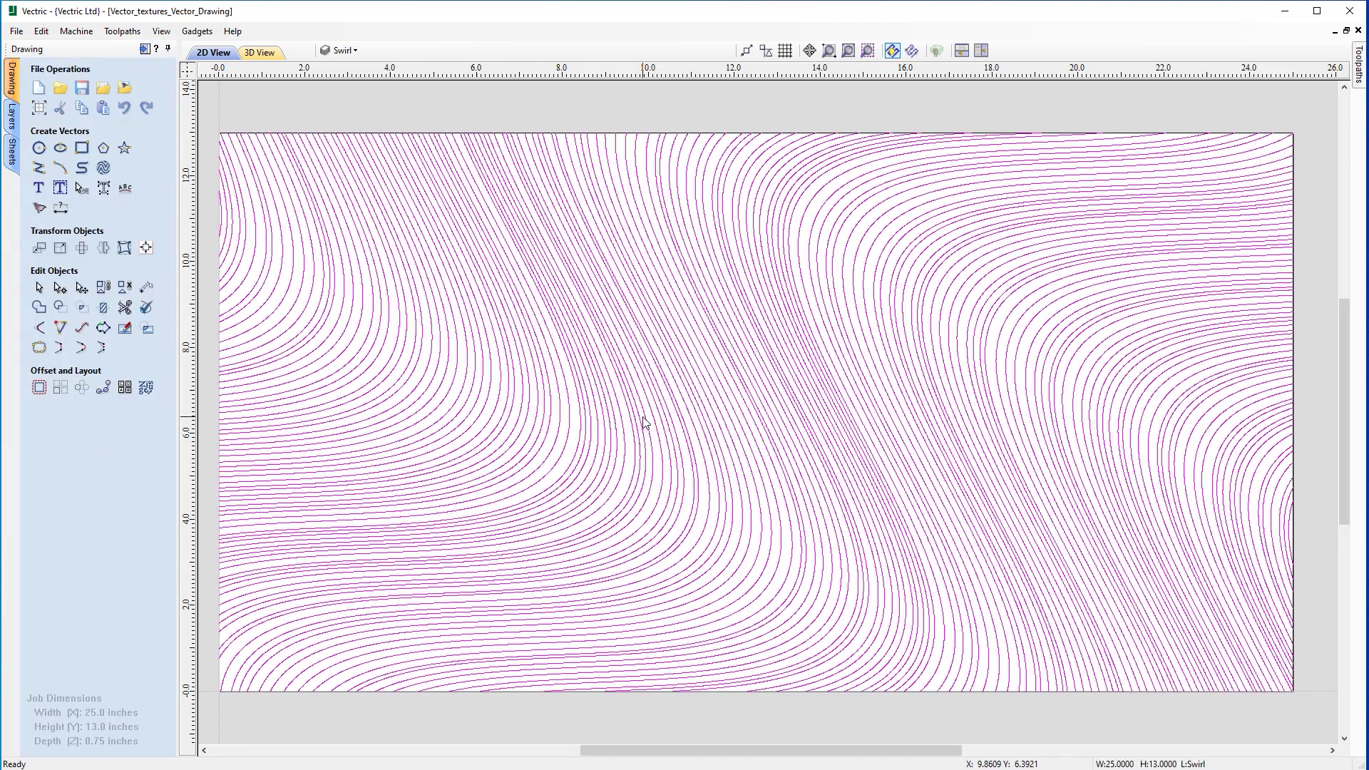
{"action": "left_click", "coordinate": [144, 49]}
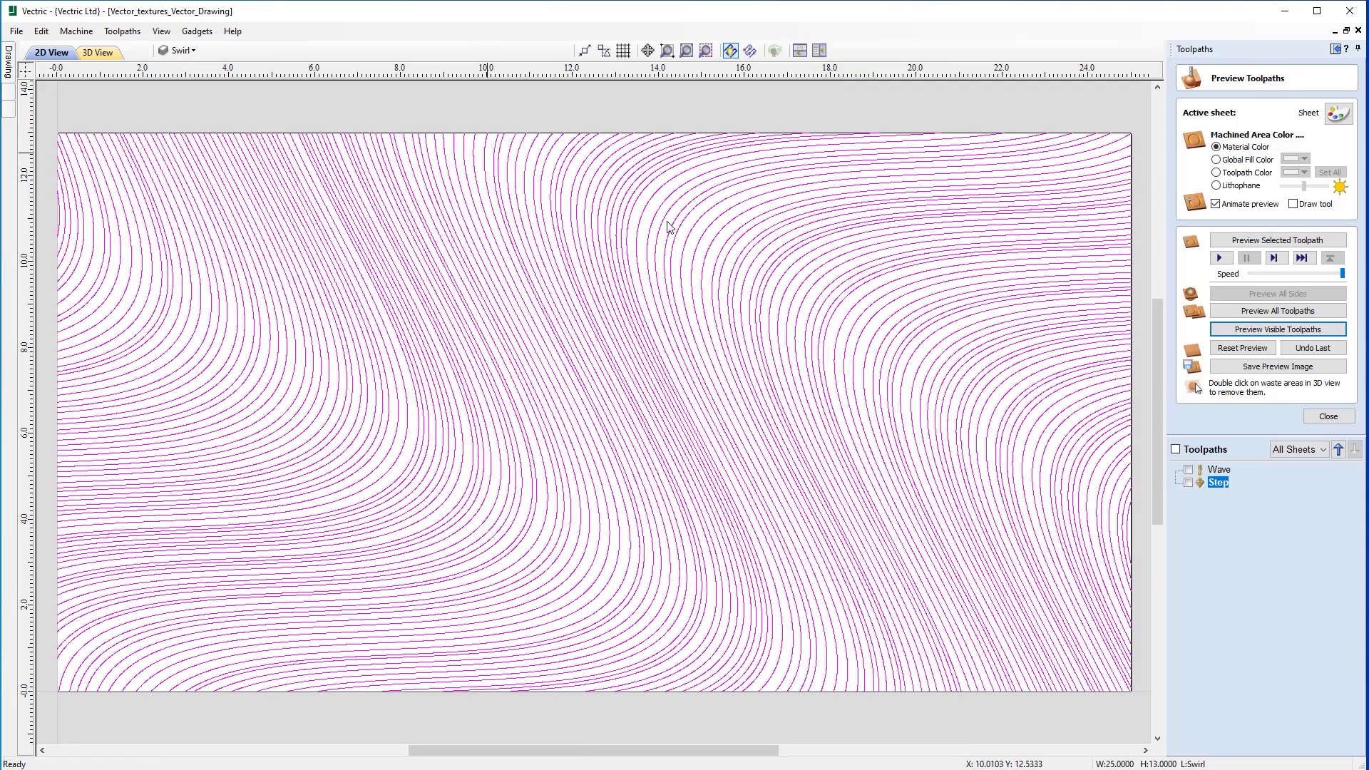
{"action": "left_click", "coordinate": [1328, 417]}
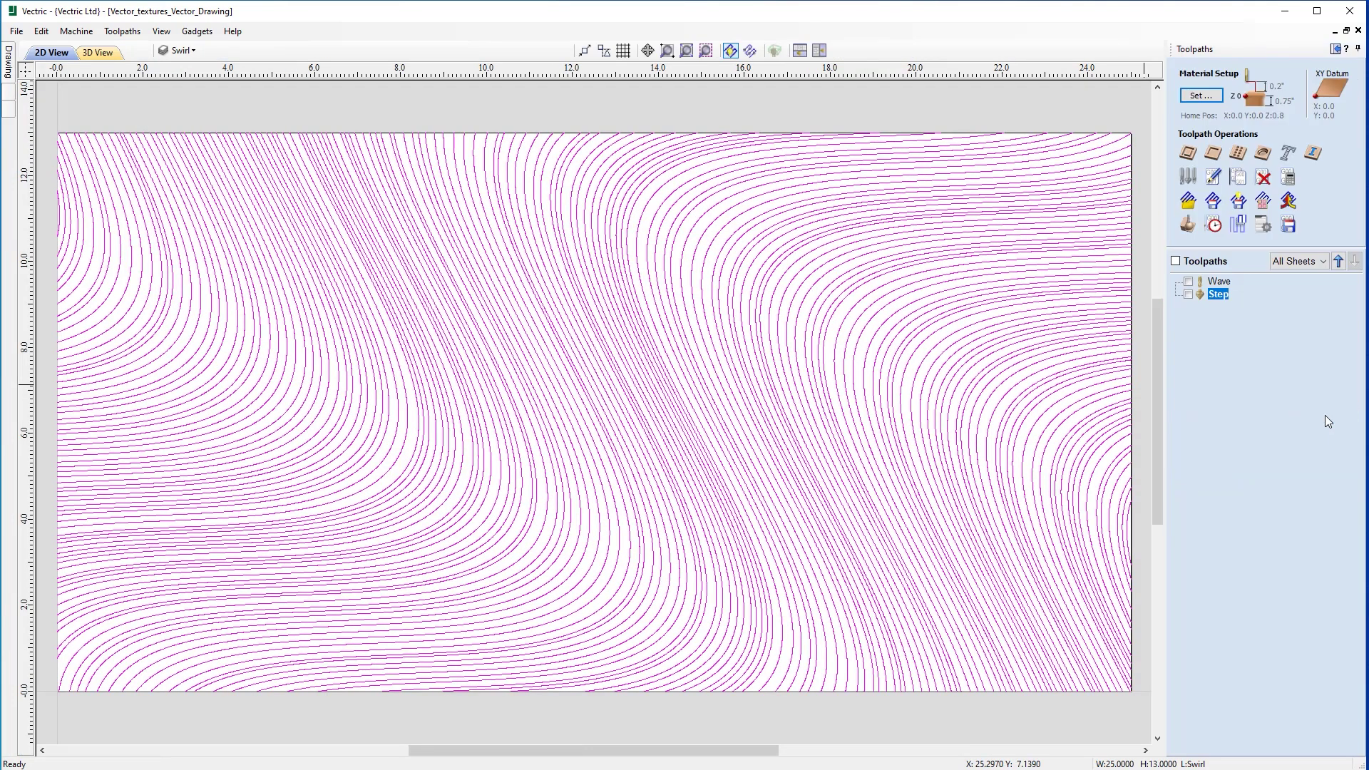